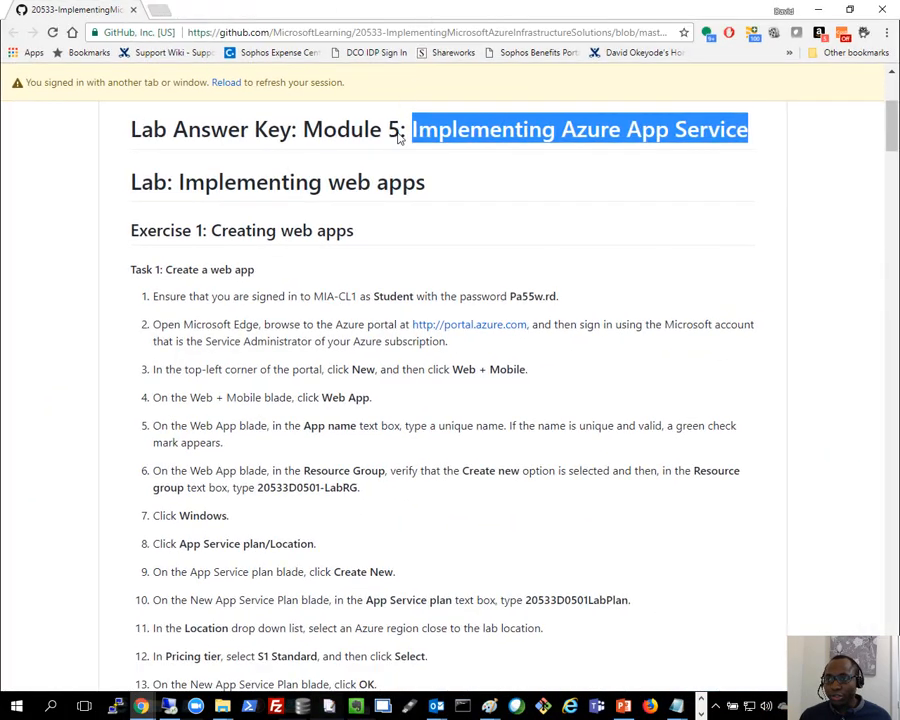
# - Go back to the repository's Instructions folder and open the 20533D_LAB_AK_05.md answer key
pyautogui.click(388, 206)
pyautogui.scroll(5, 388, 206)
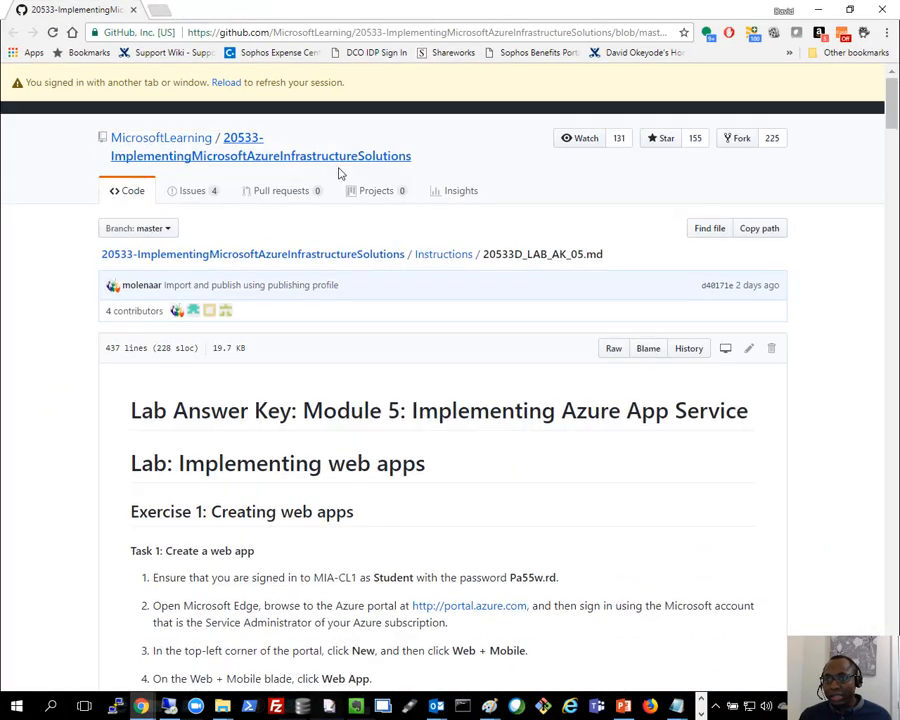
pyautogui.click(443, 256)
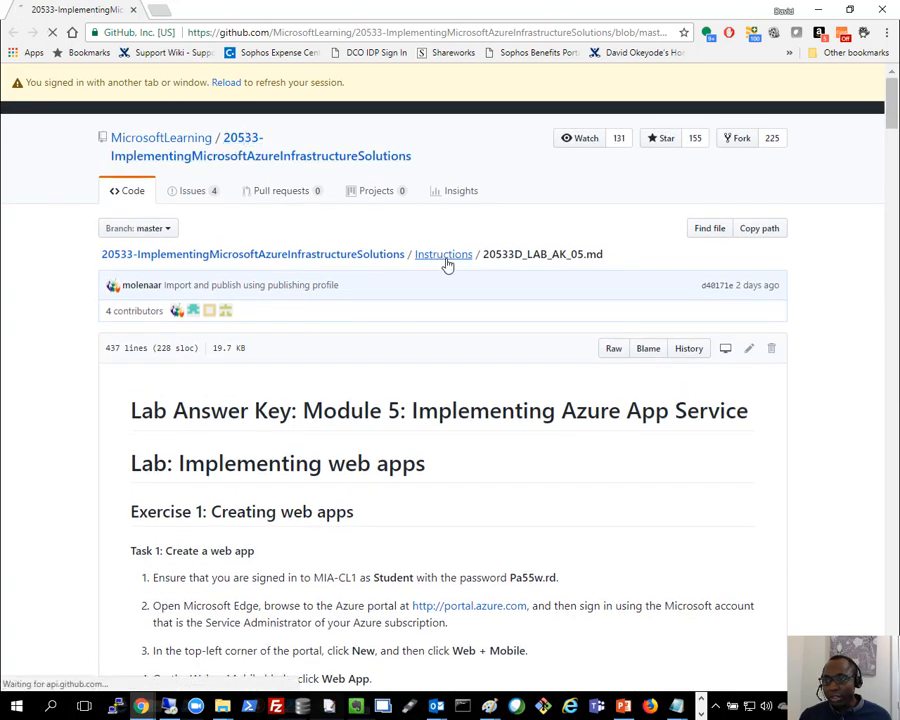
pyautogui.scroll(-3, 297, 421)
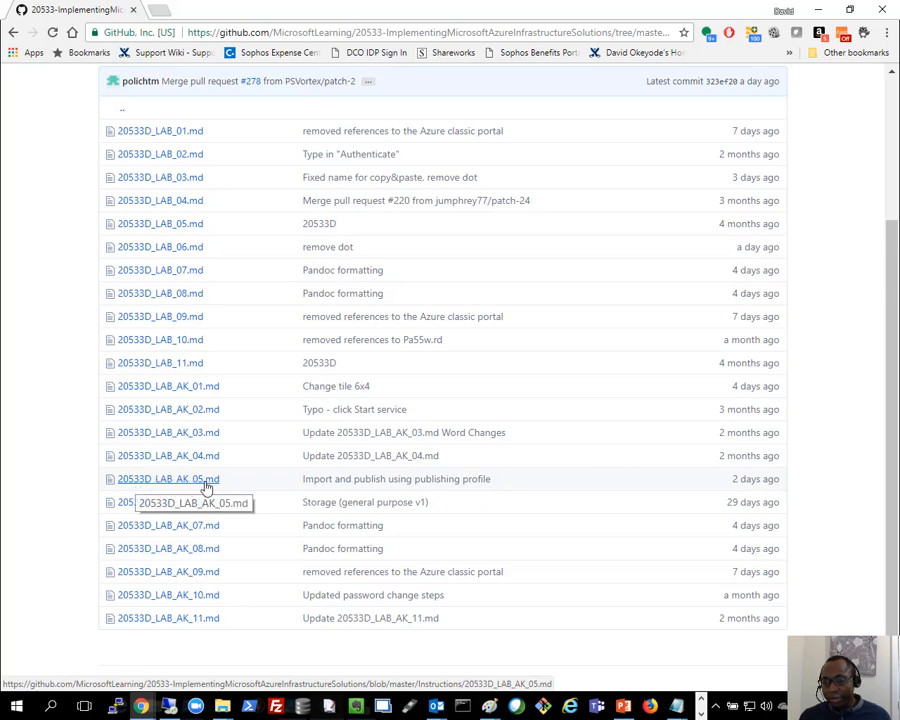
pyautogui.click(204, 481)
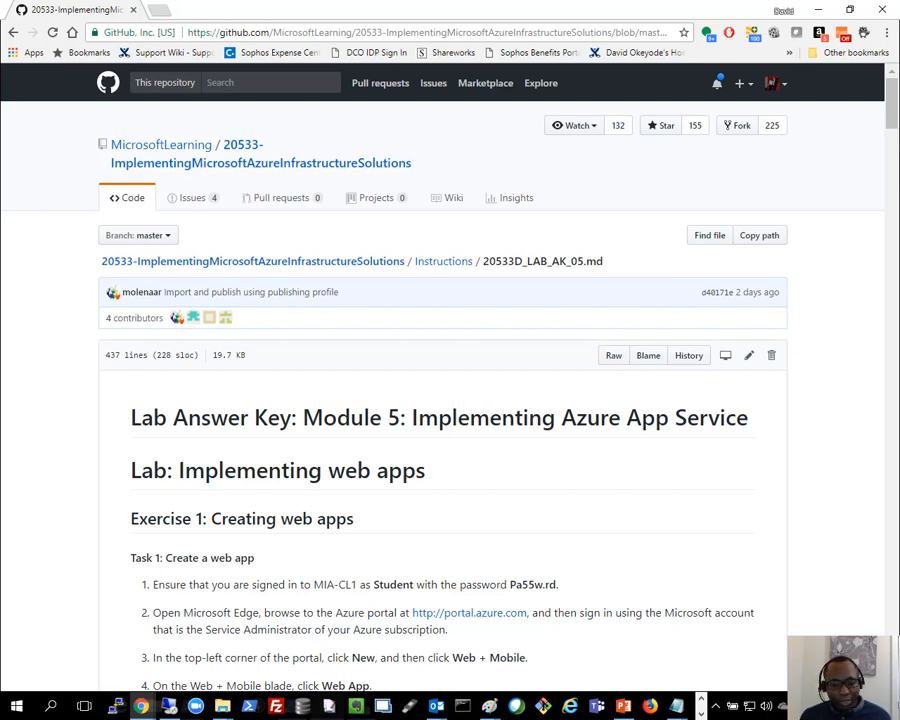
pyautogui.hotkey('alt', 'Tab')
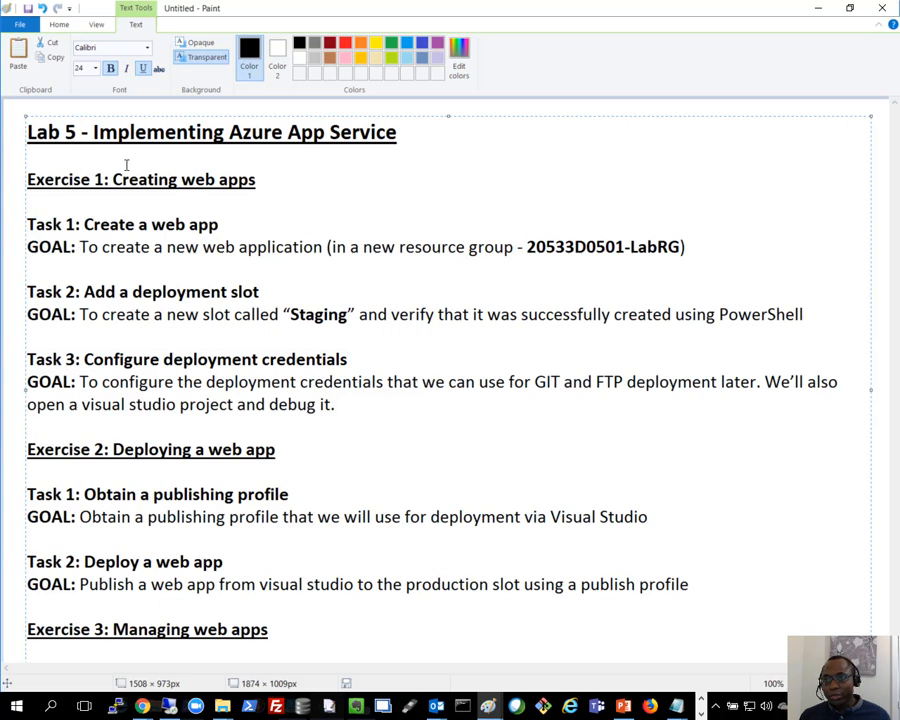
# - Highlight the Creating web apps heading, Task 1 goal and resource group name, then move Paint off screen
pyautogui.moveTo(113, 179); pyautogui.dragTo(259, 186)
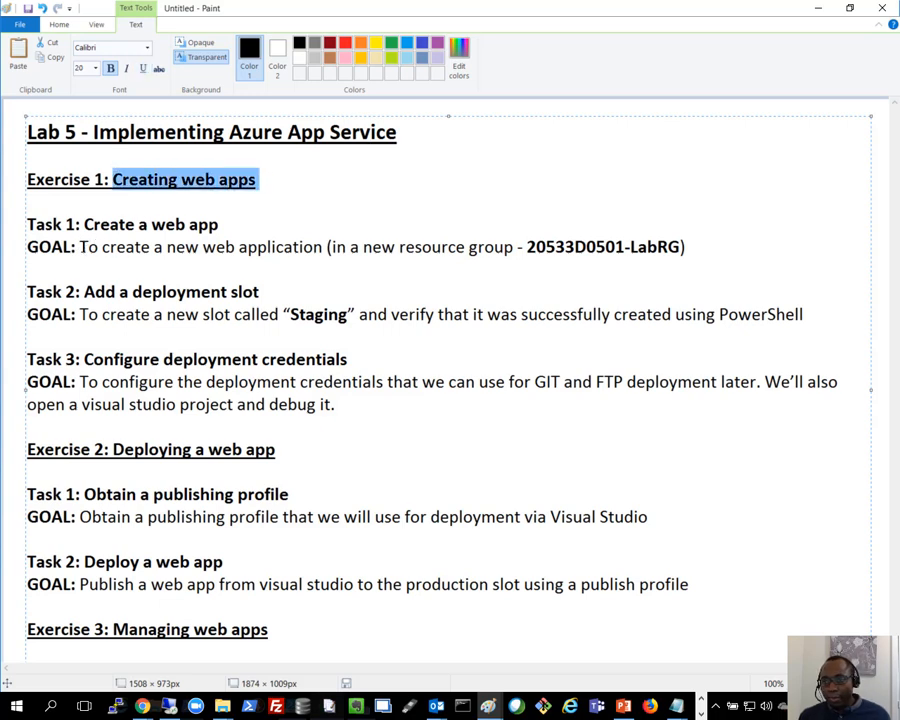
pyautogui.moveTo(79, 247); pyautogui.dragTo(267, 247)
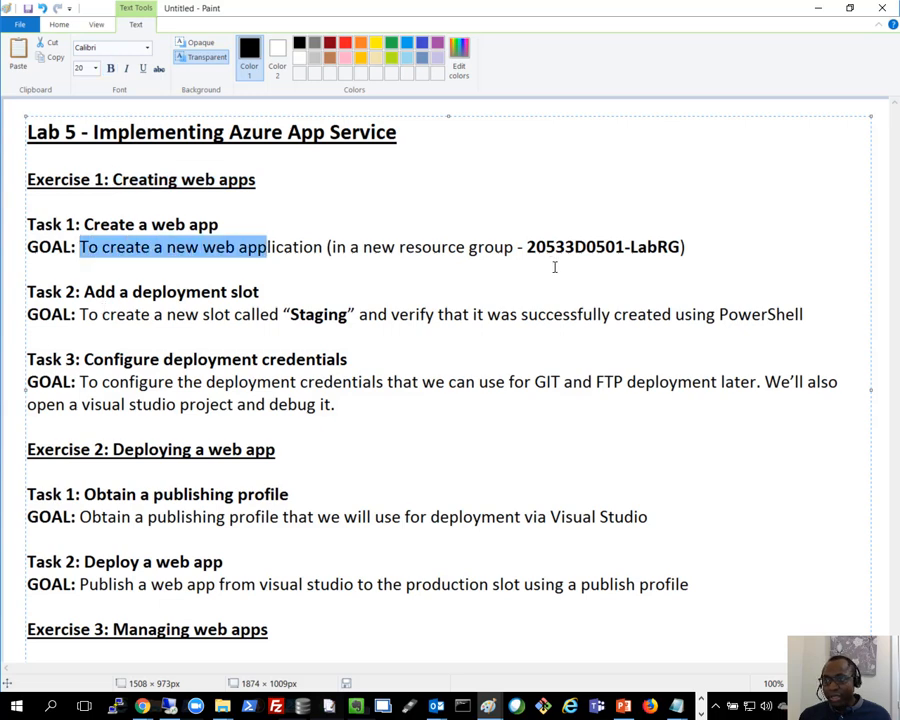
pyautogui.moveTo(555, 247); pyautogui.dragTo(638, 247)
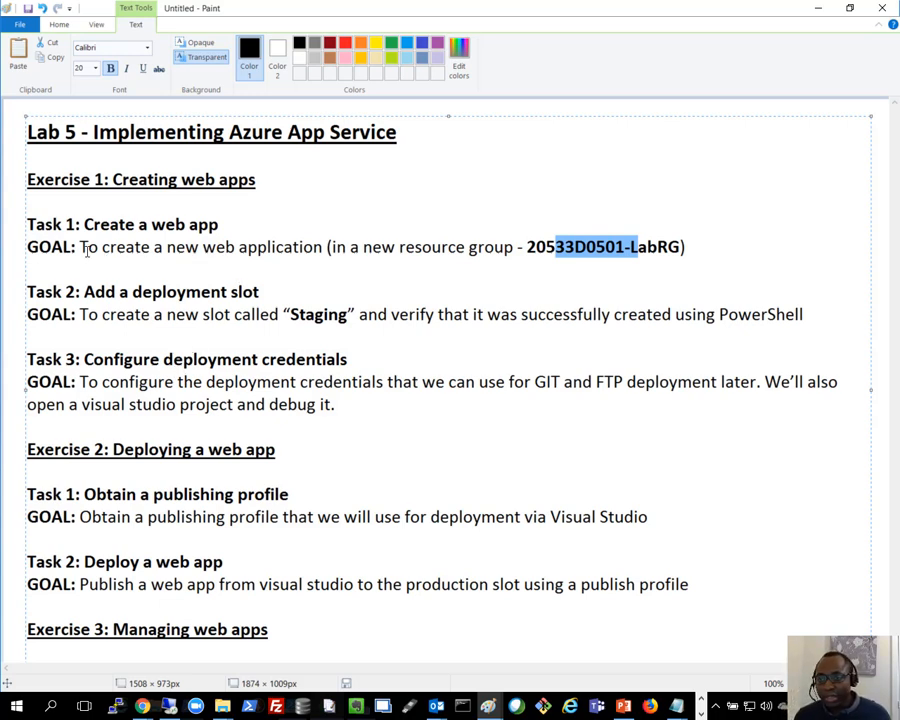
pyautogui.moveTo(89, 247); pyautogui.dragTo(282, 247)
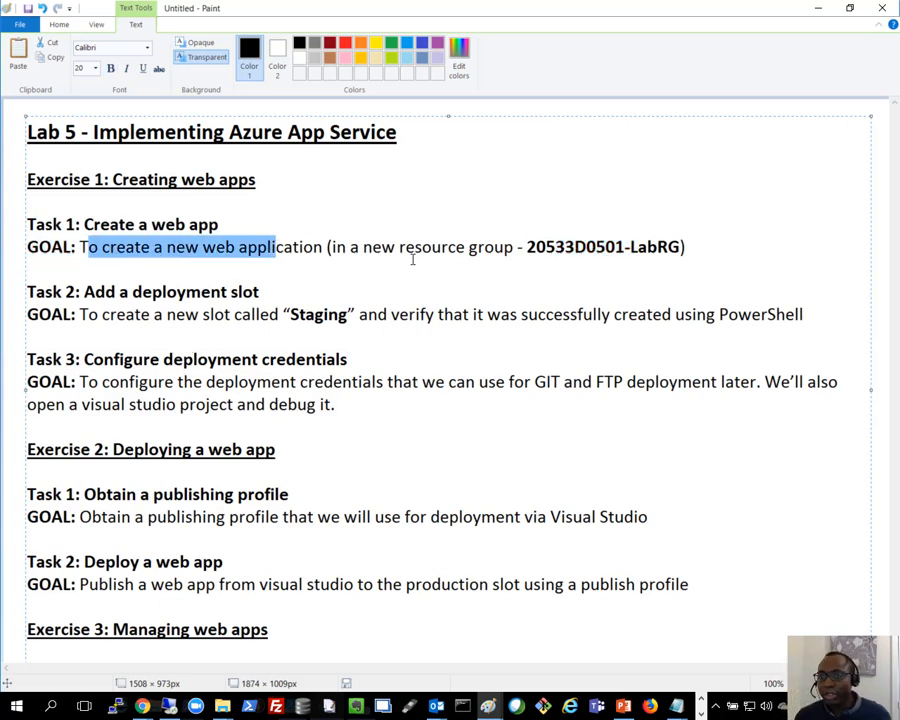
pyautogui.click(24, 222)
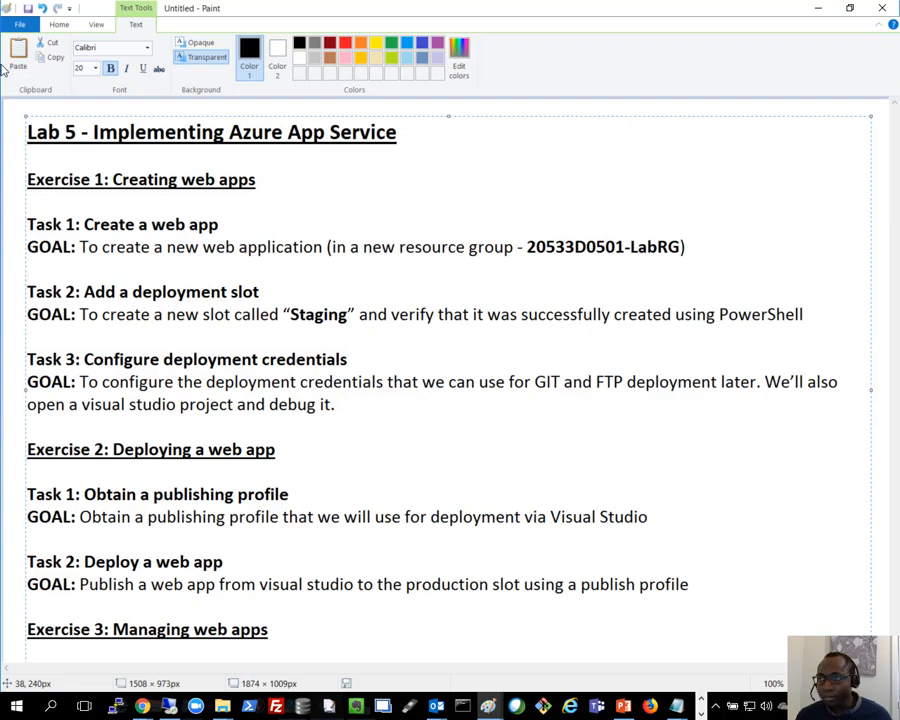
pyautogui.moveTo(484, 6); pyautogui.dragTo(0, 40)
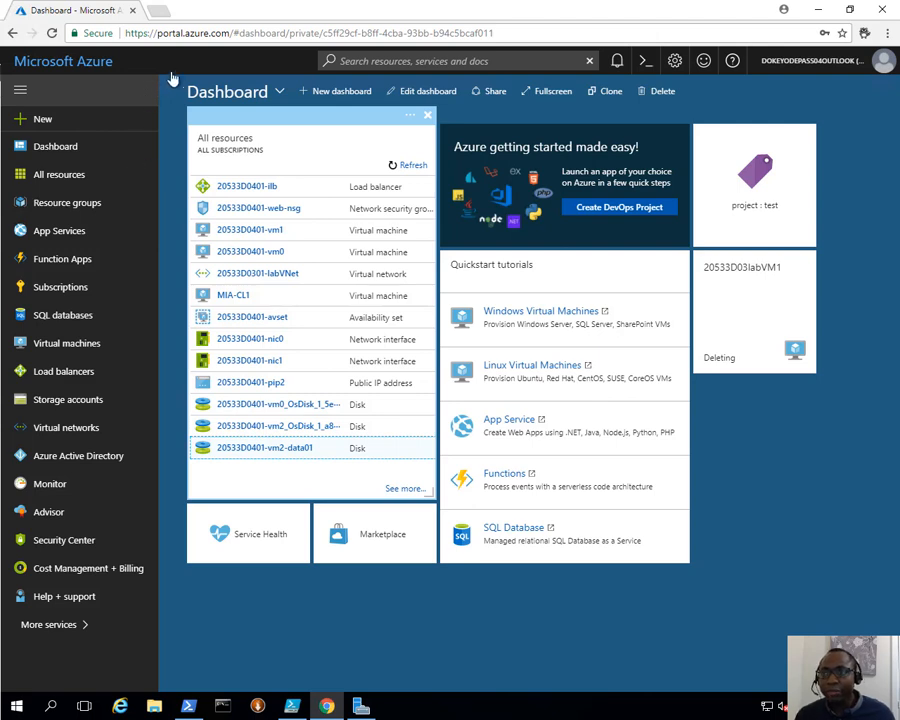
# - Start a new Web App from New > Web + Mobile
pyautogui.click(150, 32)
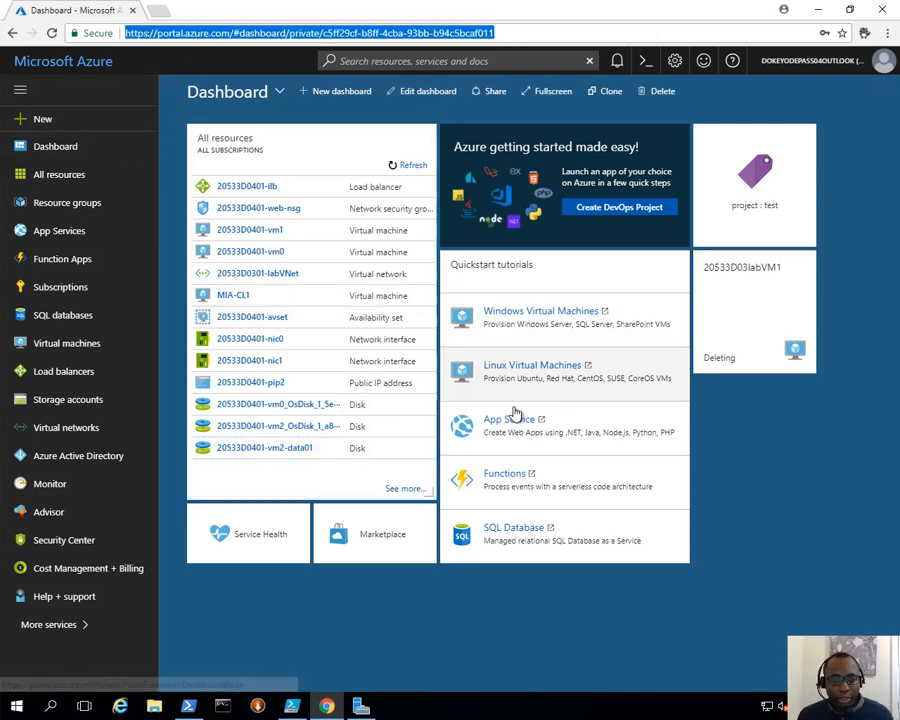
pyautogui.click(42, 118)
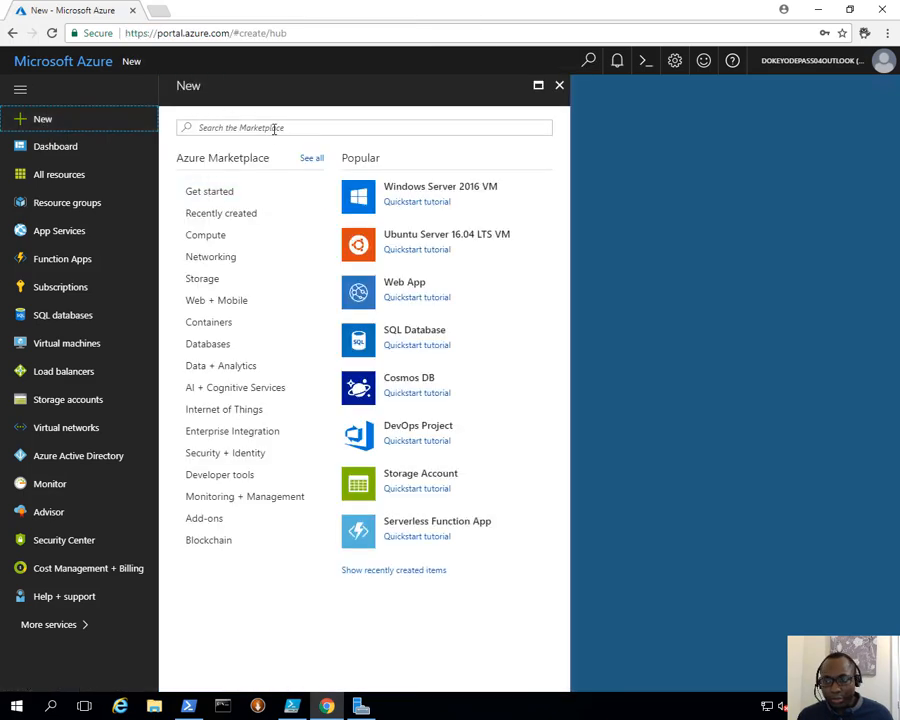
pyautogui.click(220, 305)
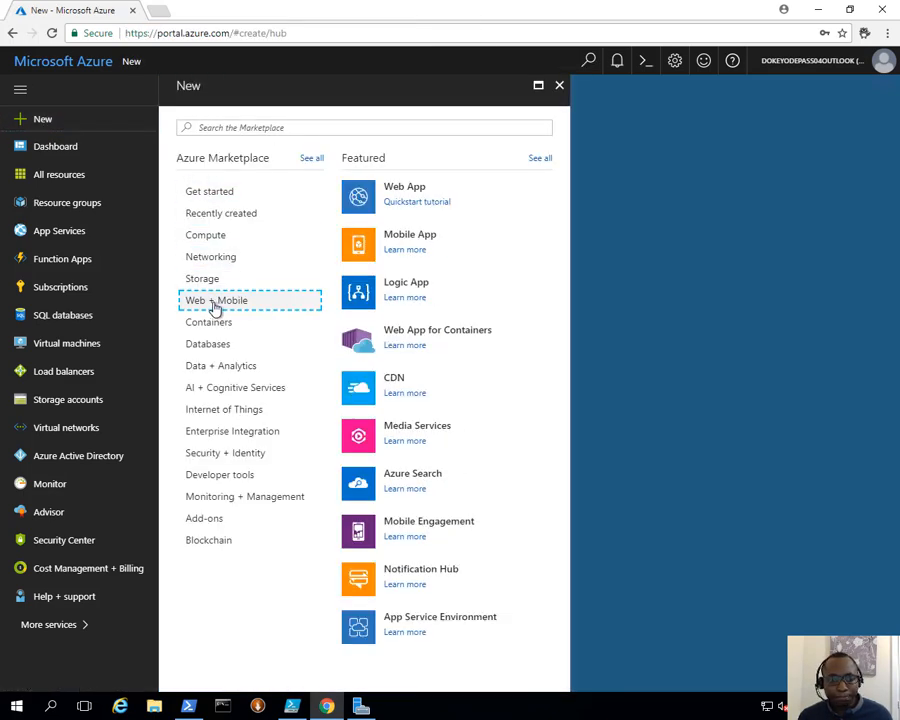
pyautogui.click(405, 196)
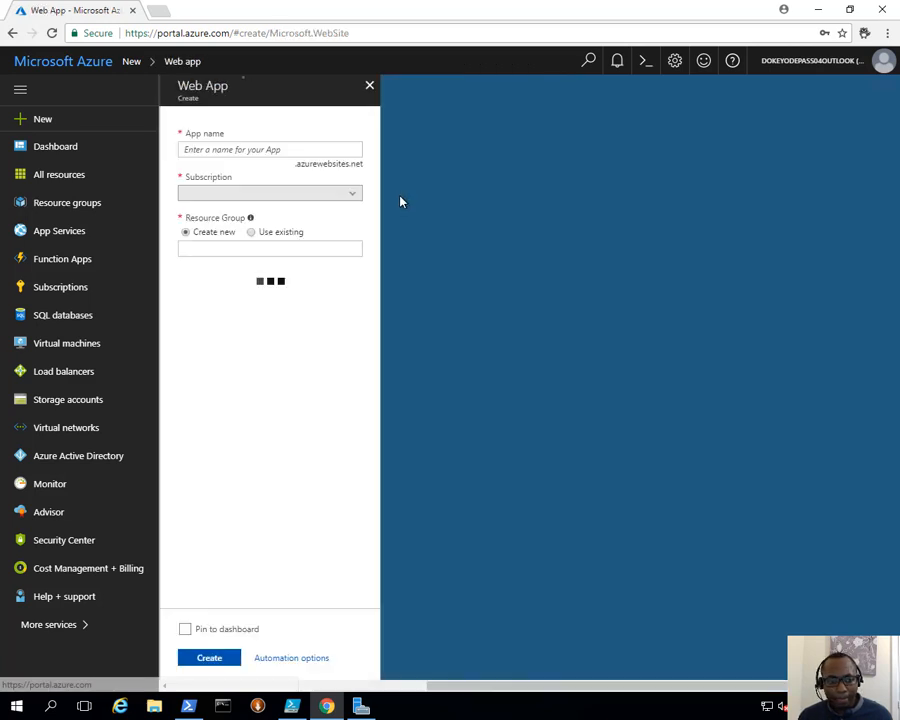
# - Enter doazuredemo01 as the app name, next to the .azurewebsites.net suffix
pyautogui.click(229, 149)
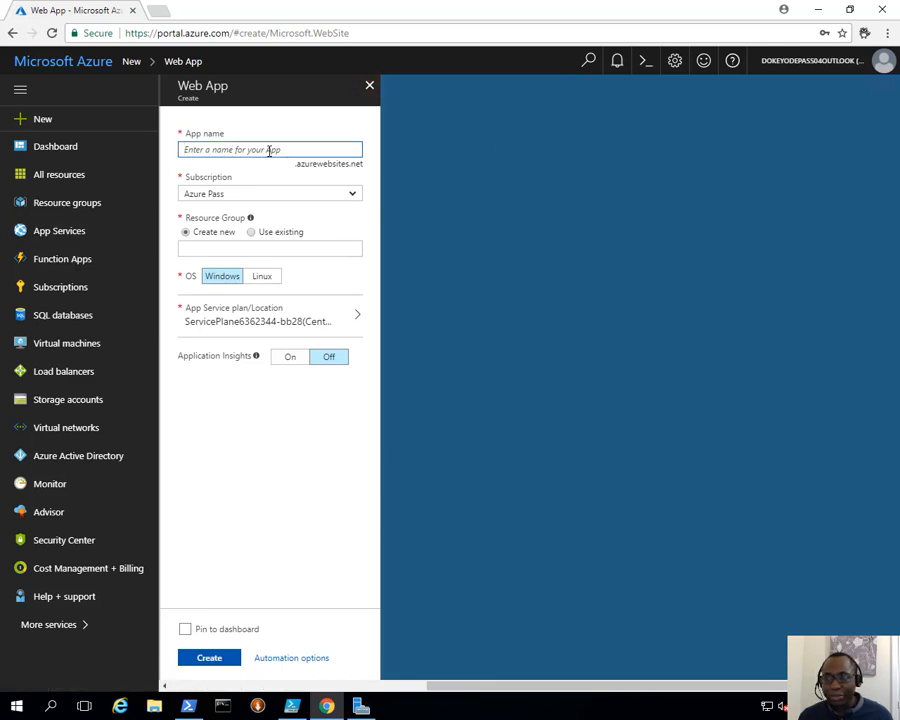
pyautogui.moveTo(296, 164); pyautogui.dragTo(356, 165)
pyautogui.click(370, 167)
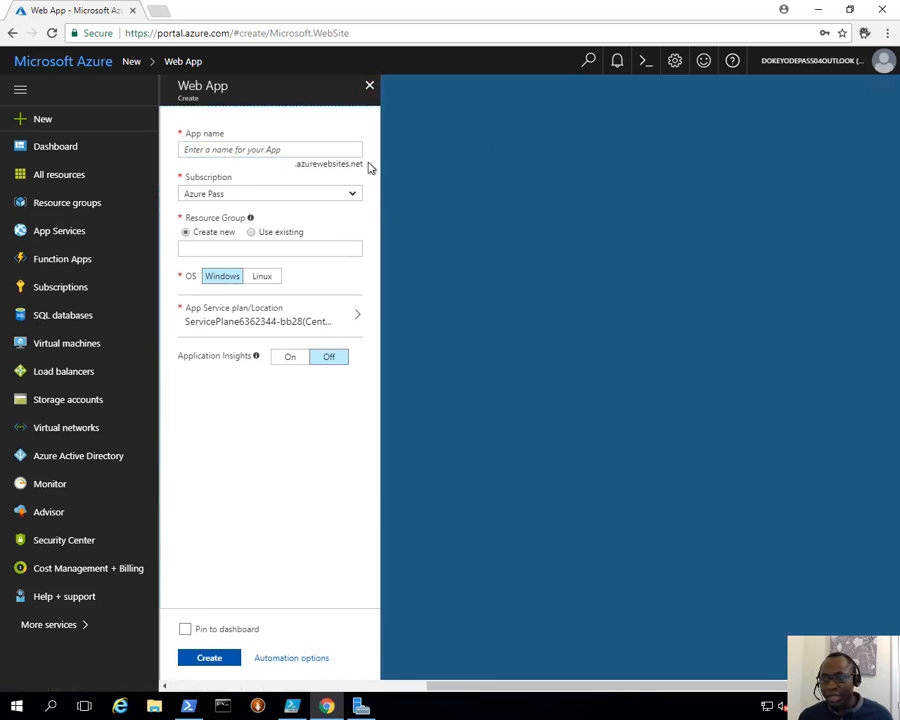
pyautogui.tripleClick(364, 164)
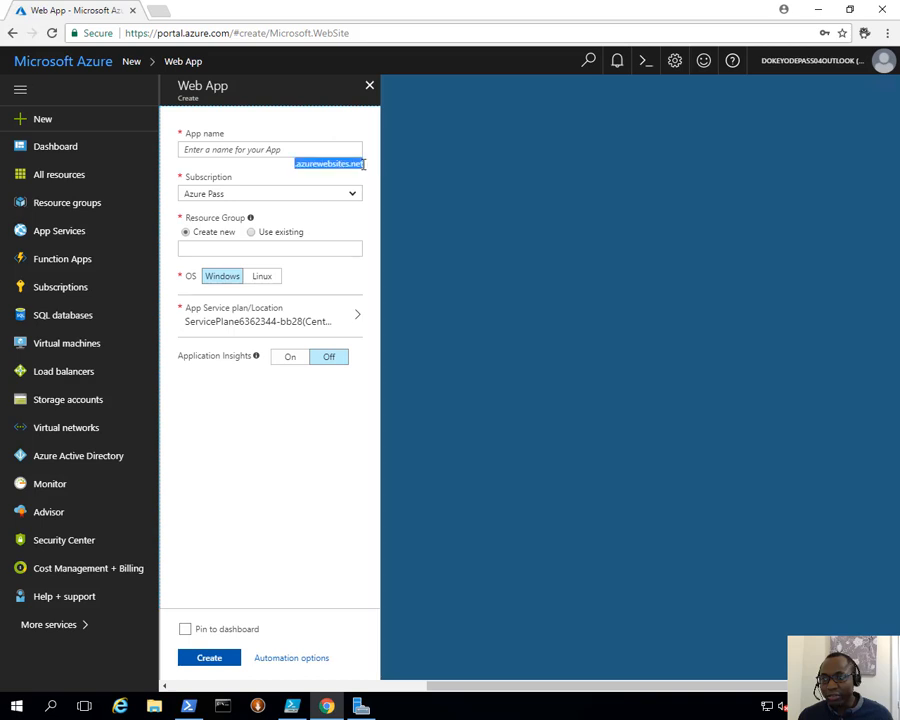
pyautogui.click(327, 150)
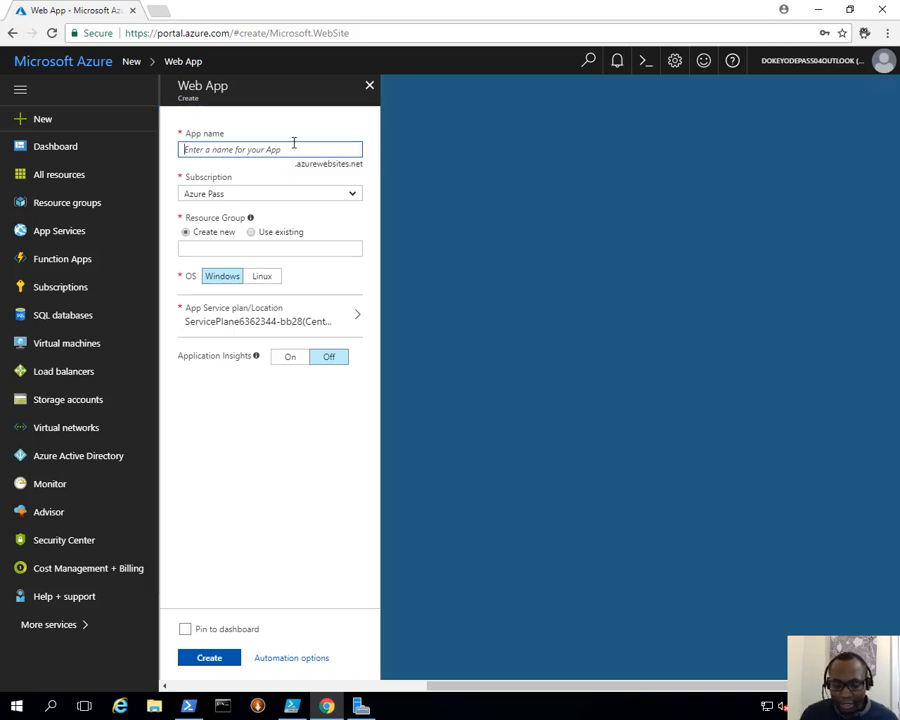
pyautogui.write('do')
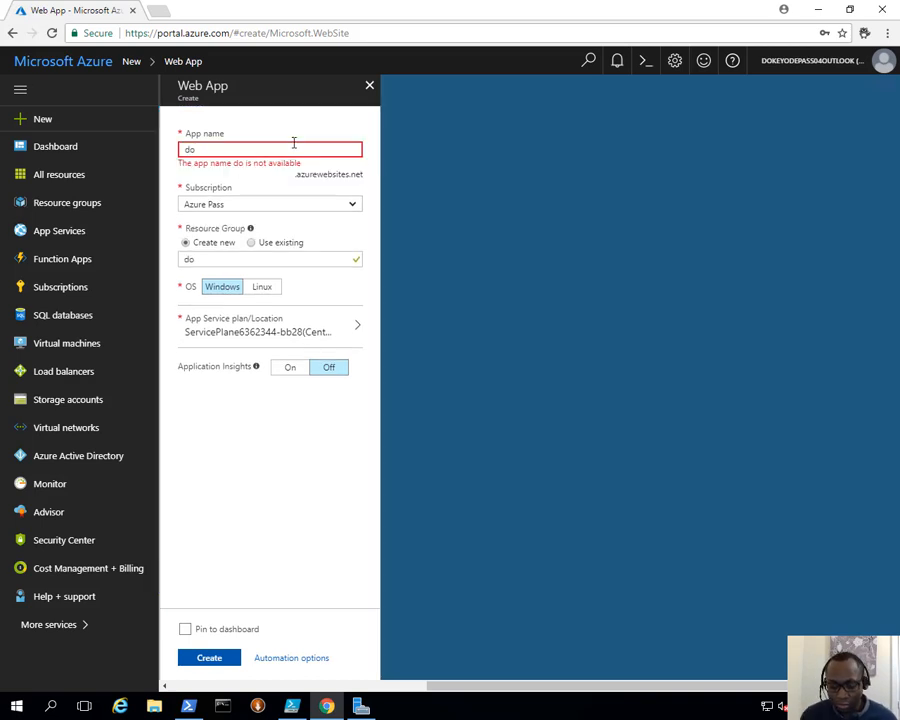
pyautogui.write('azuredem')
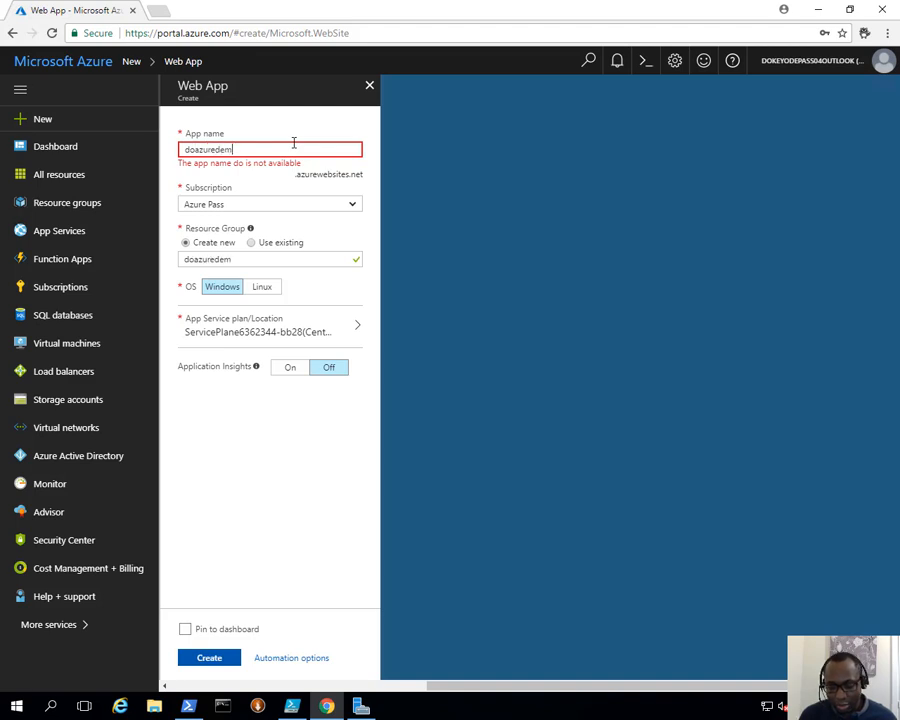
pyautogui.write('o01')
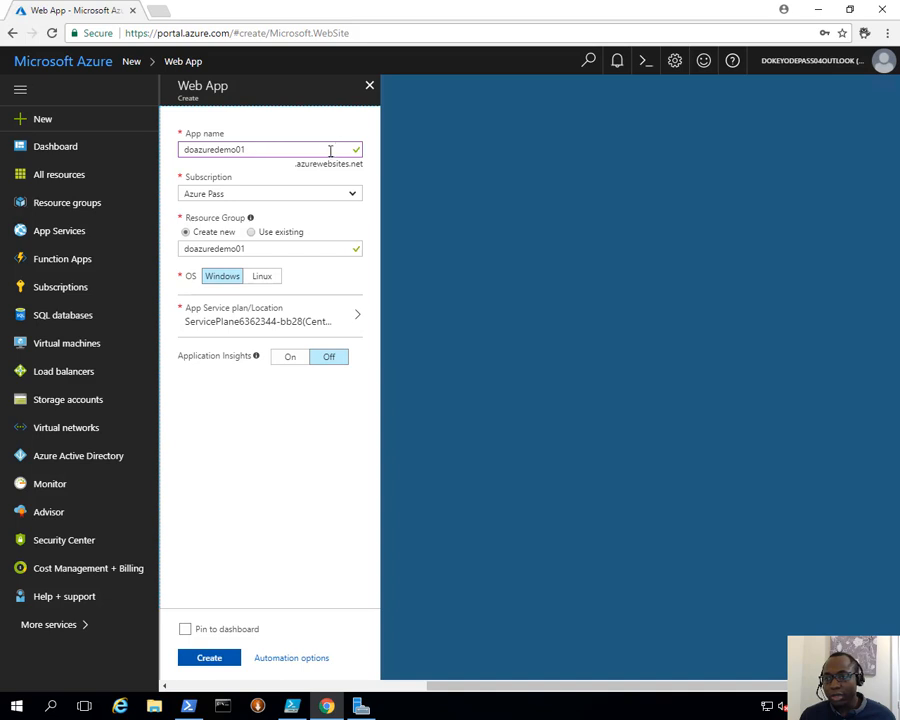
# - Launch Notepad from the command prompt and paste the app name doazuredemo01 into it
pyautogui.click(222, 706)
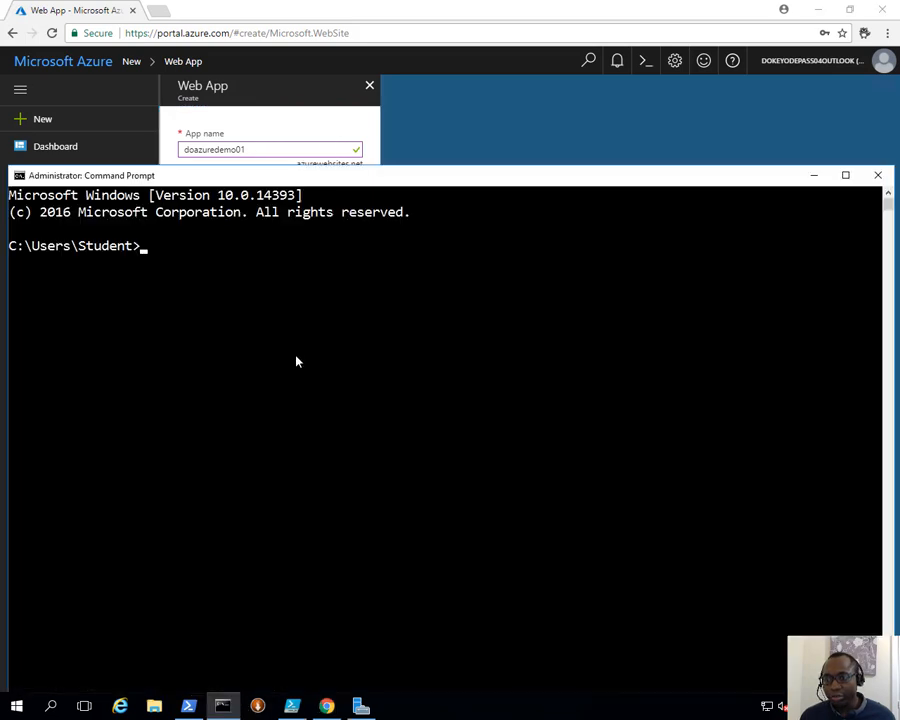
pyautogui.click(292, 330)
pyautogui.write('notepad')
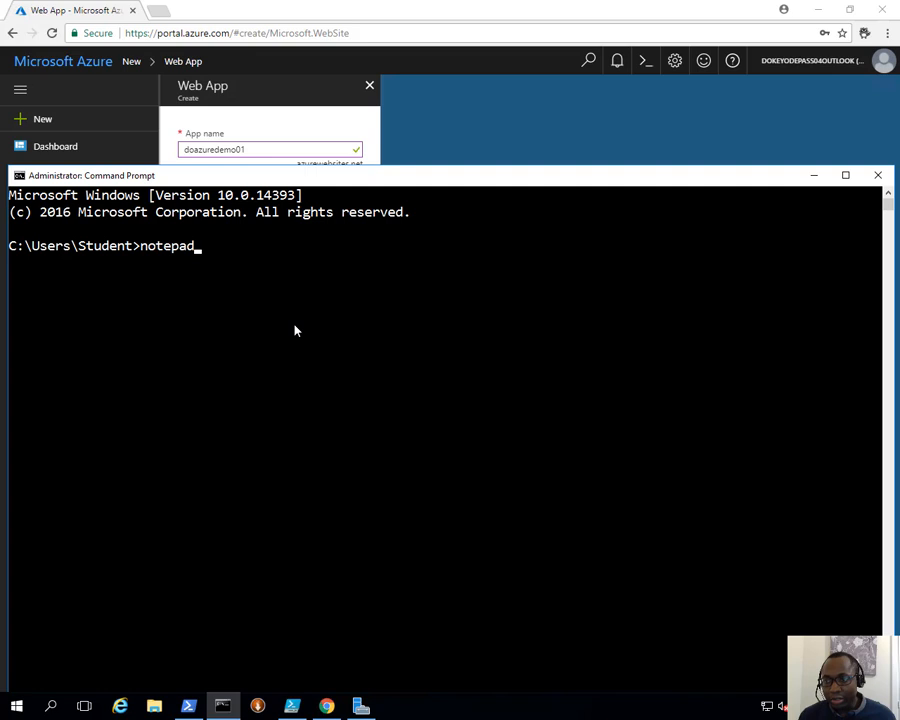
pyautogui.press('Return')
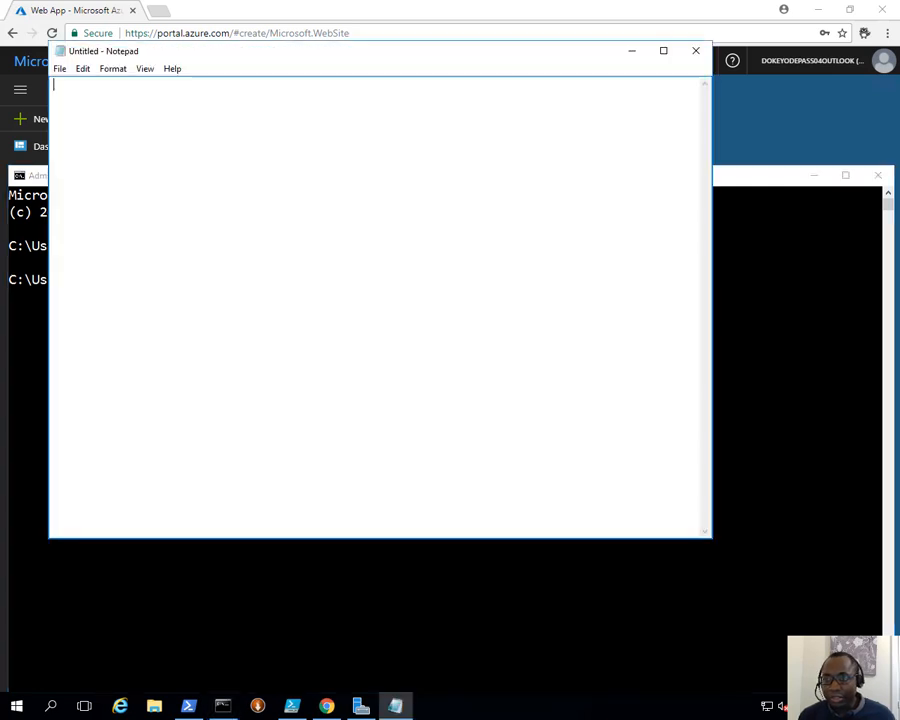
pyautogui.click(783, 145)
pyautogui.moveTo(247, 150); pyautogui.dragTo(160, 157)
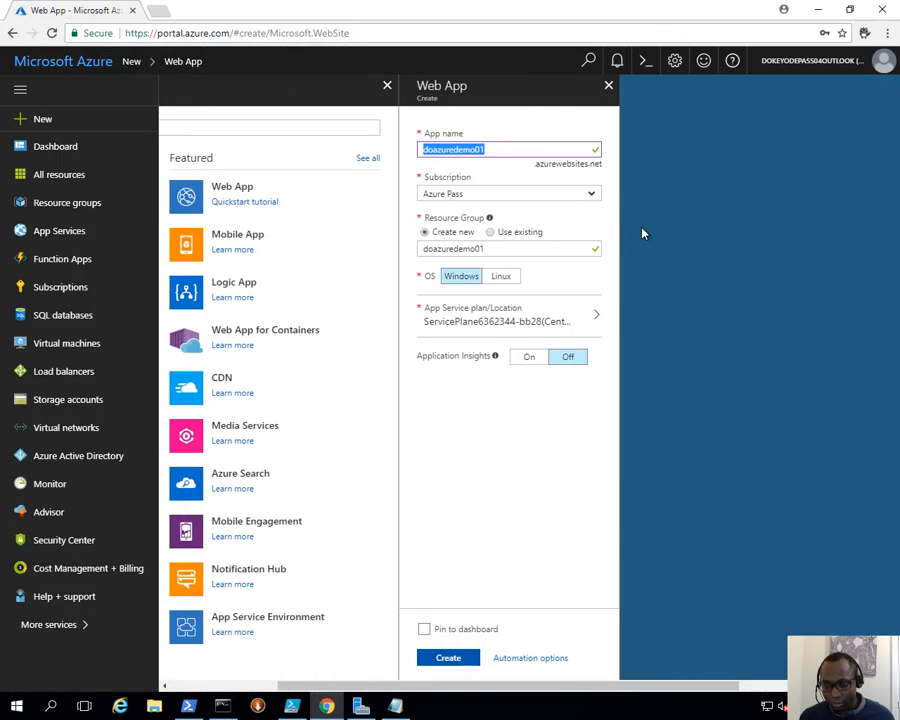
pyautogui.click(395, 705)
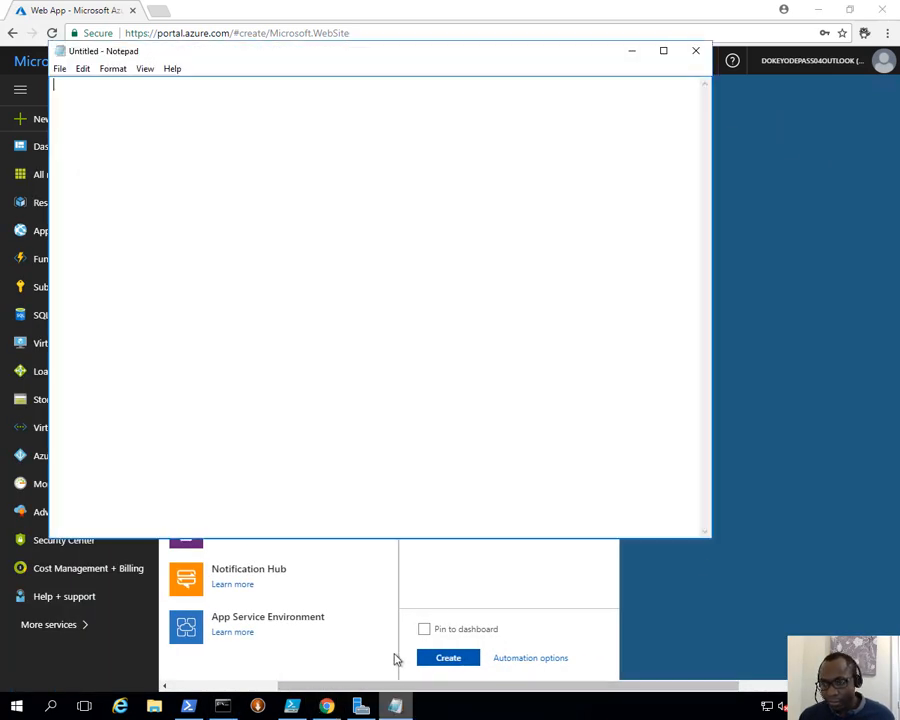
pyautogui.write('doazuredemo01')
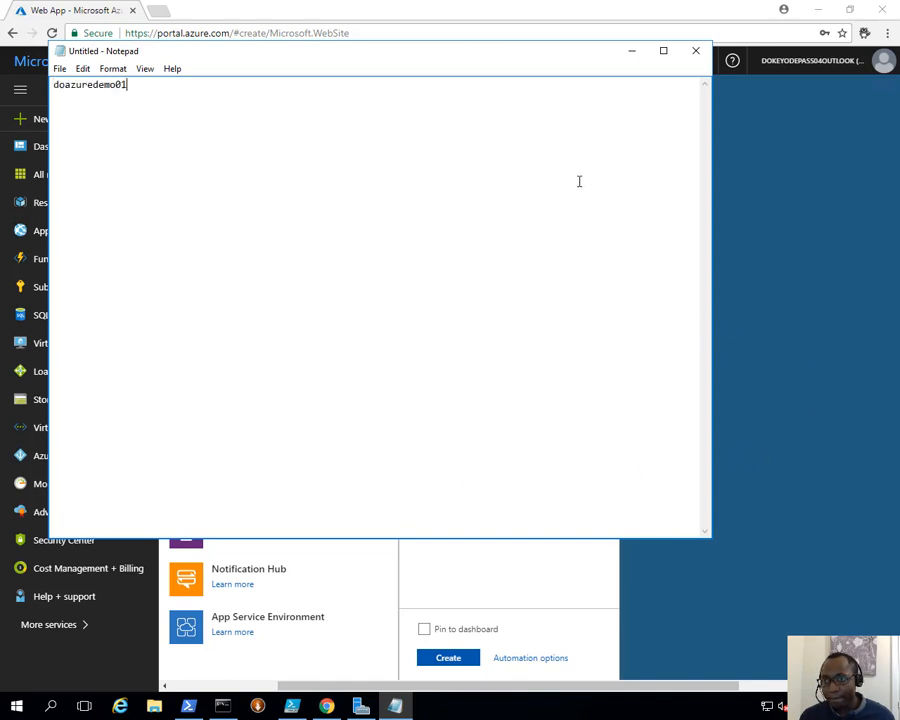
# - Append the copied .azurewebsites.net suffix to form doazuredemo01.azurewebsites.net, then minimize Notepad
pyautogui.click(769, 155)
pyautogui.moveTo(535, 164); pyautogui.dragTo(601, 165)
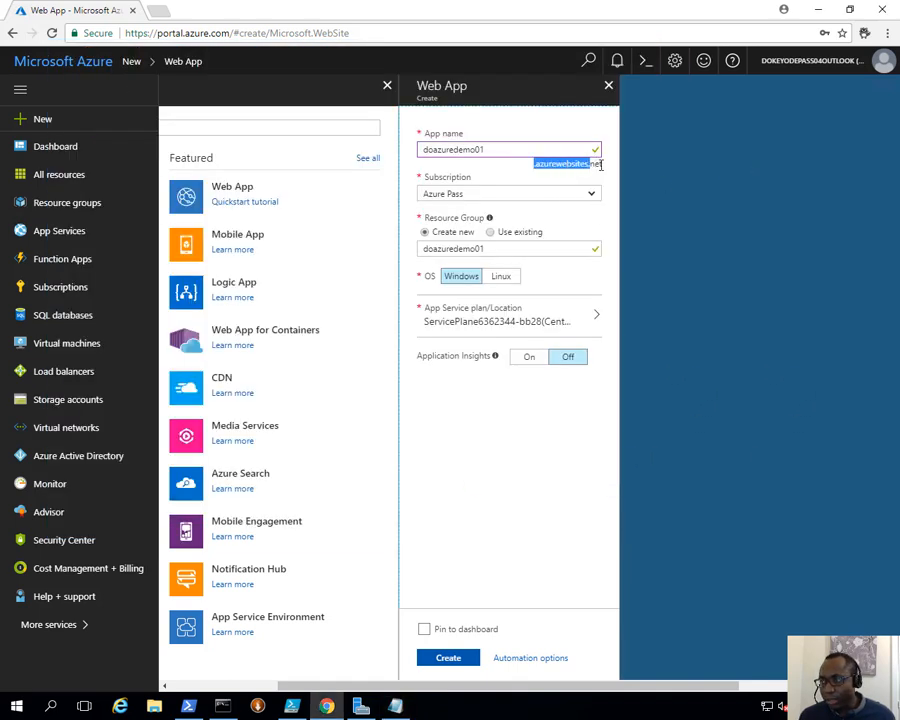
pyautogui.click(606, 167)
pyautogui.tripleClick(595, 163)
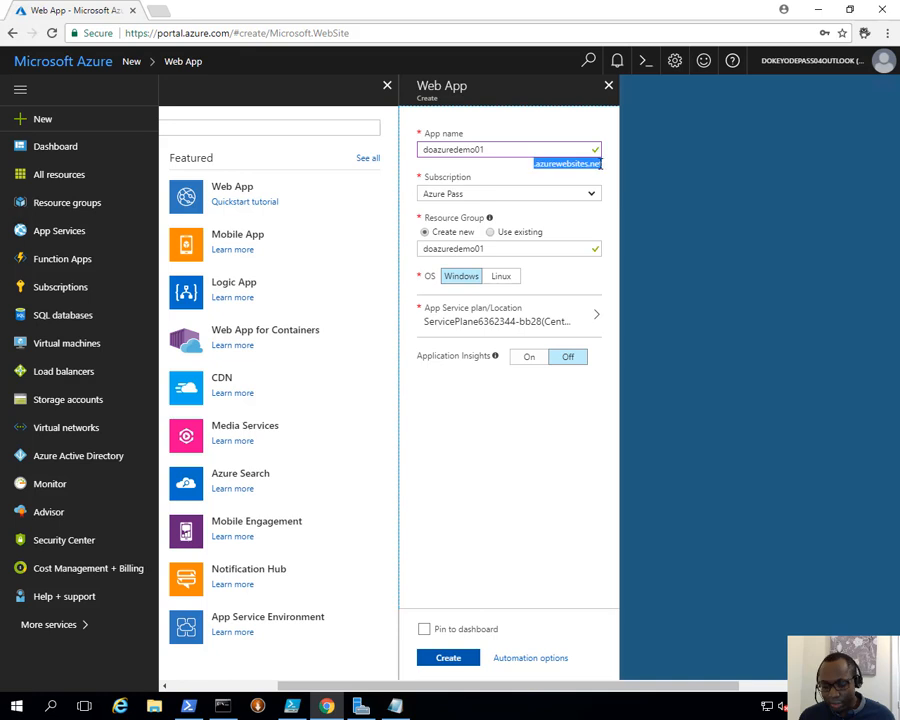
pyautogui.hotkey('ctrl', 'c')
pyautogui.hotkey('alt', 'Tab')
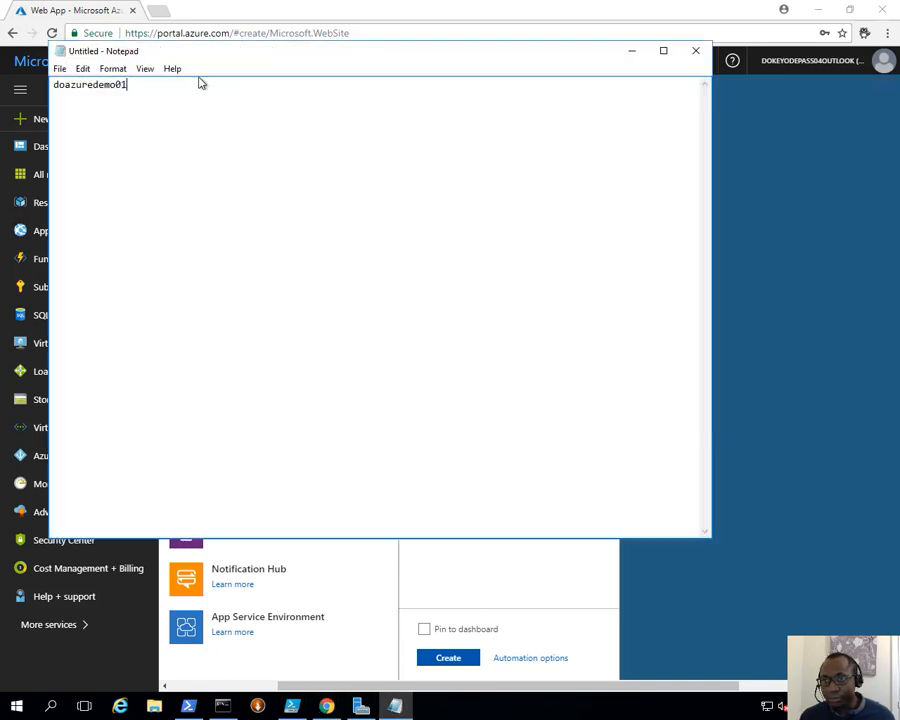
pyautogui.hotkey('ctrl', 'v')
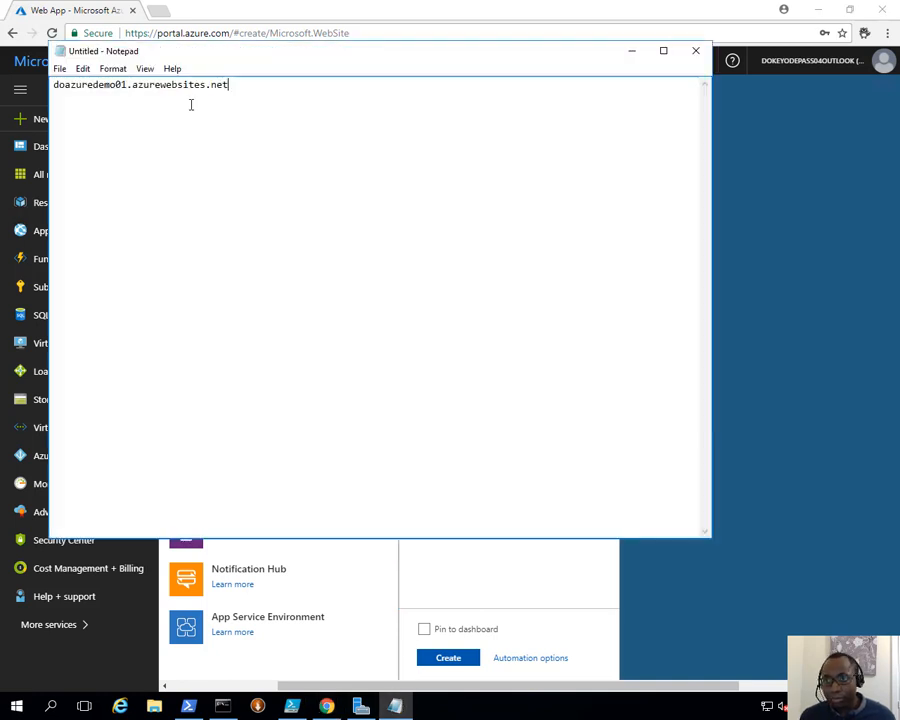
pyautogui.click(631, 50)
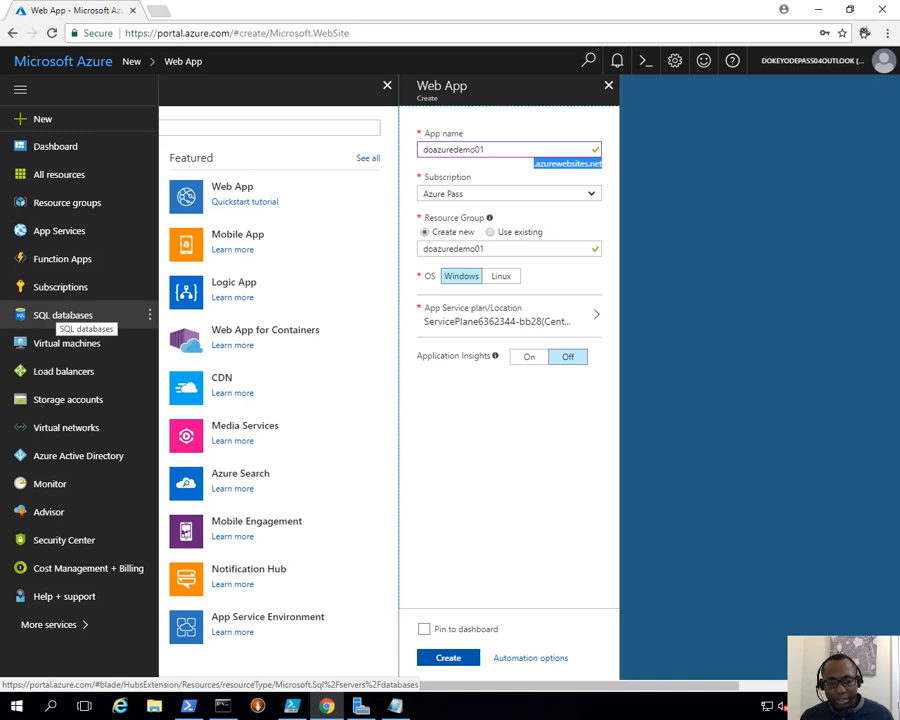
# - Set the resource group to 20533D0501-LabRG and create a new App Service plan named 20533D0501LabPlan
pyautogui.click(504, 248)
pyautogui.hotkey('ctrl', 'a')
pyautogui.hotkey('ctrl', 'v')
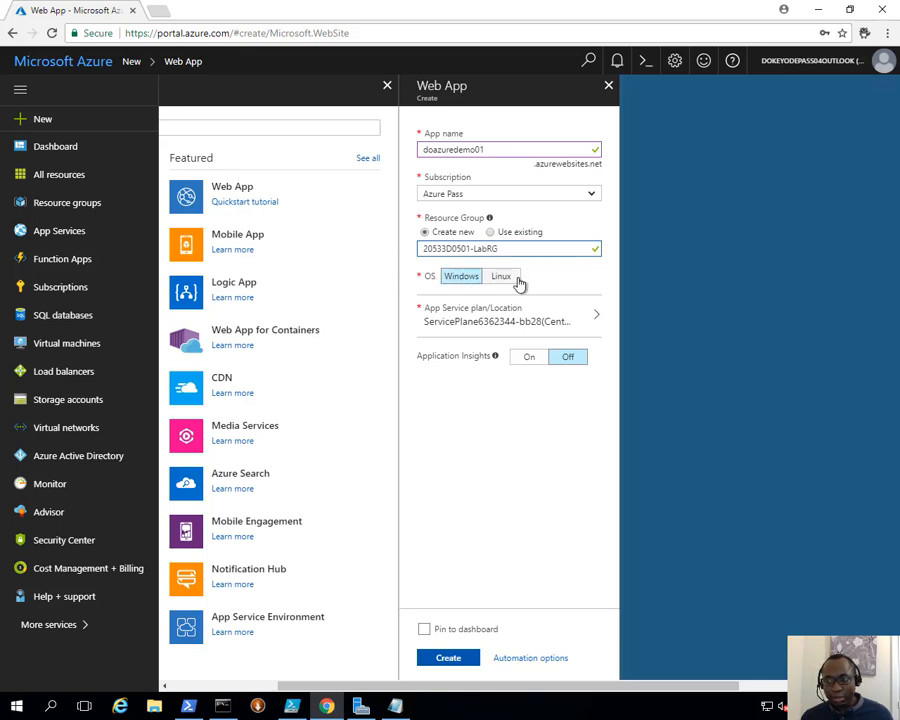
pyautogui.click(484, 330)
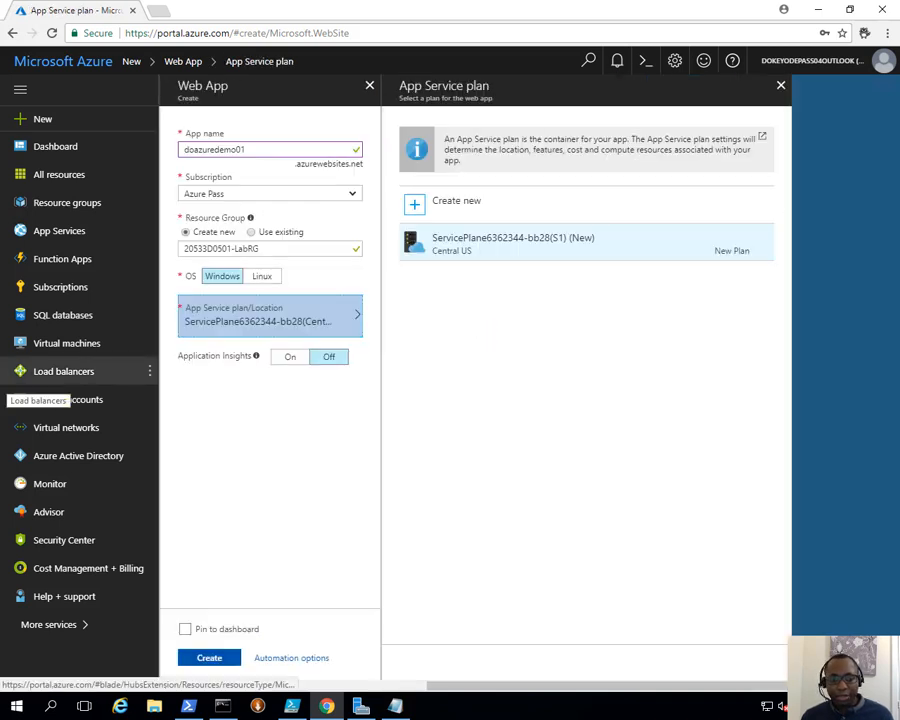
pyautogui.click(494, 208)
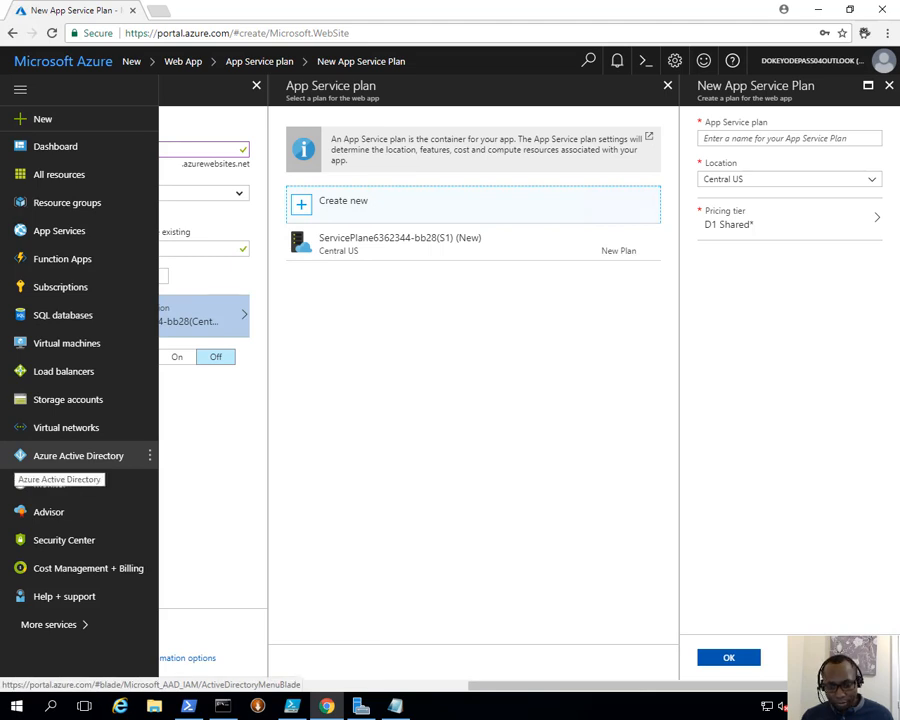
pyautogui.click(752, 137)
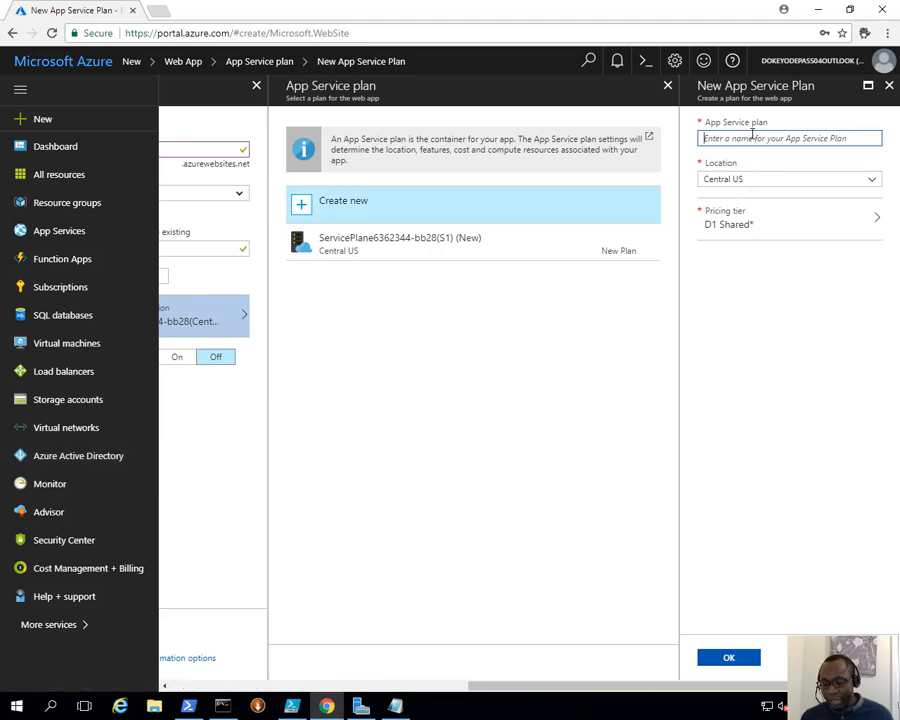
pyautogui.hotkey('ctrl', 'v')
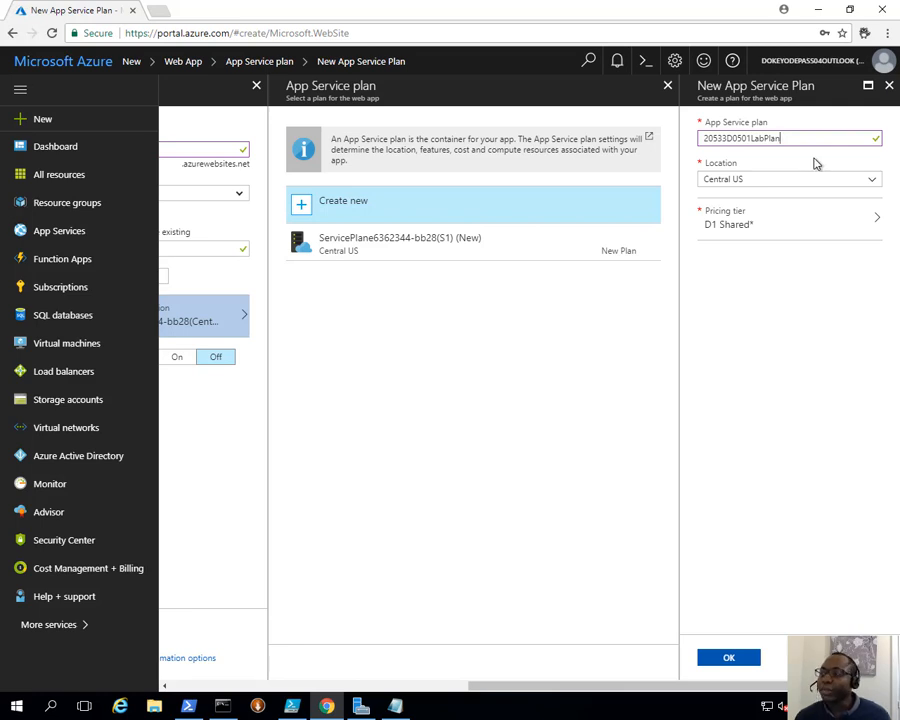
# - Place the plan in West Europe with the S1 Standard pricing tier and confirm it
pyautogui.click(770, 182)
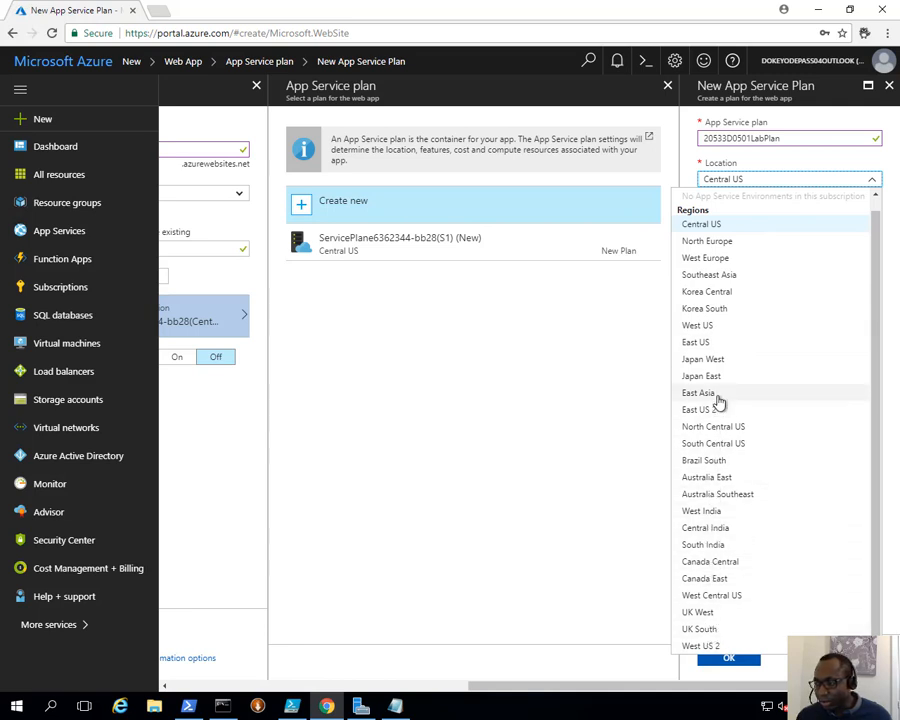
pyautogui.click(730, 260)
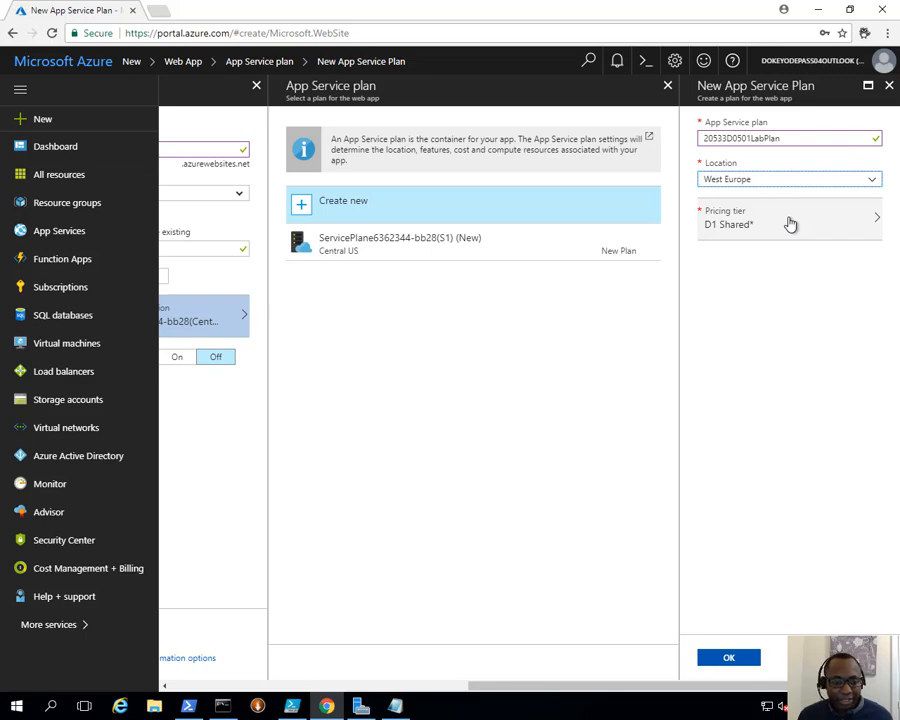
pyautogui.click(790, 224)
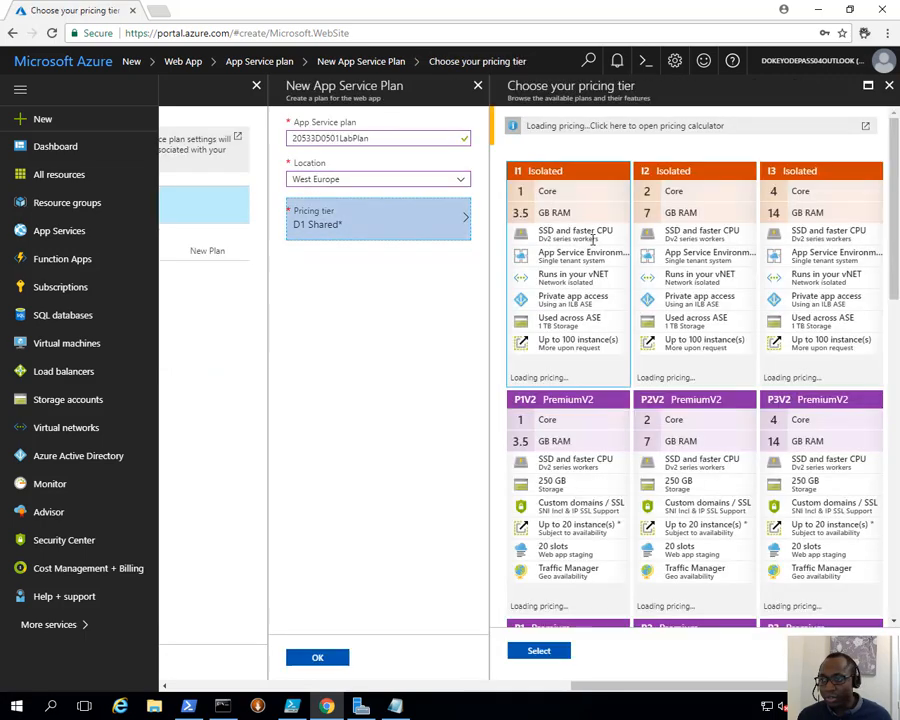
pyautogui.scroll(-5, 706, 287)
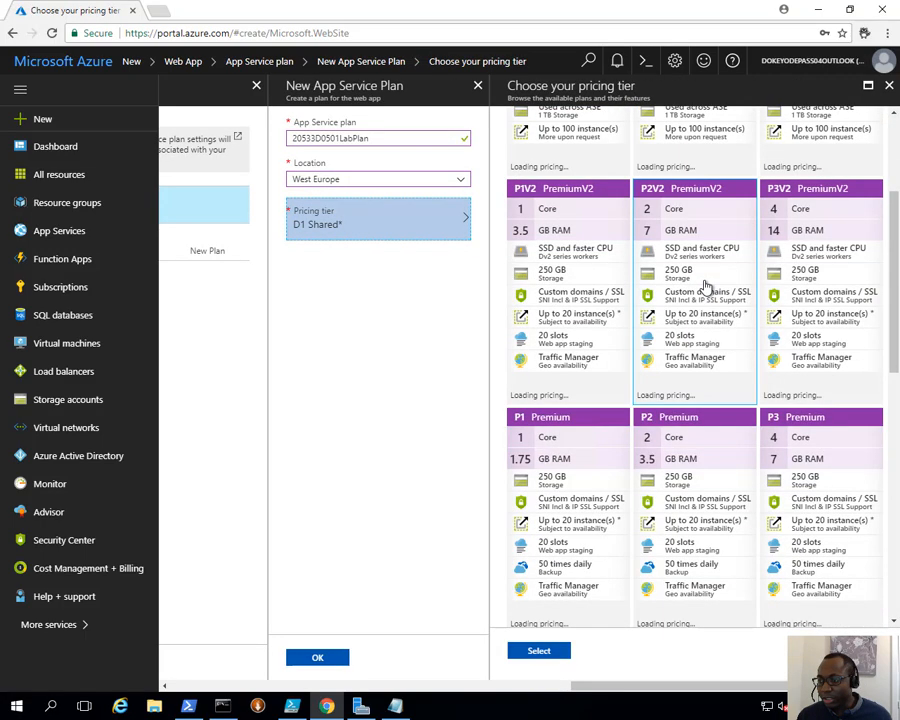
pyautogui.scroll(-1, 706, 287)
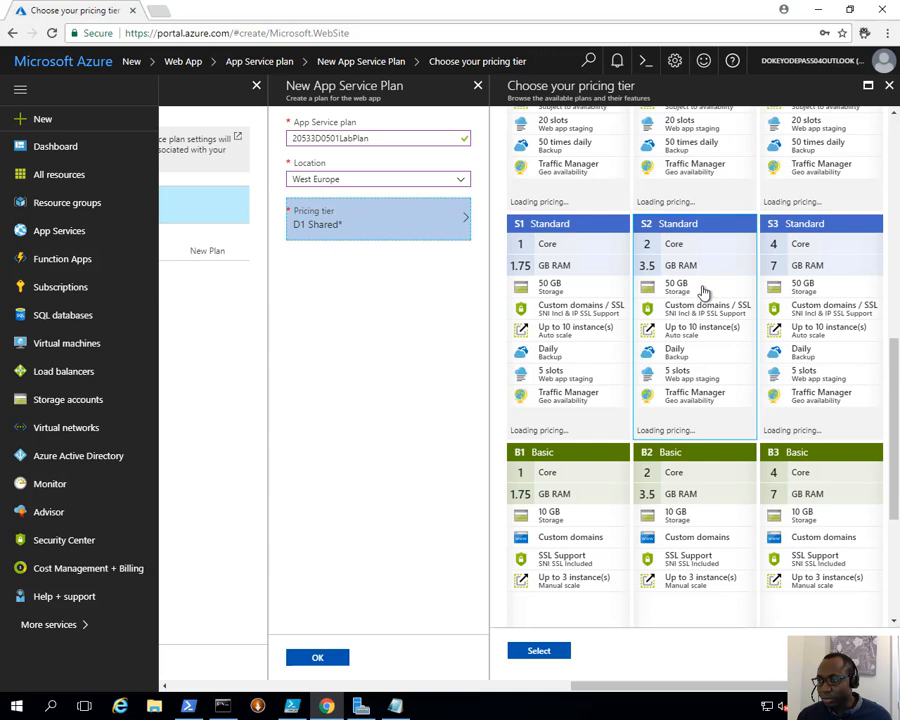
pyautogui.click(584, 258)
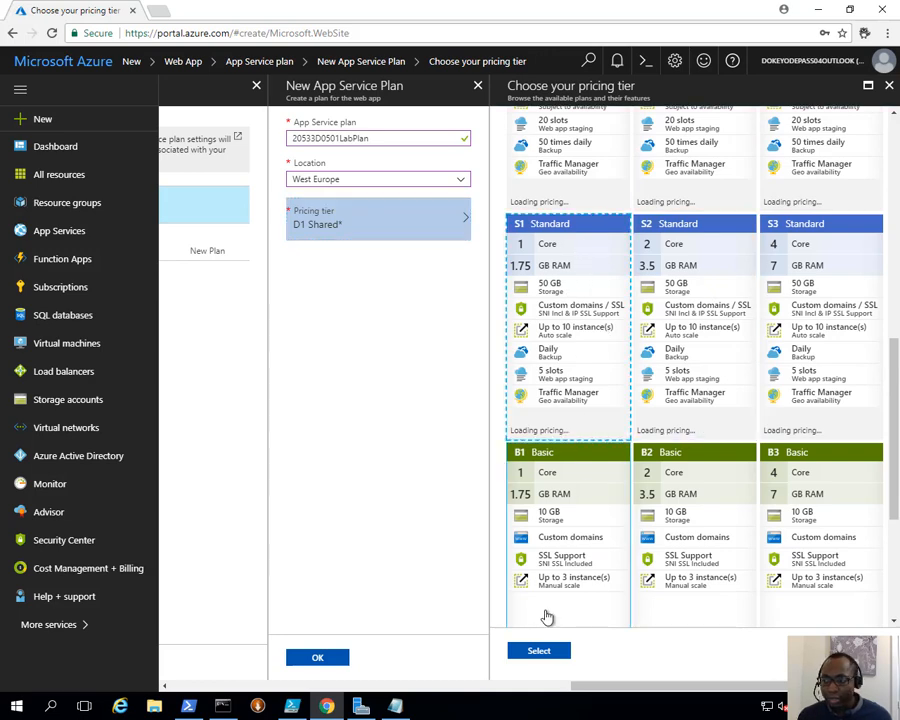
pyautogui.click(540, 652)
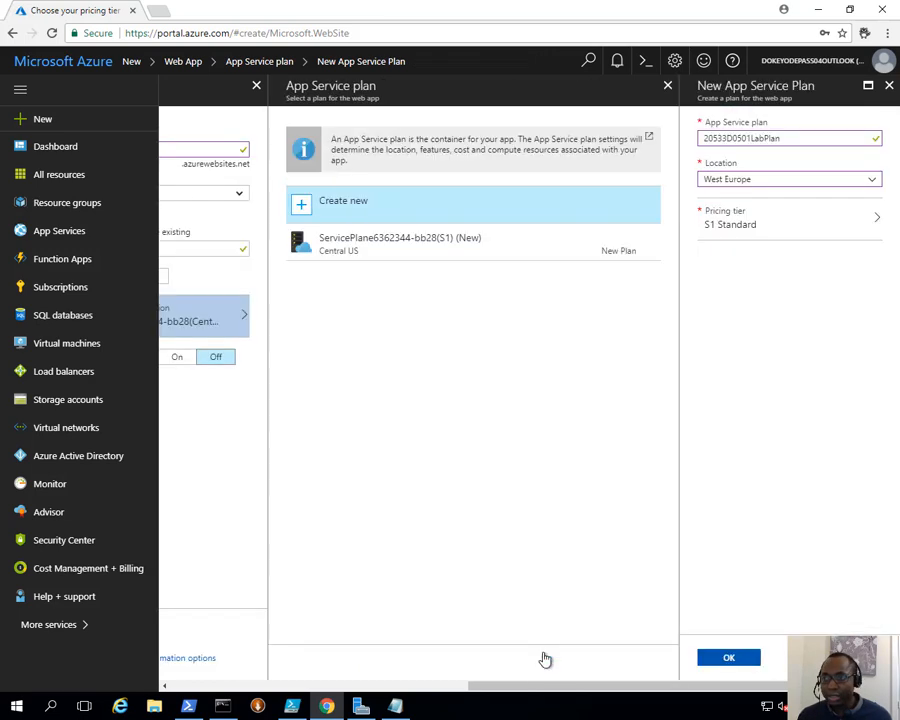
pyautogui.click(786, 216)
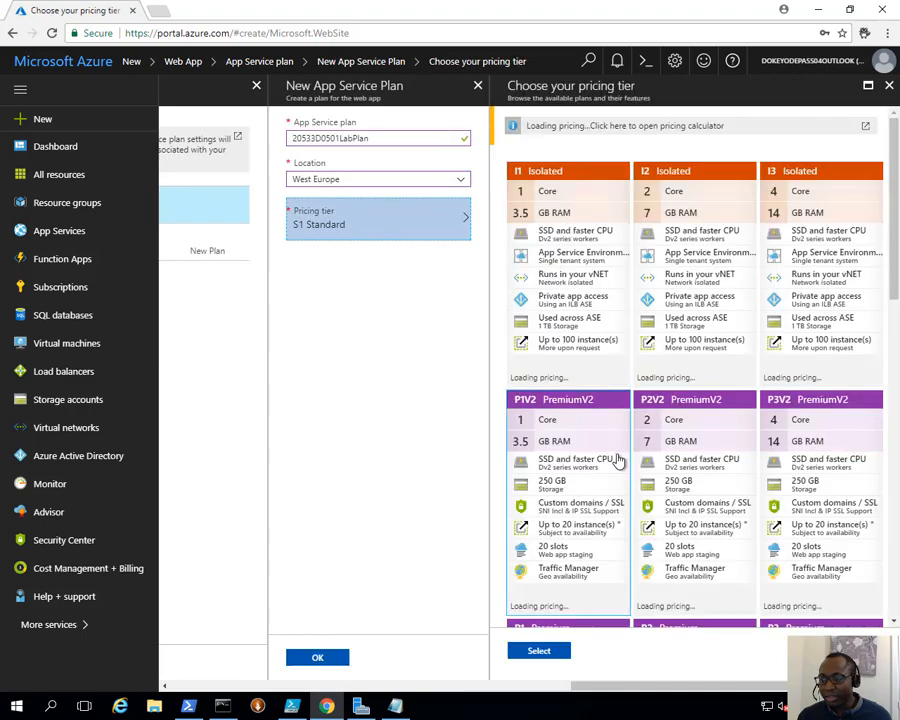
pyautogui.scroll(-5, 618, 458)
pyautogui.scroll(-3, 620, 455)
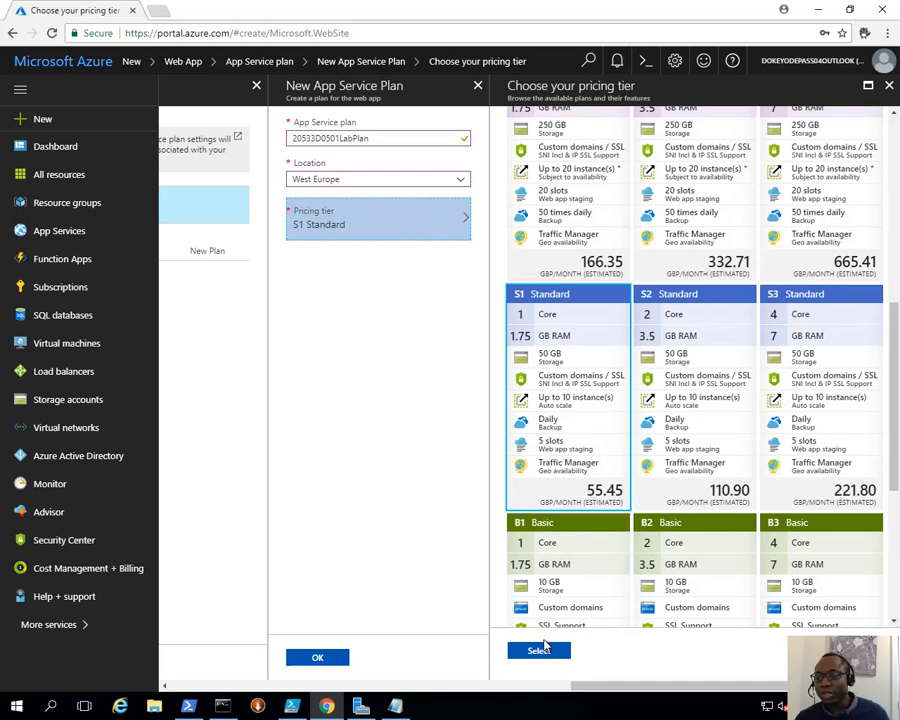
pyautogui.click(539, 651)
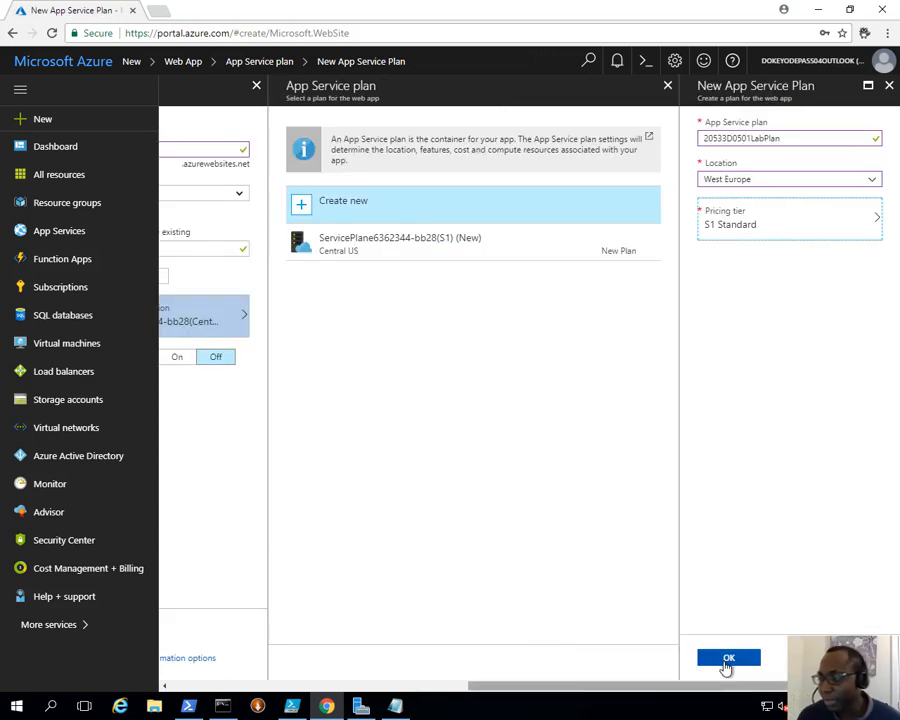
pyautogui.click(726, 662)
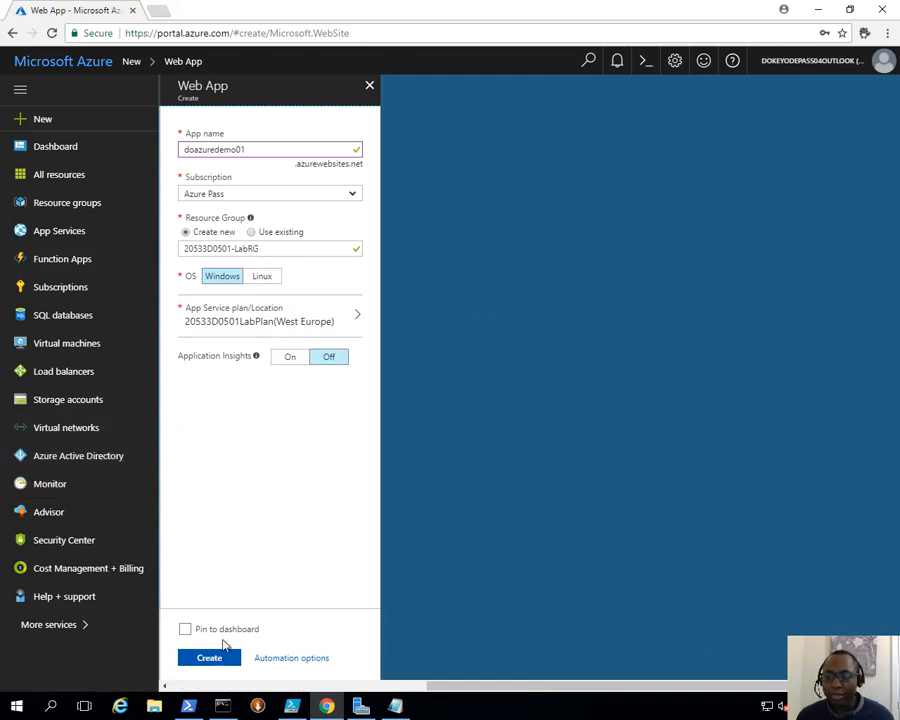
# - Create the doazuredemo01 web app and check notifications for Deployment succeeded
pyautogui.click(219, 664)
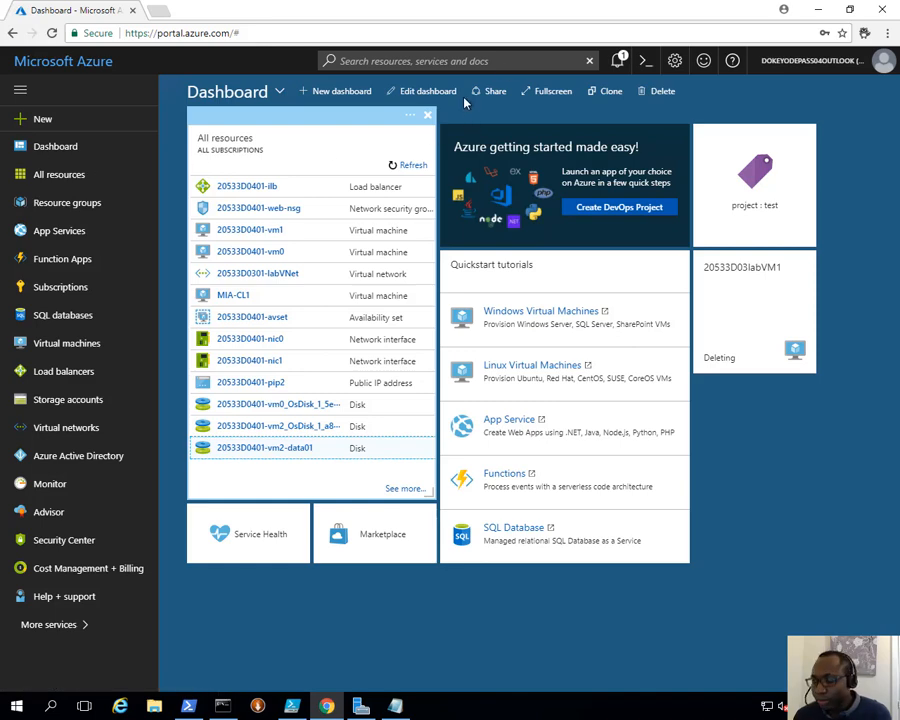
pyautogui.click(618, 66)
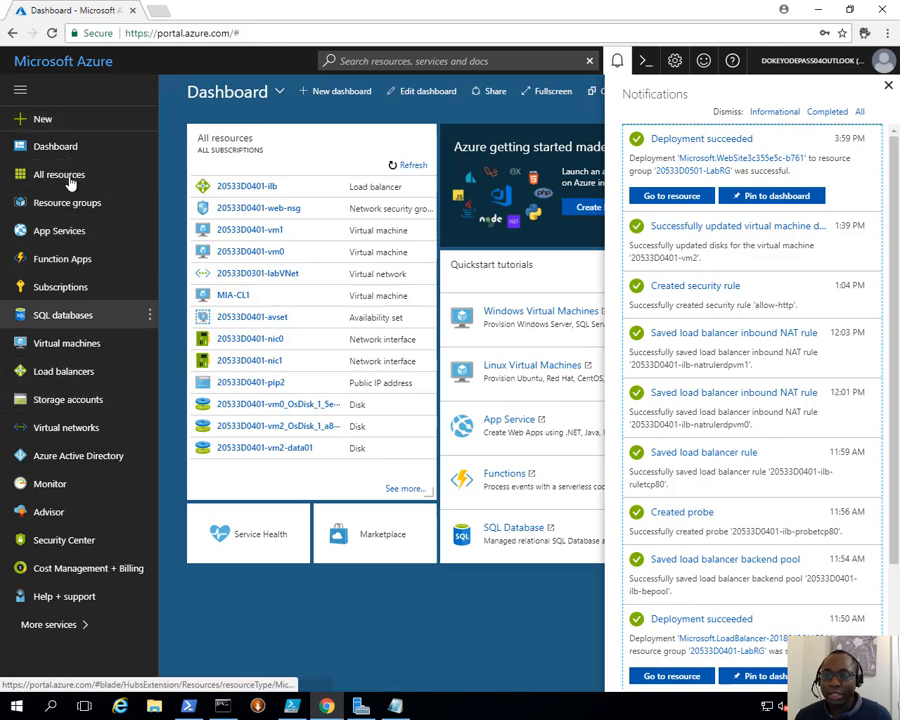
# - Open doazuredemo01 from the App Services list, briefly checking the lab instructions
pyautogui.click(90, 230)
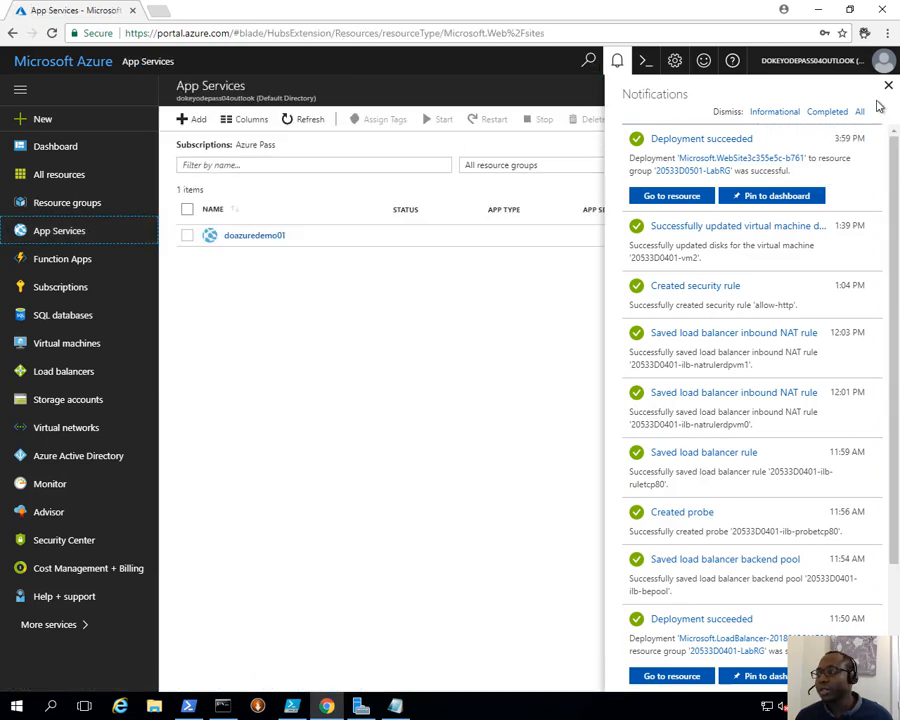
pyautogui.click(617, 61)
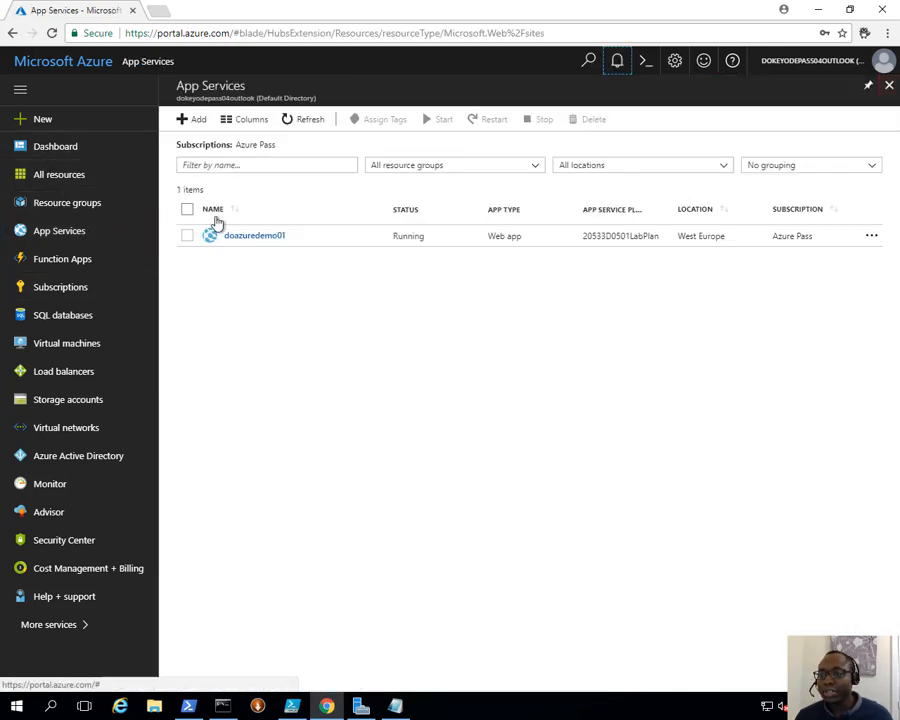
pyautogui.click(248, 238)
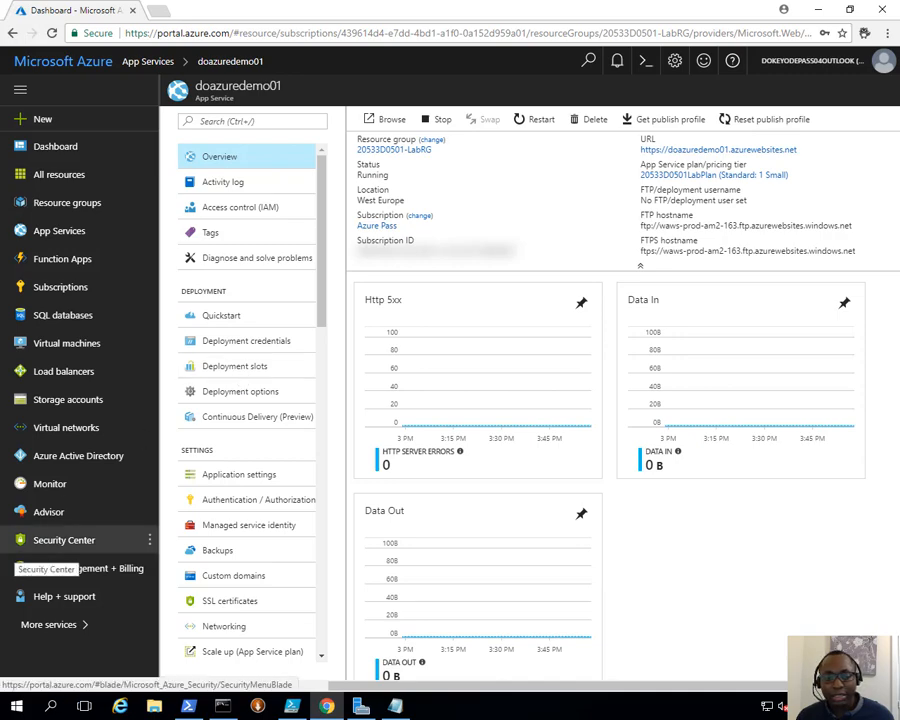
pyautogui.moveTo(2, 300)
pyautogui.mouseDown()
pyautogui.moveTo(482, 94)
pyautogui.moveTo(570, 2)
pyautogui.mouseUp()
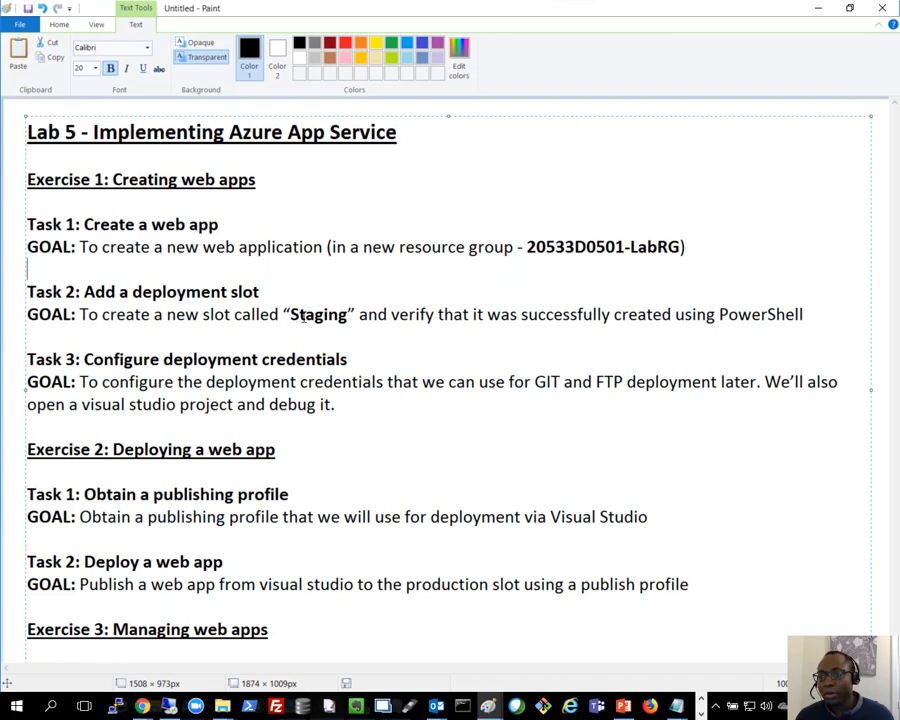
pyautogui.click(820, 8)
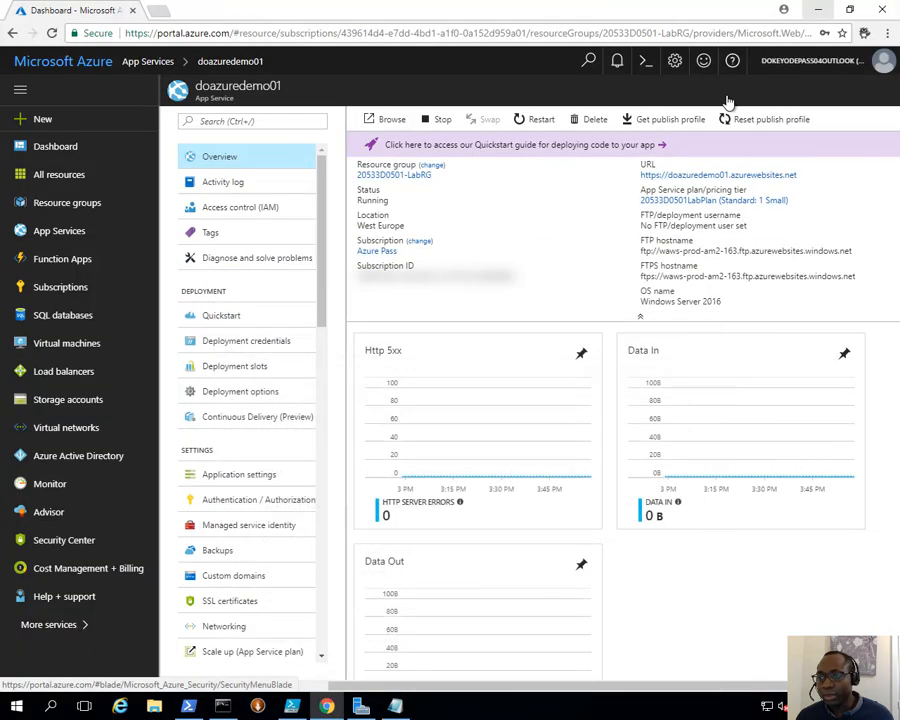
# - Add a Staging deployment slot to doazuredemo01 and open the doazuredemo01-staging slot
pyautogui.click(233, 367)
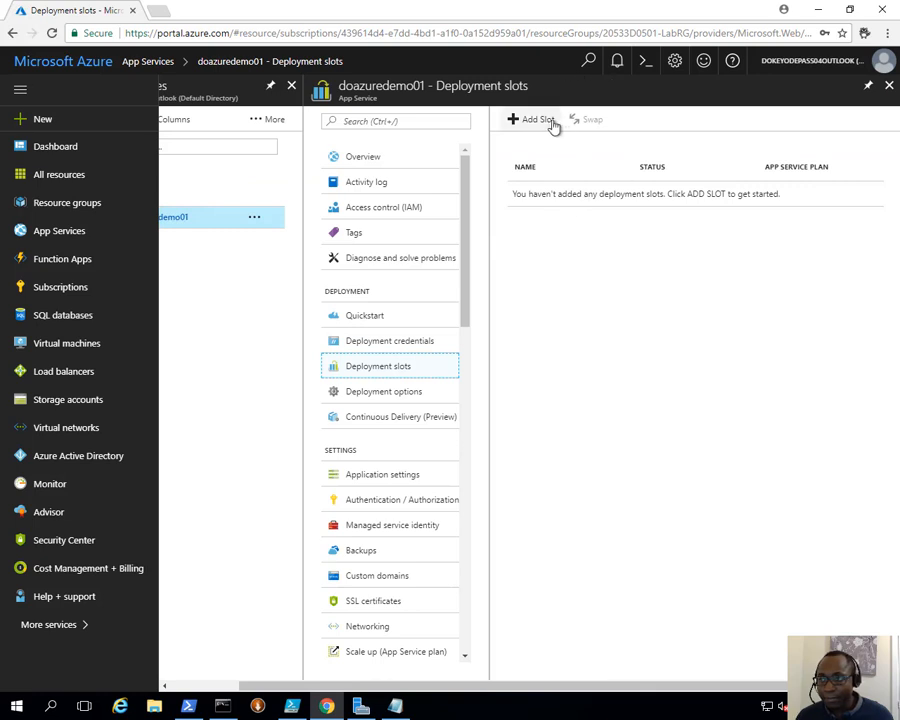
pyautogui.click(535, 120)
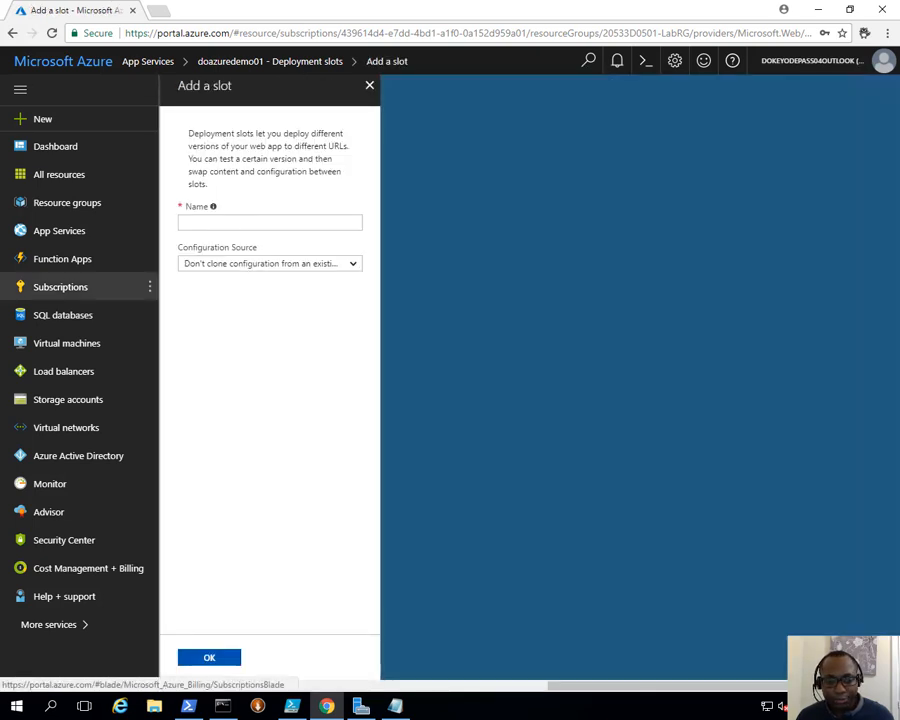
pyautogui.click(277, 223)
pyautogui.write('Staging')
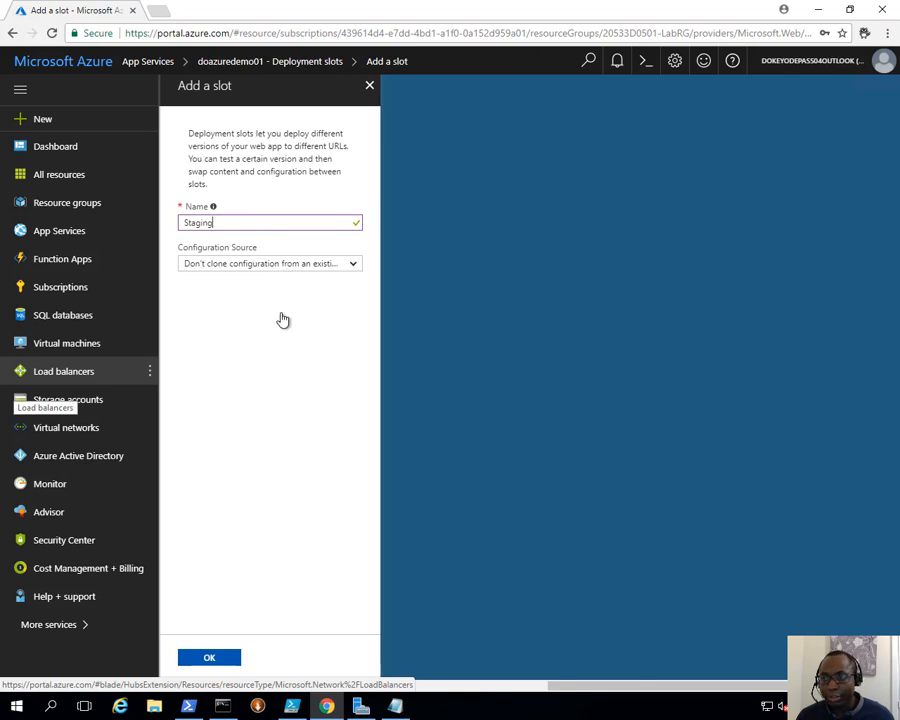
pyautogui.click(208, 662)
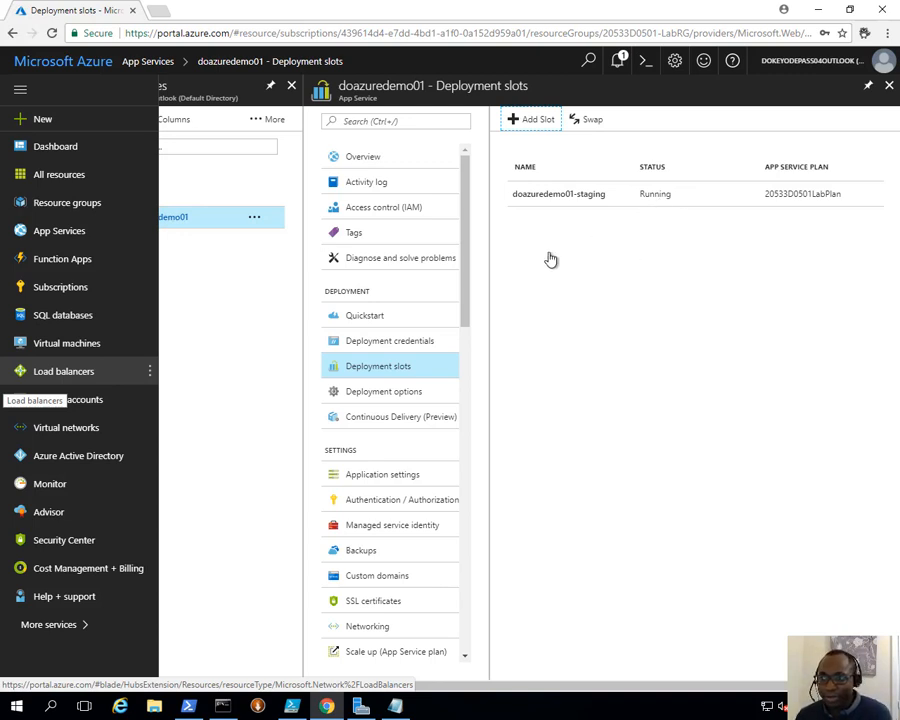
pyautogui.click(577, 199)
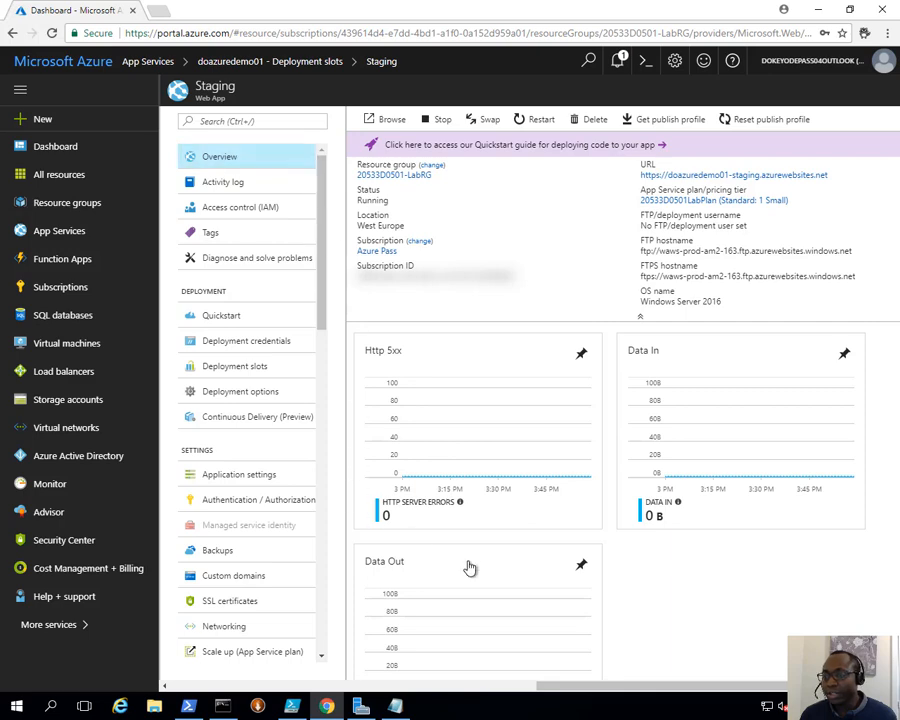
pyautogui.moveTo(583, 687); pyautogui.dragTo(483, 690)
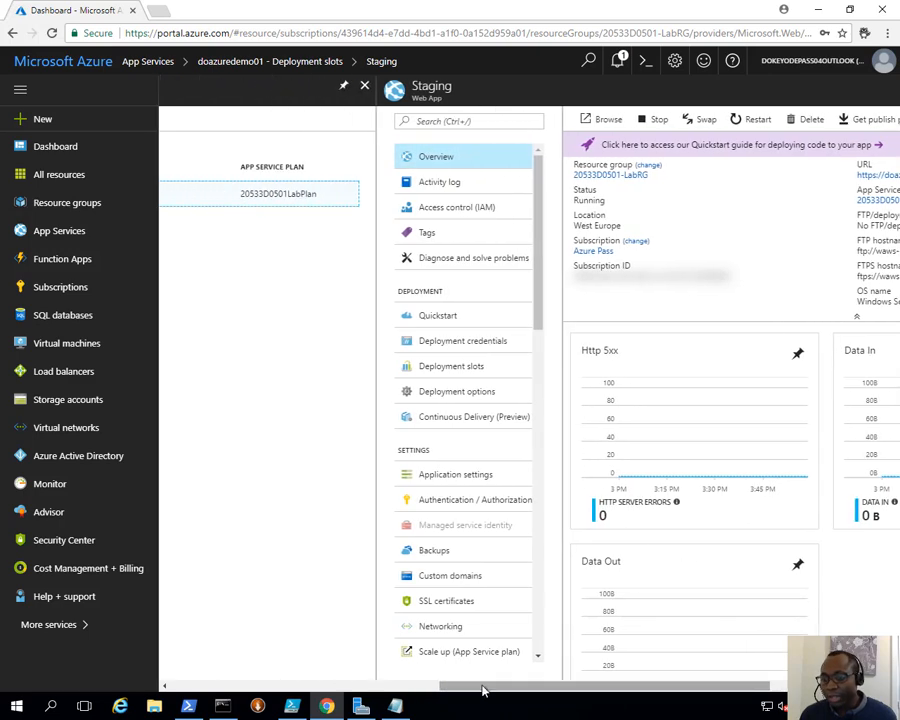
# - Clear the console and run Add-AzureRmAccount, signing in with the account e-mail and password
pyautogui.click(189, 706)
pyautogui.scroll(-6, 392, 409)
pyautogui.scroll(-3, 393, 409)
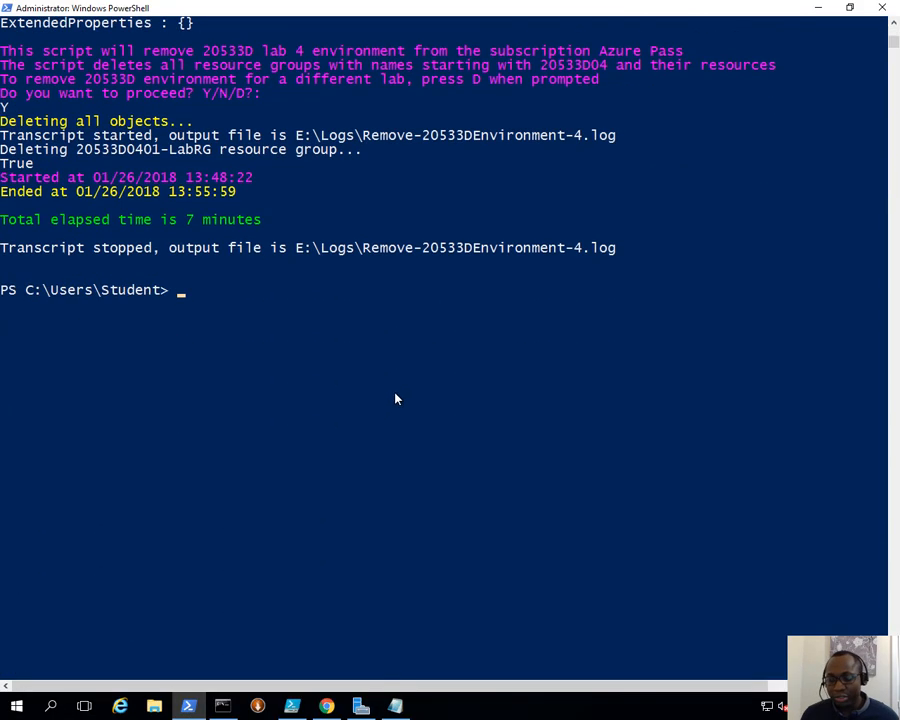
pyautogui.write('cls')
pyautogui.press('Return')
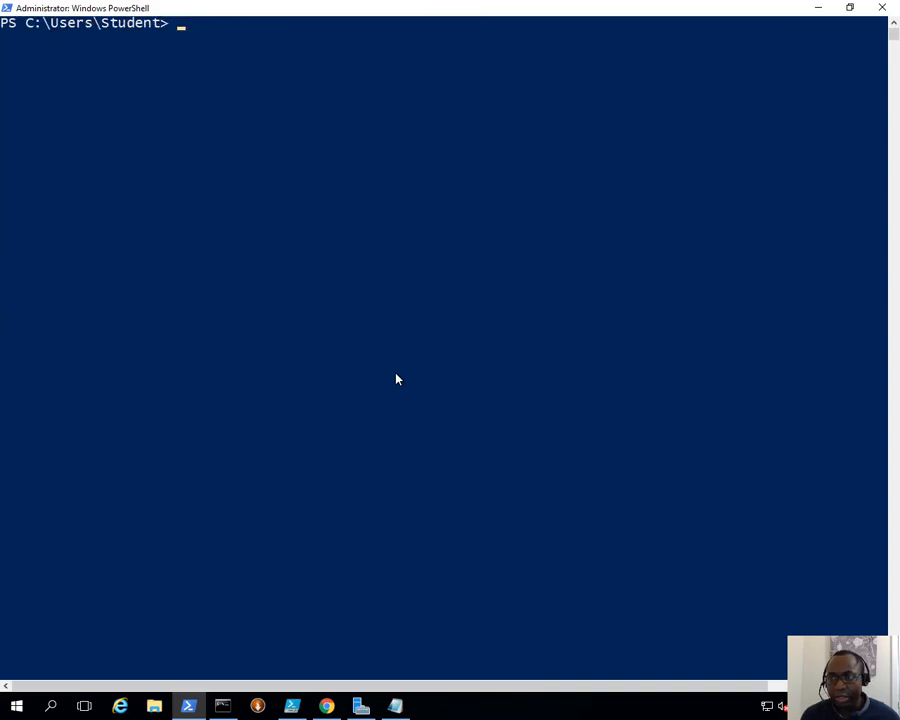
pyautogui.rightClick(68, 140)
pyautogui.press('Return')
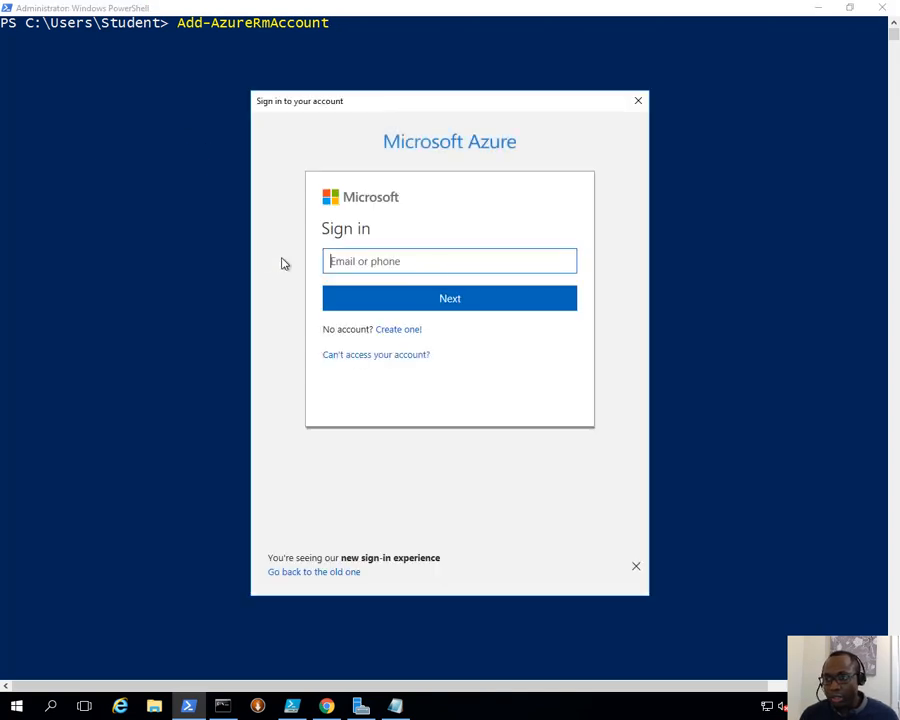
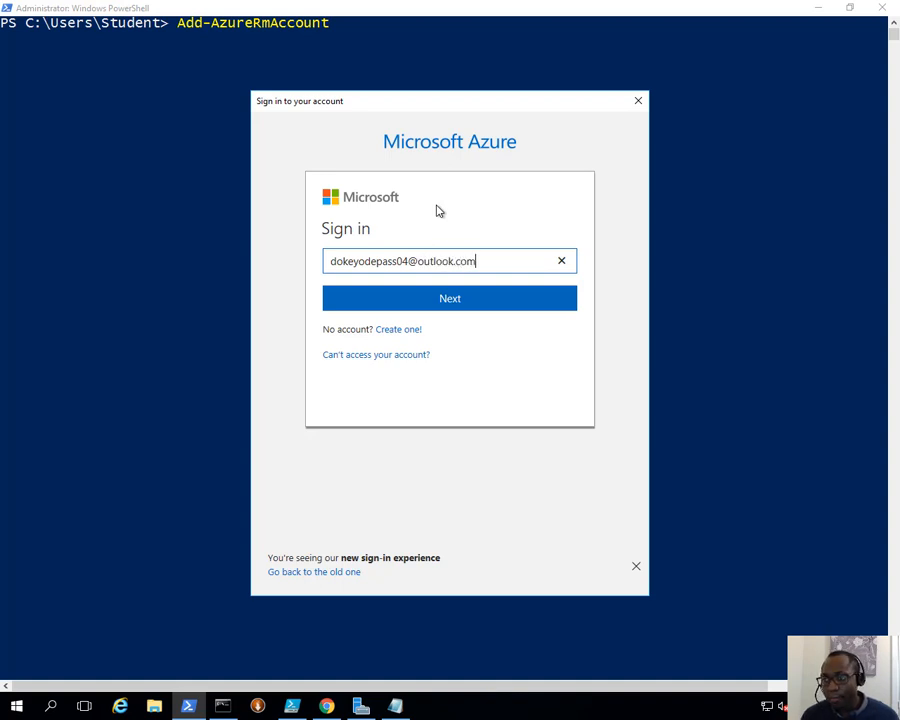
pyautogui.press('Return')
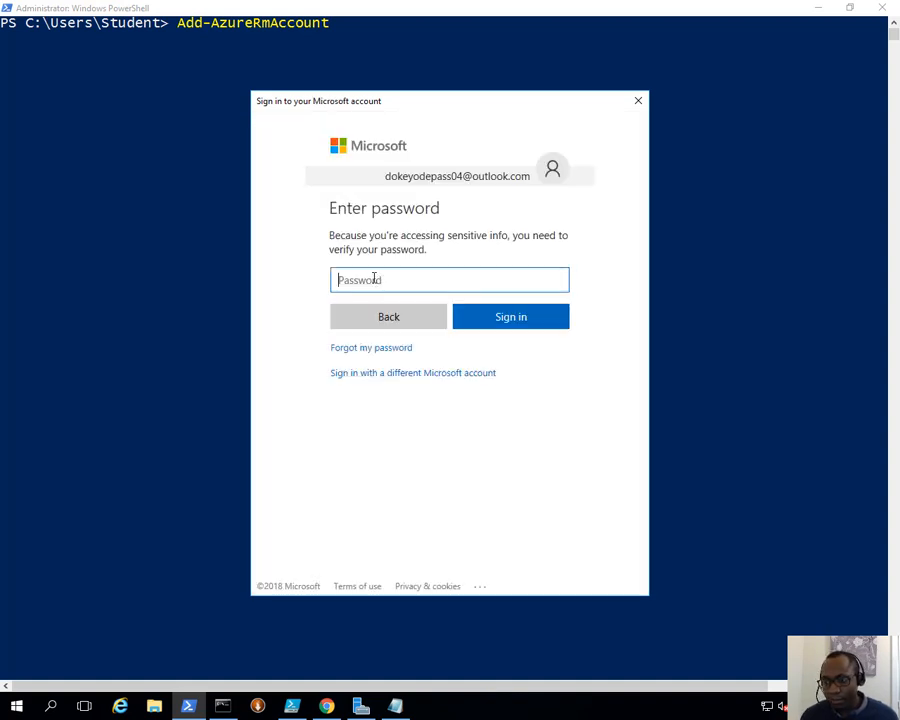
pyautogui.write('•')
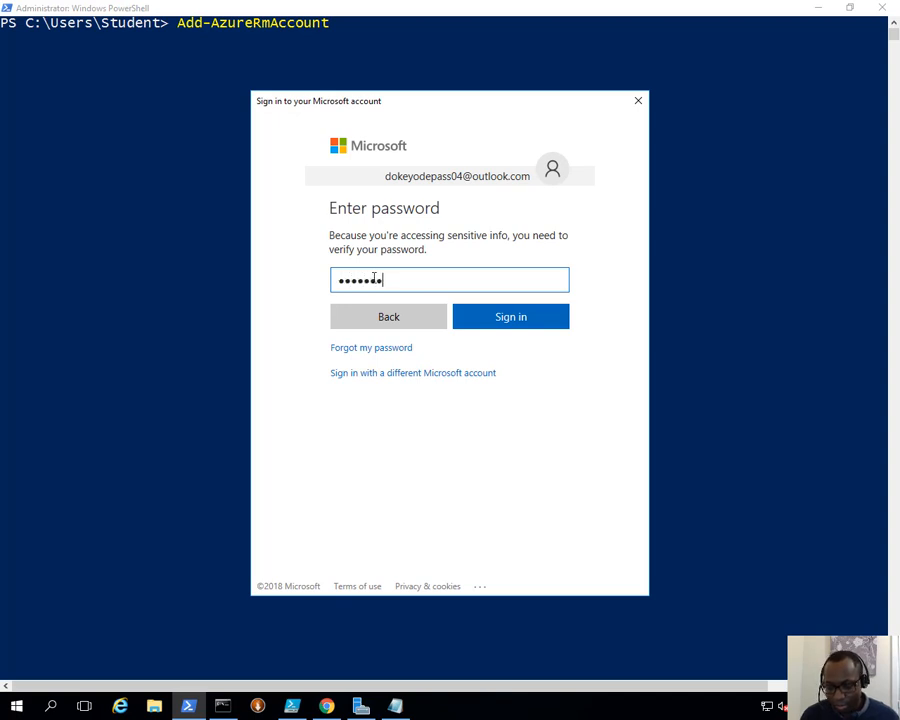
pyautogui.press('Return')
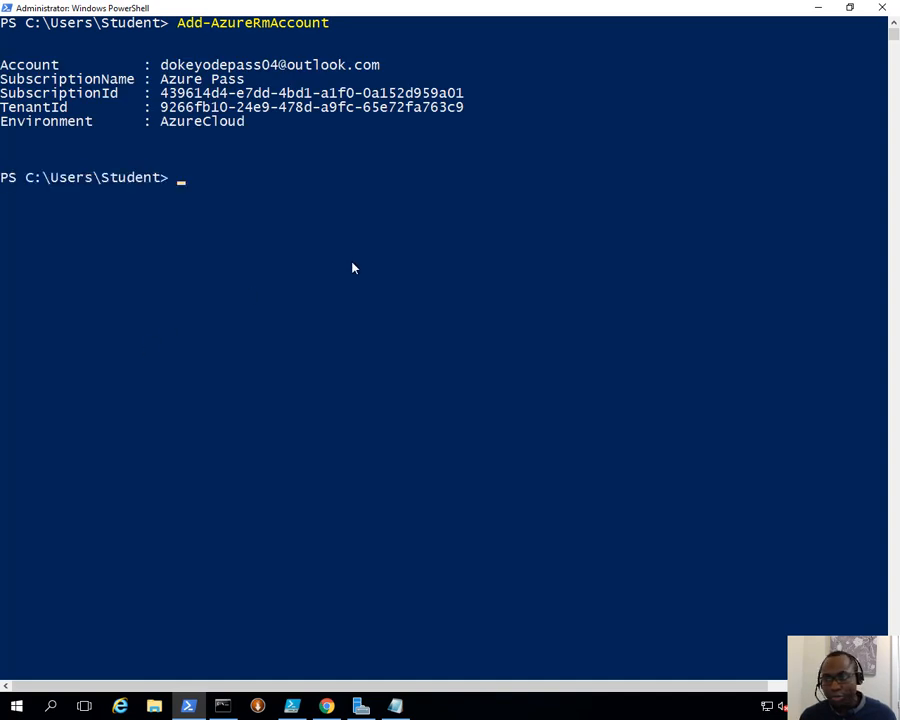
# - Run Get-AzureRmSubscription, then Set-AzureRmContext with the copied Azure Pass subscription Id
pyautogui.rightClick(360, 263)
pyautogui.press('Return')
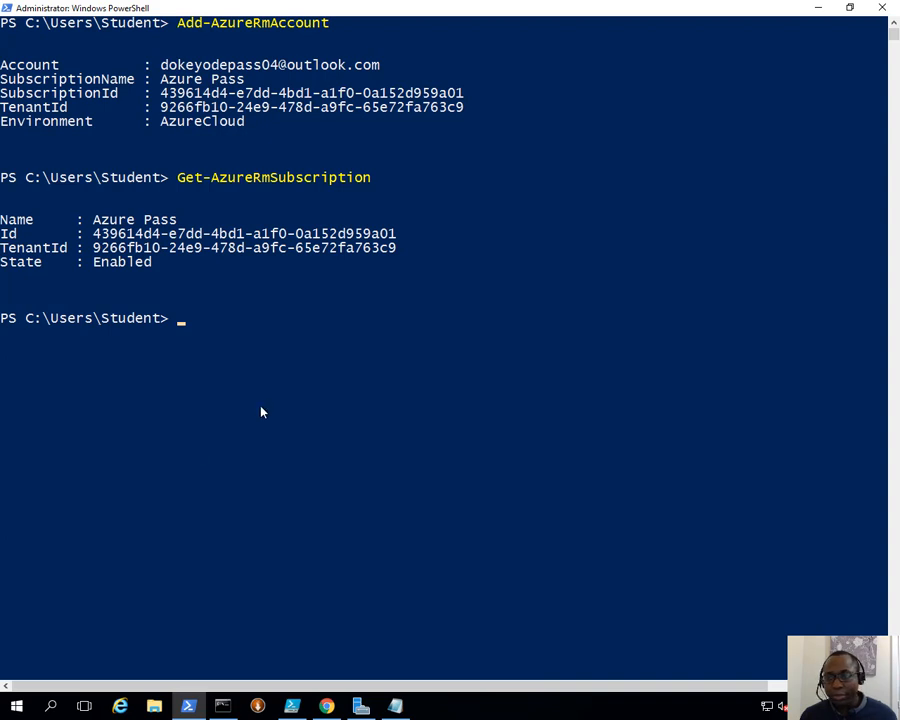
pyautogui.rightClick(240, 361)
pyautogui.press('Left')
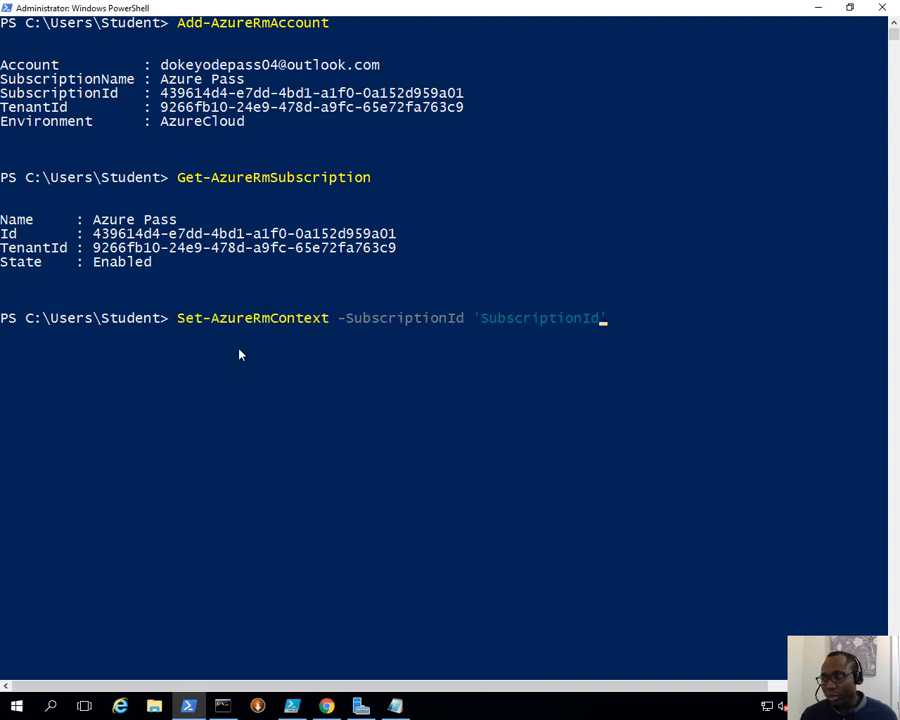
pyautogui.press('BackSpace')
pyautogui.press('BackSpace')
pyautogui.press('BackSpace')
pyautogui.press('BackSpace')
pyautogui.press('BackSpace')
pyautogui.press('BackSpace')
pyautogui.press('BackSpace')
pyautogui.press('BackSpace')
pyautogui.press('BackSpace')
pyautogui.press('BackSpace')
pyautogui.press('BackSpace')
pyautogui.press('BackSpace')
pyautogui.press('BackSpace')
pyautogui.press('BackSpace')
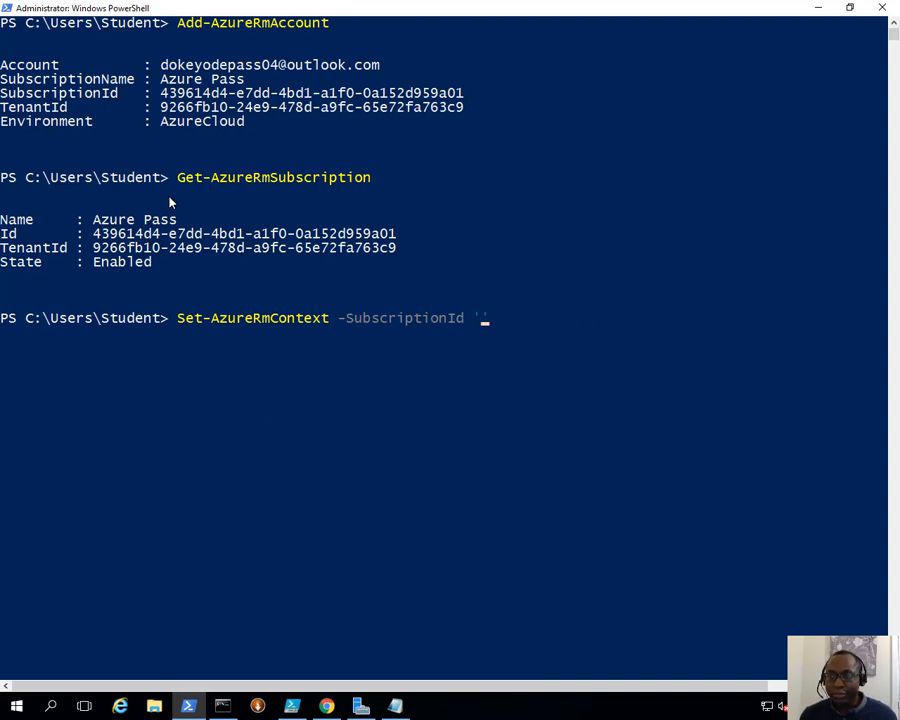
pyautogui.moveTo(97, 237); pyautogui.dragTo(388, 236)
pyautogui.press('Return')
pyautogui.rightClick(510, 269)
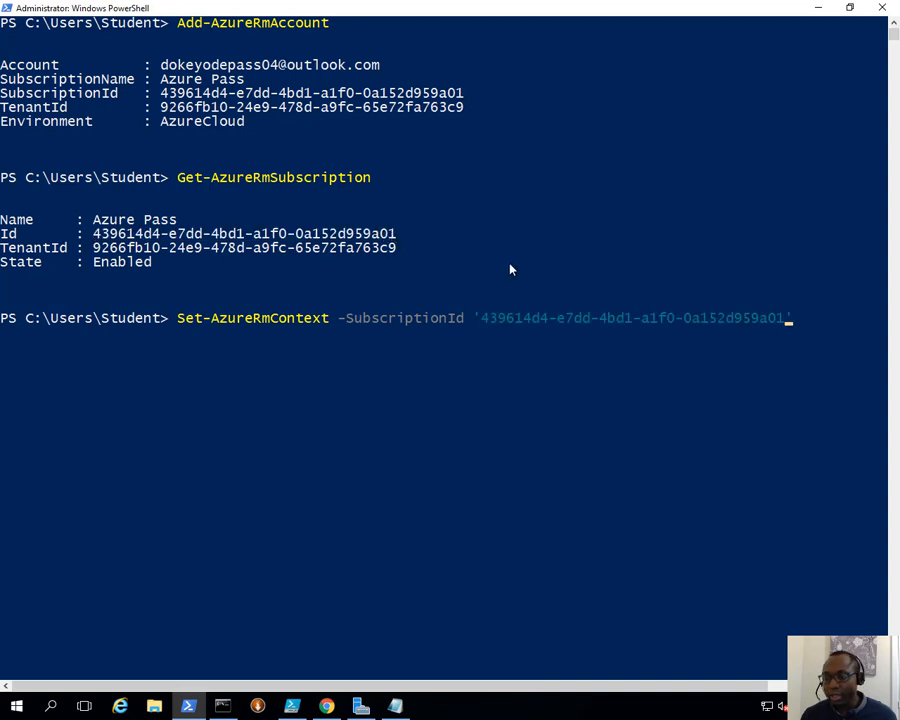
pyautogui.press('End')
pyautogui.press('Return')
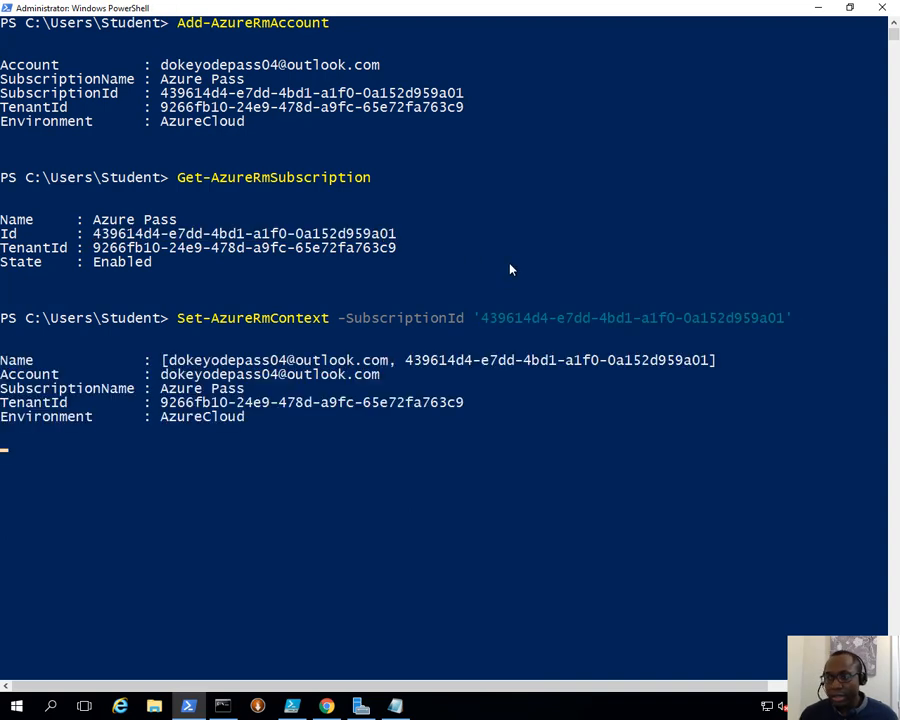
# - Run Get-AzureRmWebApp for resource group 20533D0501-LabRG, listing doazuredemo01, and stage Get-AzureRMWebAppSlot
pyautogui.rightClick(165, 492)
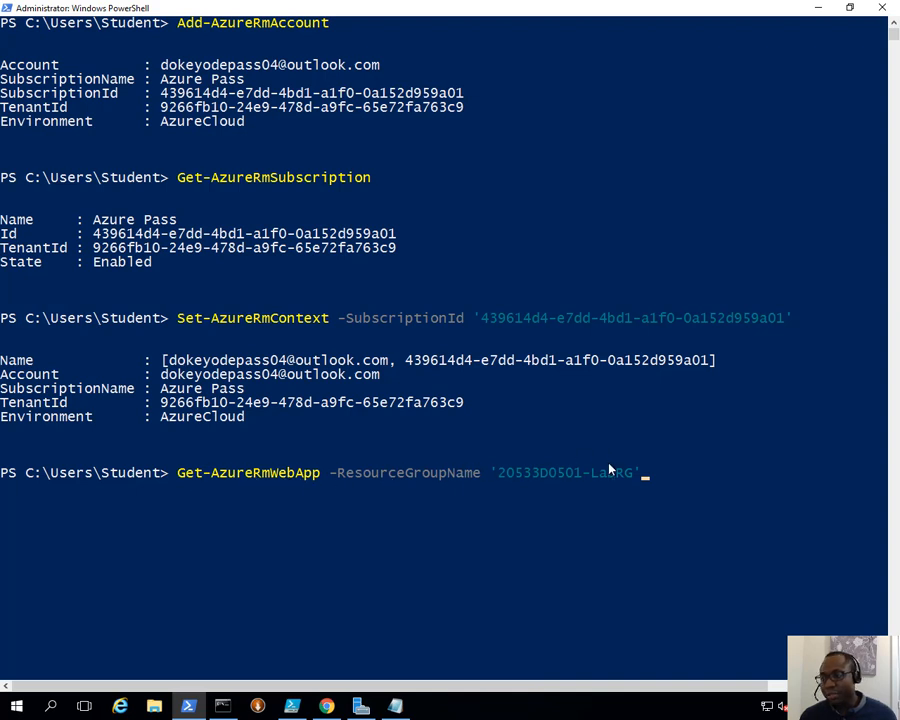
pyautogui.click(645, 474)
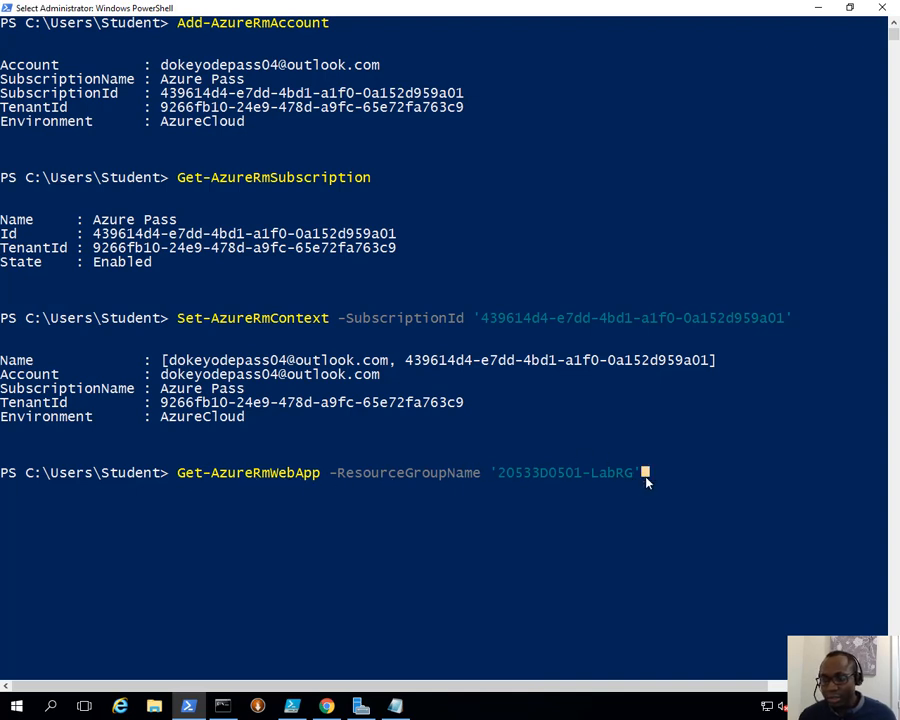
pyautogui.press('Return')
pyautogui.scroll(-2, 745, 422)
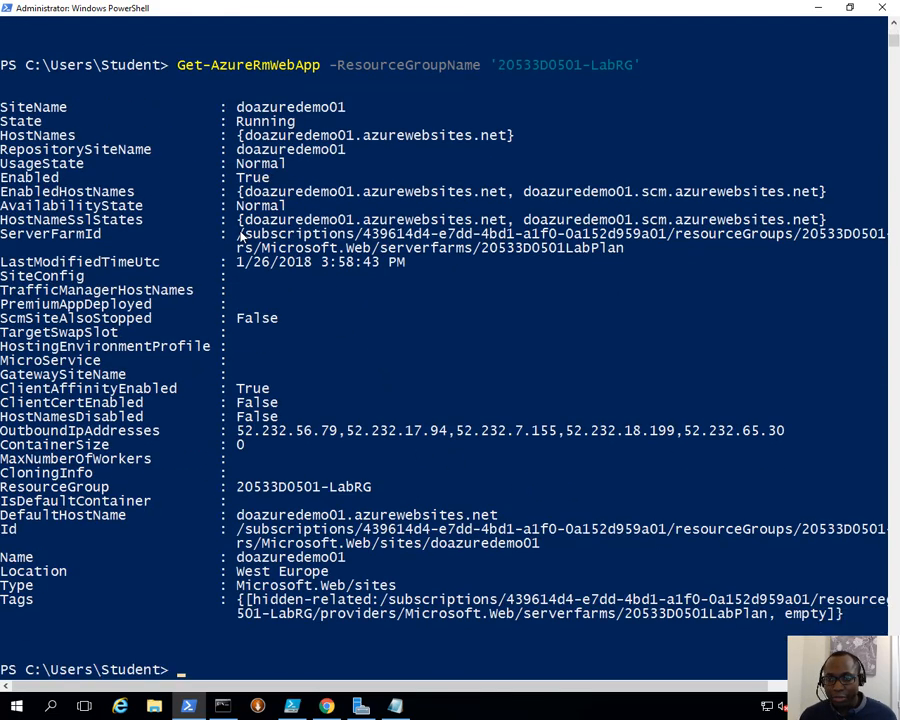
pyautogui.scroll(-2, 240, 237)
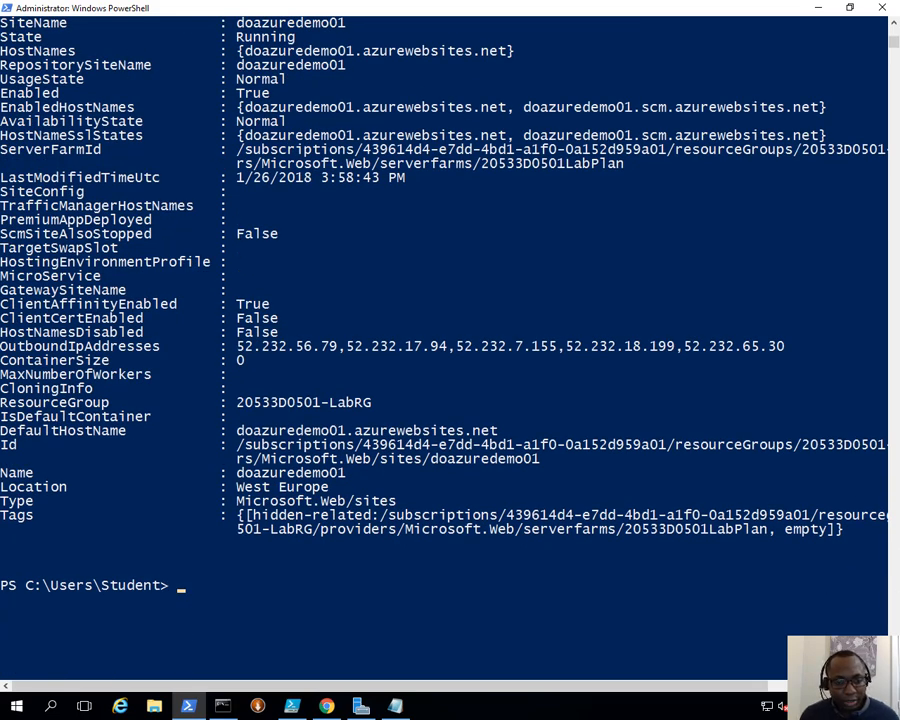
pyautogui.scroll(2, 170, 268)
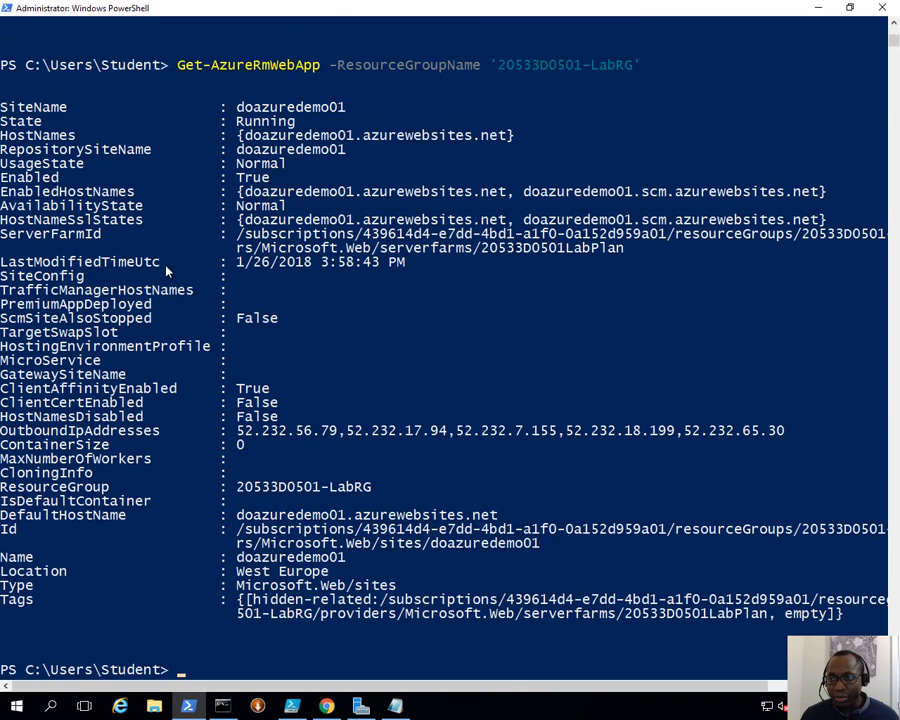
pyautogui.scroll(-1, 168, 270)
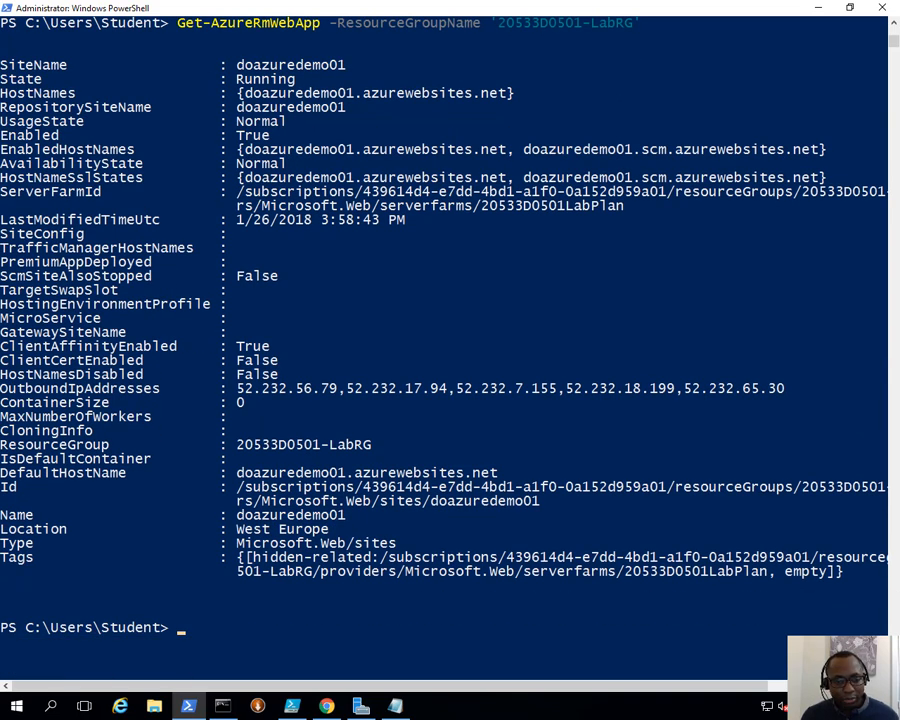
pyautogui.rightClick(472, 607)
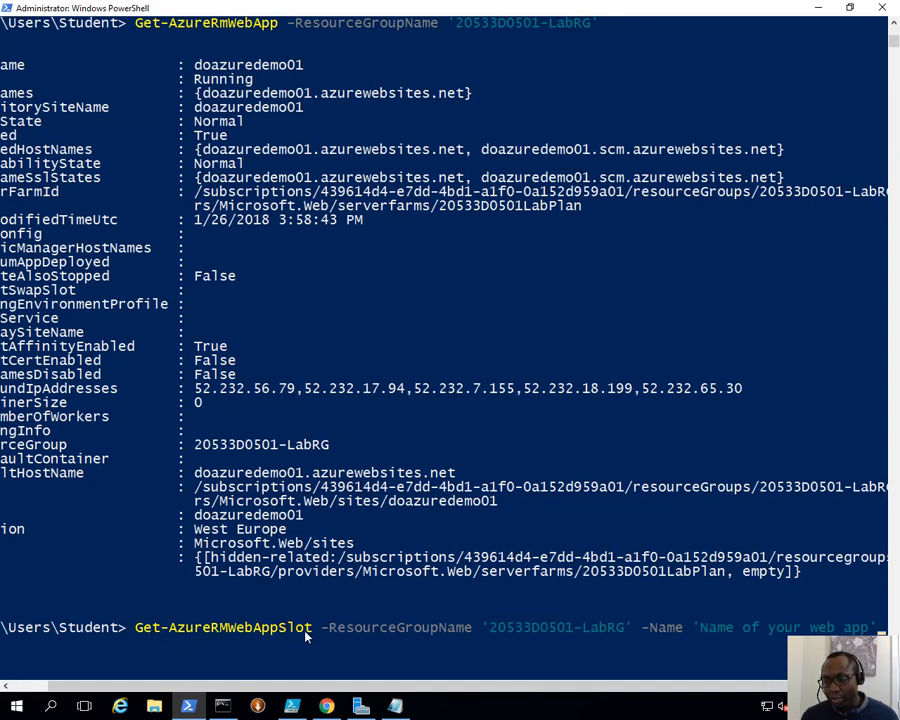
pyautogui.moveTo(490, 686); pyautogui.dragTo(552, 675)
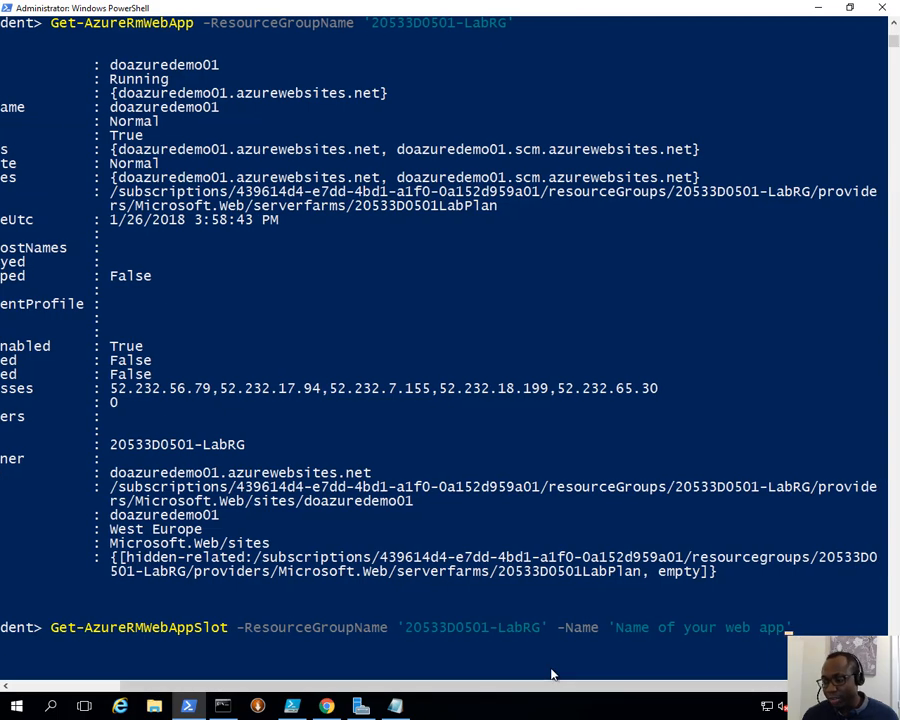
# - Replace the Get-AzureRMWebAppSlot -Name placeholder with doazuredemo01 copied from the earlier output
pyautogui.press('BackSpace')
pyautogui.press('BackSpace')
pyautogui.press('BackSpace')
pyautogui.press('BackSpace')
pyautogui.press('BackSpace')
pyautogui.press('BackSpace')
pyautogui.press('BackSpace')
pyautogui.press('BackSpace')
pyautogui.press('BackSpace')
pyautogui.press('BackSpace')
pyautogui.press('BackSpace')
pyautogui.press('BackSpace')
pyautogui.press('BackSpace')
pyautogui.press('BackSpace')
pyautogui.press('BackSpace')
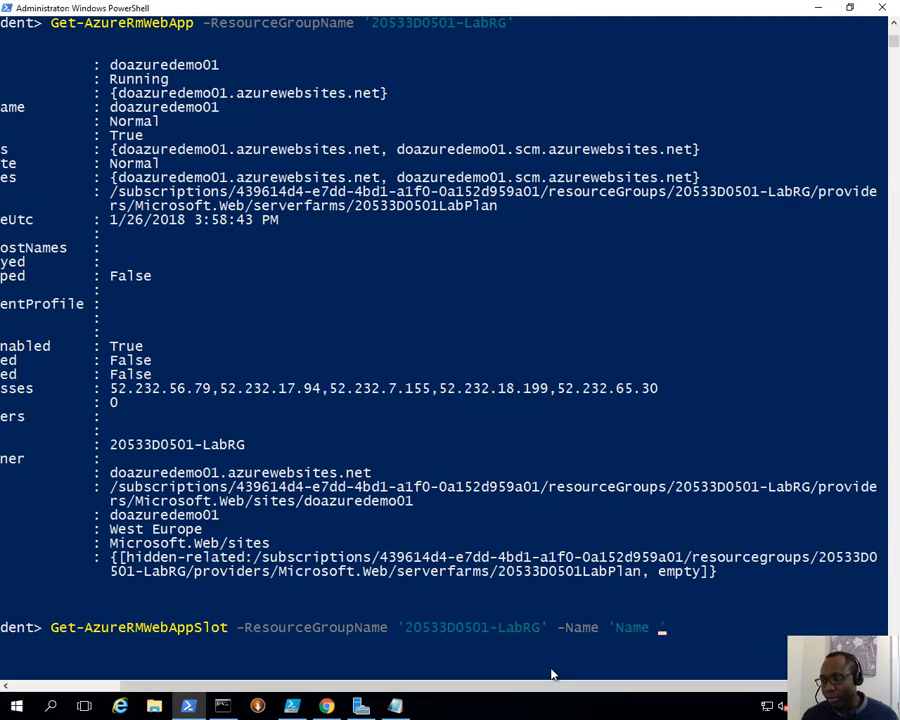
pyautogui.press('BackSpace')
pyautogui.press('BackSpace')
pyautogui.press('BackSpace')
pyautogui.press('BackSpace')
pyautogui.press('BackSpace')
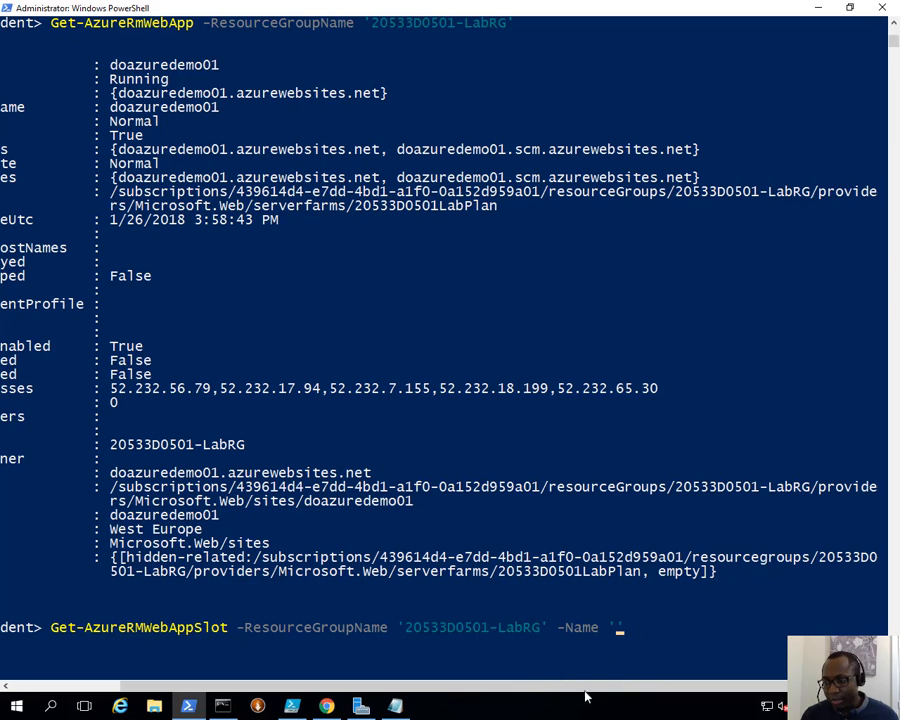
pyautogui.moveTo(551, 675); pyautogui.dragTo(392, 682)
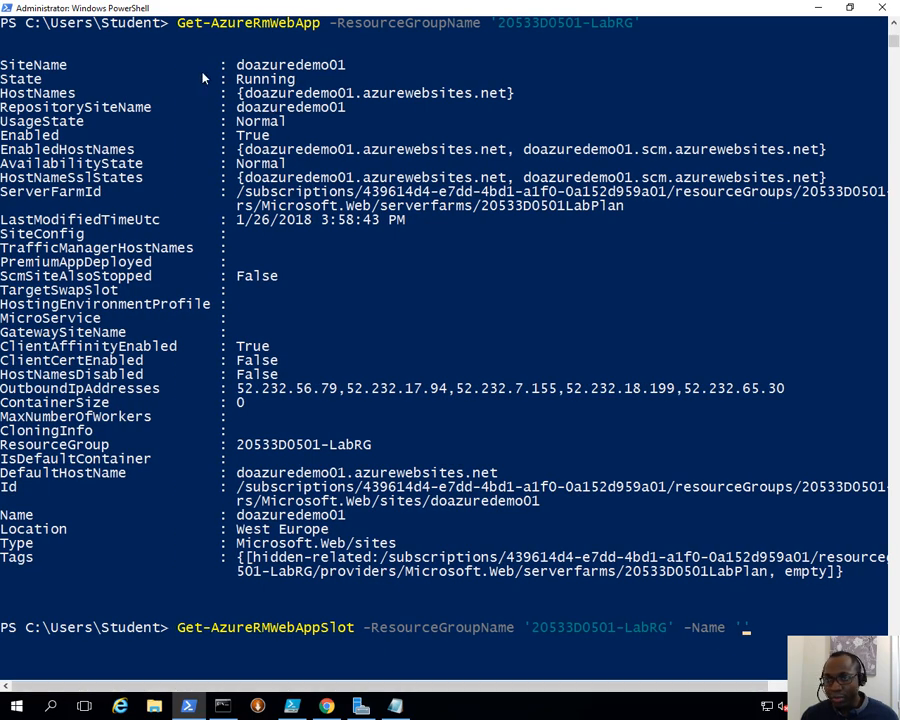
pyautogui.scroll(1, 115, 140)
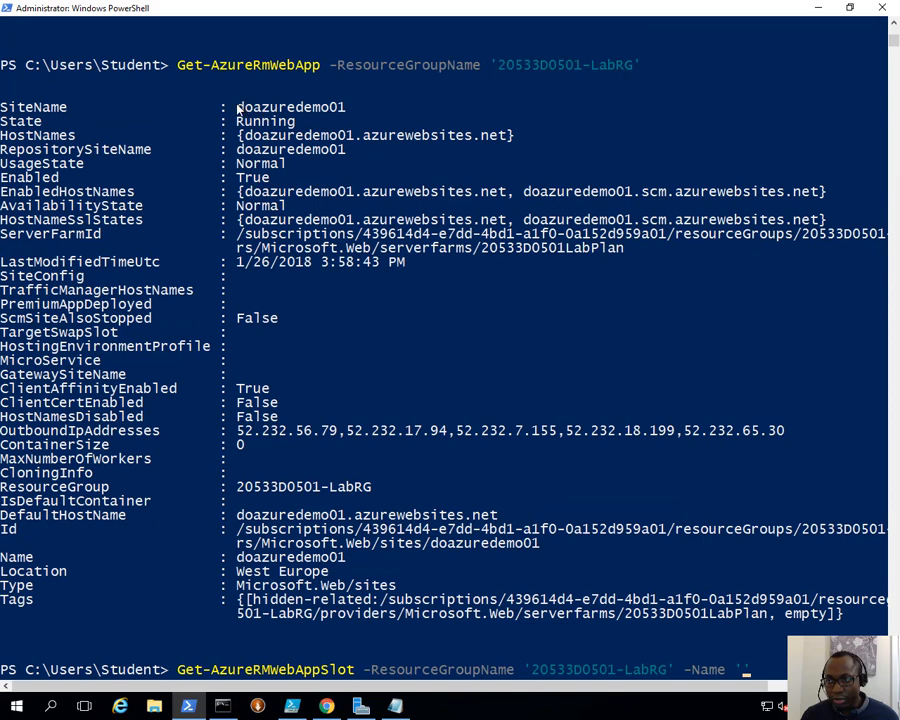
pyautogui.moveTo(238, 108); pyautogui.dragTo(342, 111)
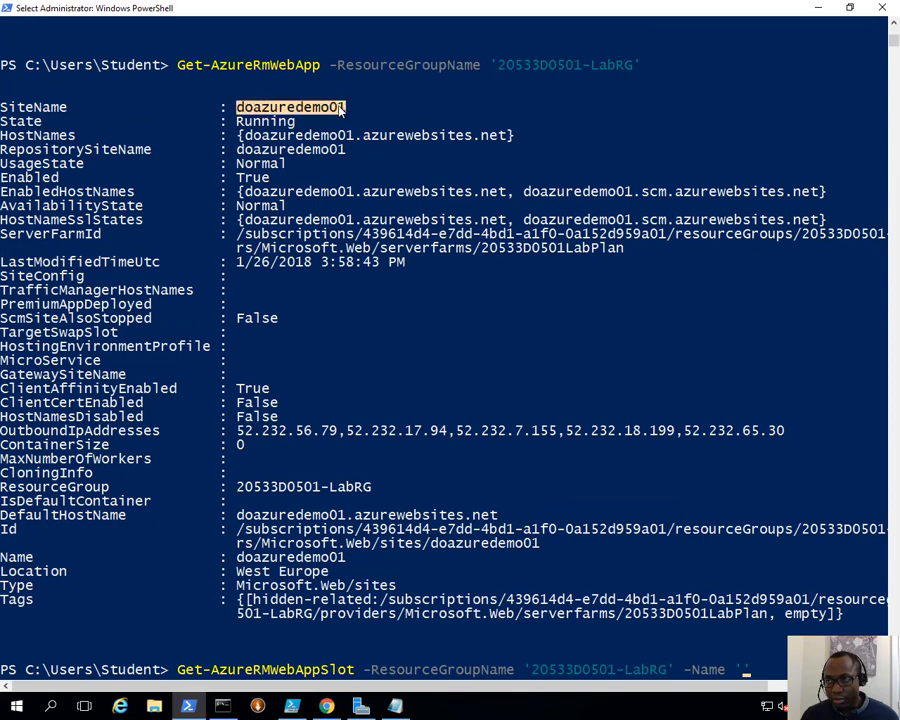
pyautogui.hotkey('ctrl', 'c')
pyautogui.hotkey('ctrl', 'v')
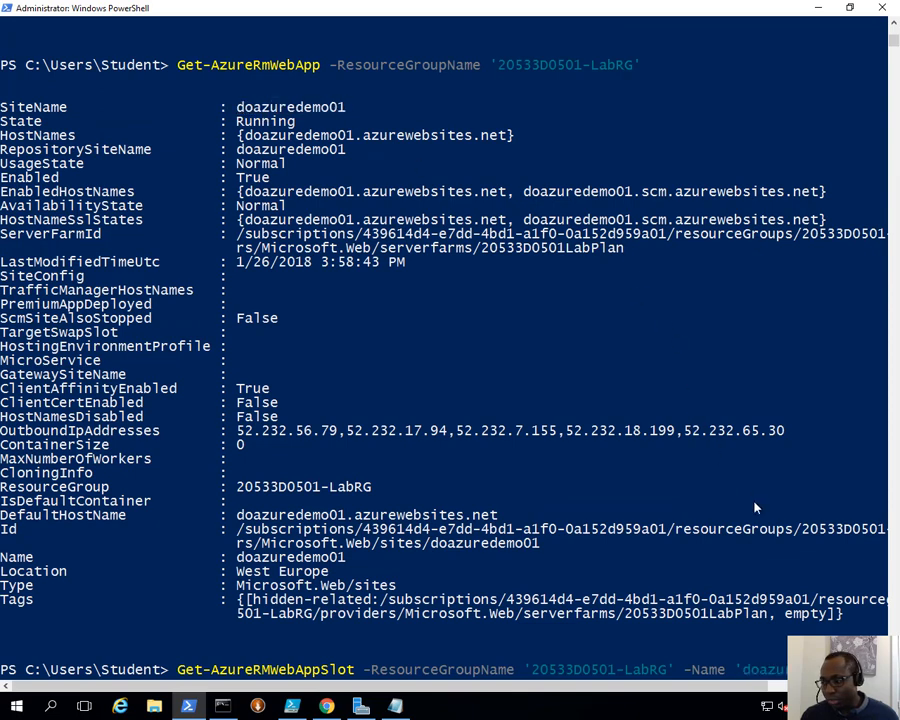
# - Run the command and confirm the Staging slot is listed as Running in West Europe
pyautogui.scroll(-3, 387, 399)
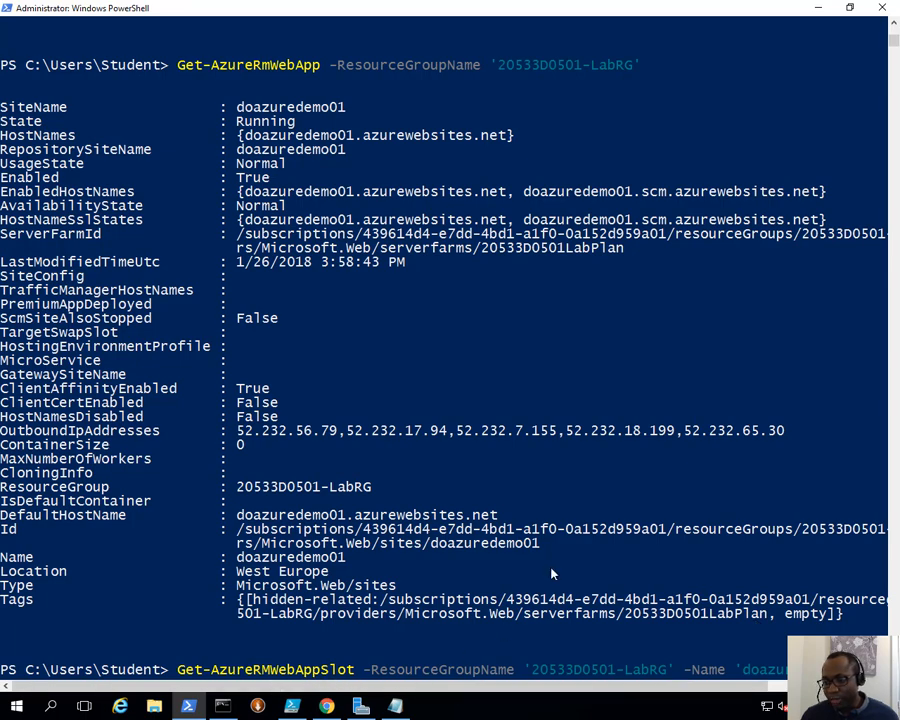
pyautogui.moveTo(447, 690); pyautogui.dragTo(530, 687)
pyautogui.click(813, 552)
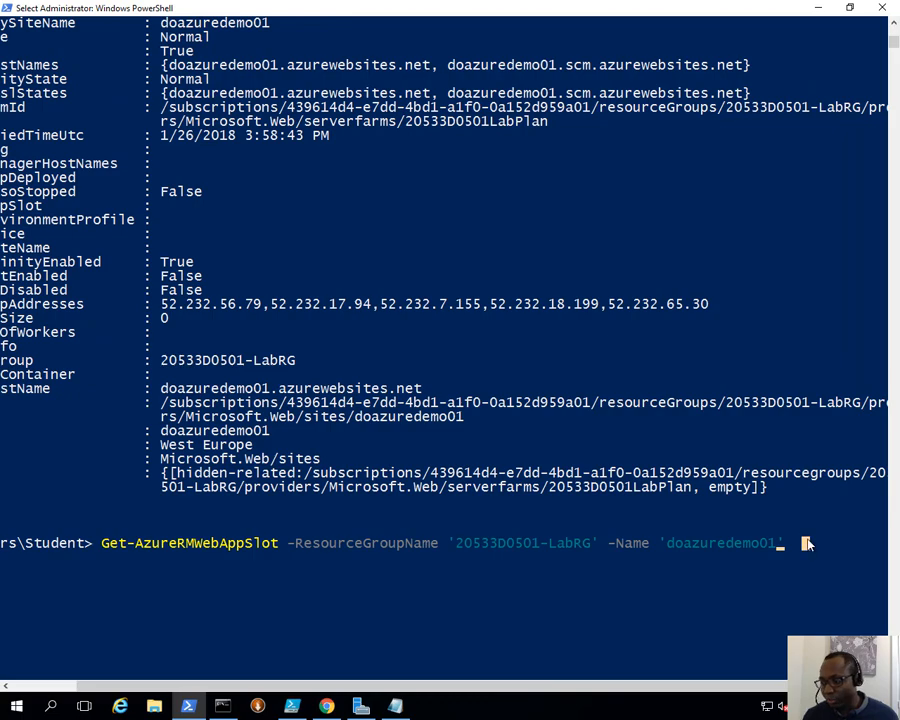
pyautogui.press('Escape')
pyautogui.press('Return')
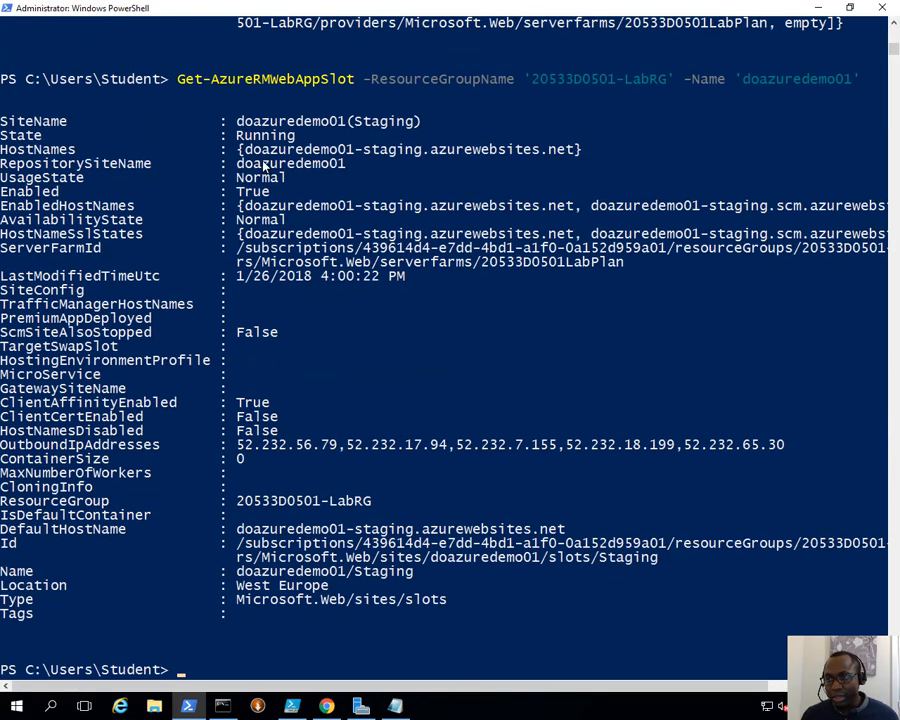
pyautogui.moveTo(354, 121); pyautogui.dragTo(413, 128)
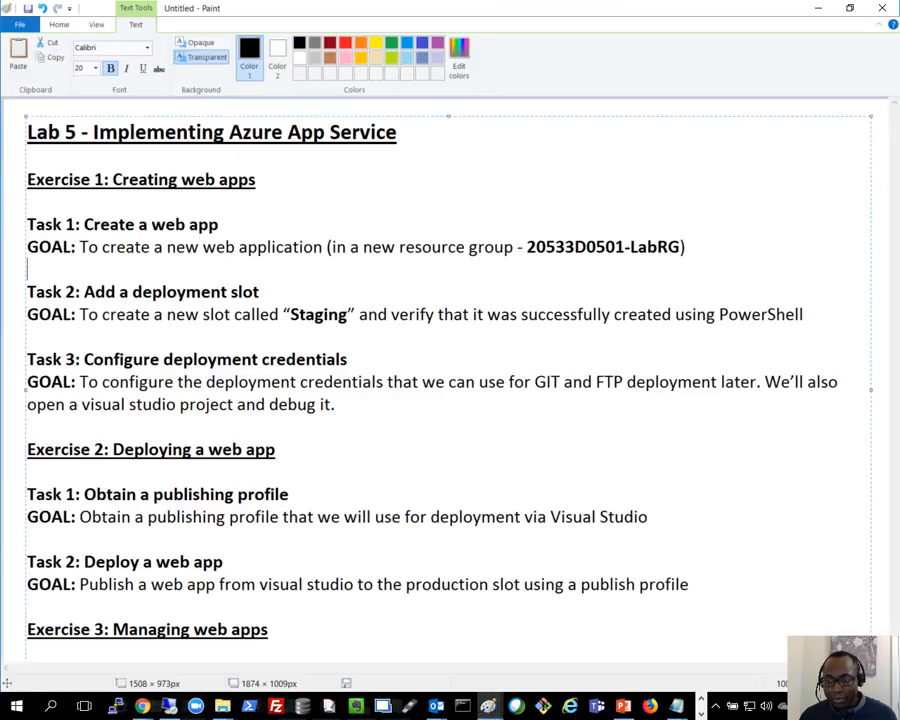
# - Highlight GIT and FTP in the Task 3 goal, then minimize Paint and PowerShell
pyautogui.click(280, 530)
pyautogui.press('Down')
pyautogui.press('Down')
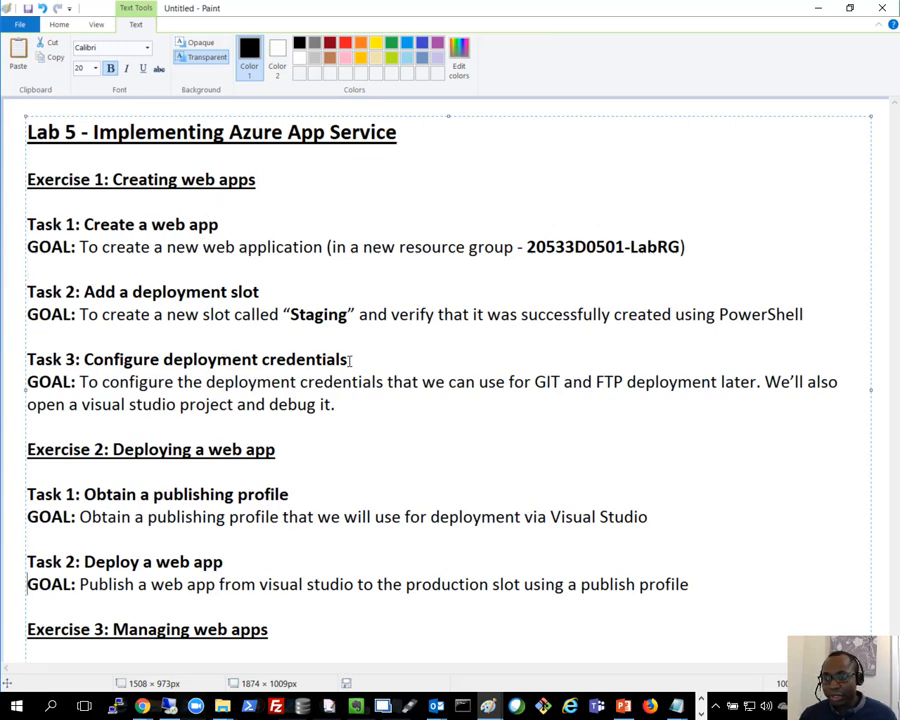
pyautogui.click(537, 381)
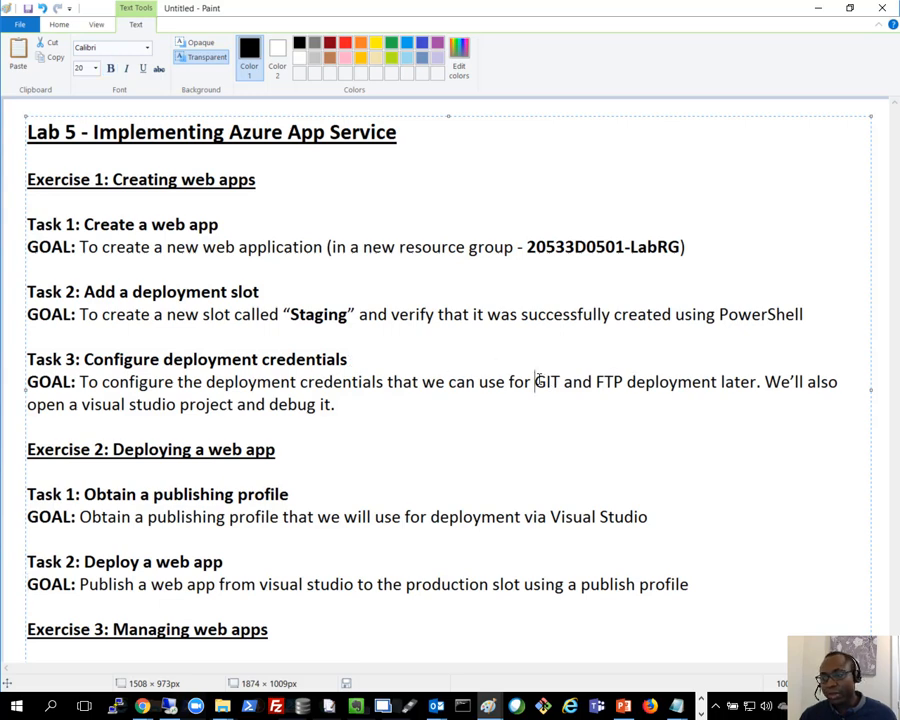
pyautogui.moveTo(537, 381); pyautogui.dragTo(628, 377)
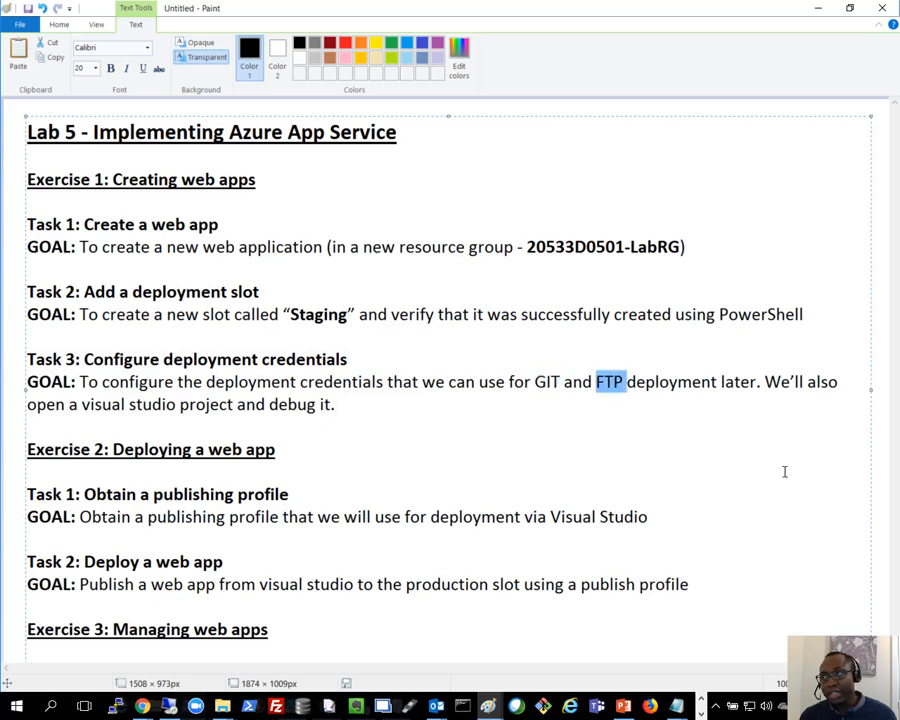
pyautogui.click(820, 12)
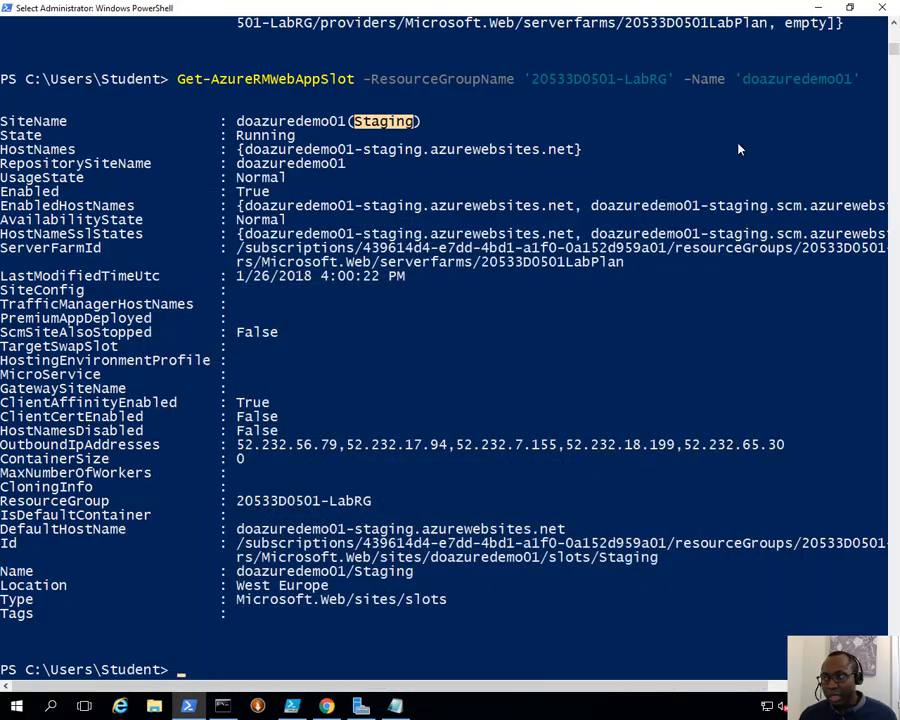
pyautogui.click(818, 7)
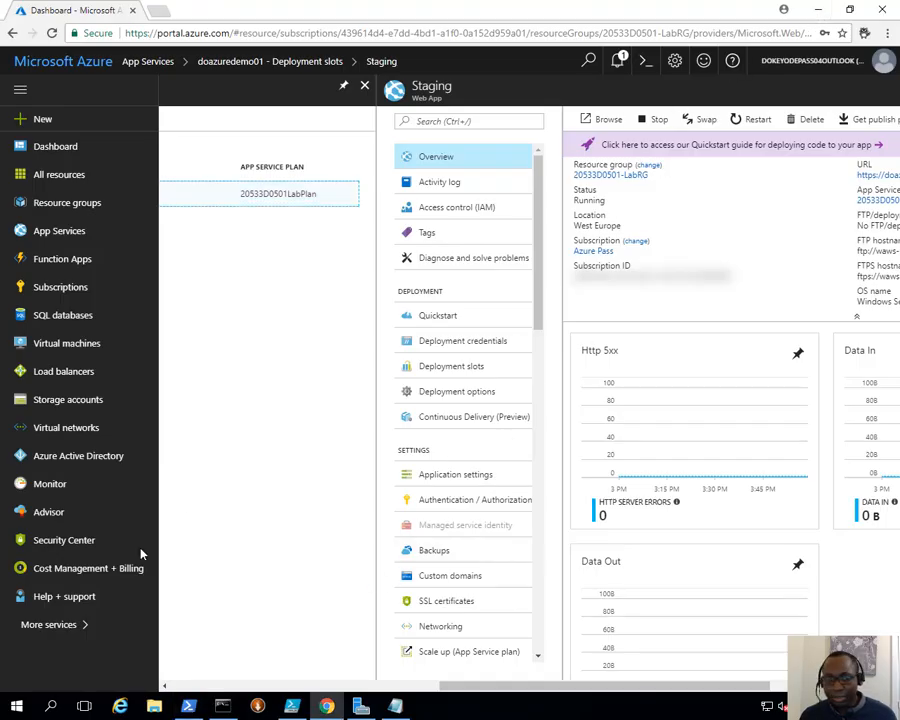
# - Open the Deployment credentials page of doazuredemo01 under App Services
pyautogui.click(503, 370)
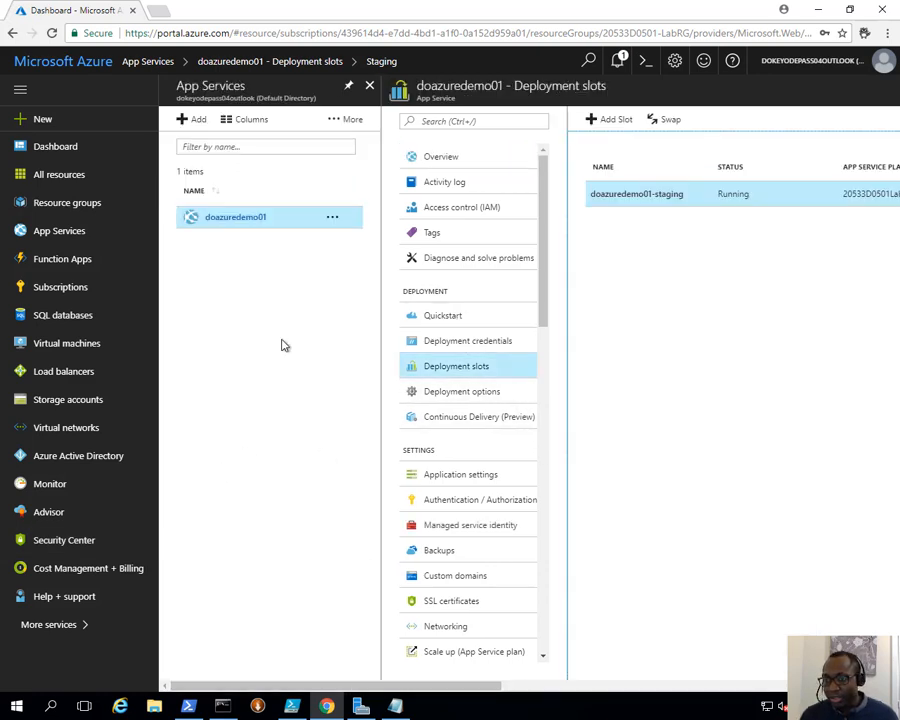
pyautogui.click(262, 219)
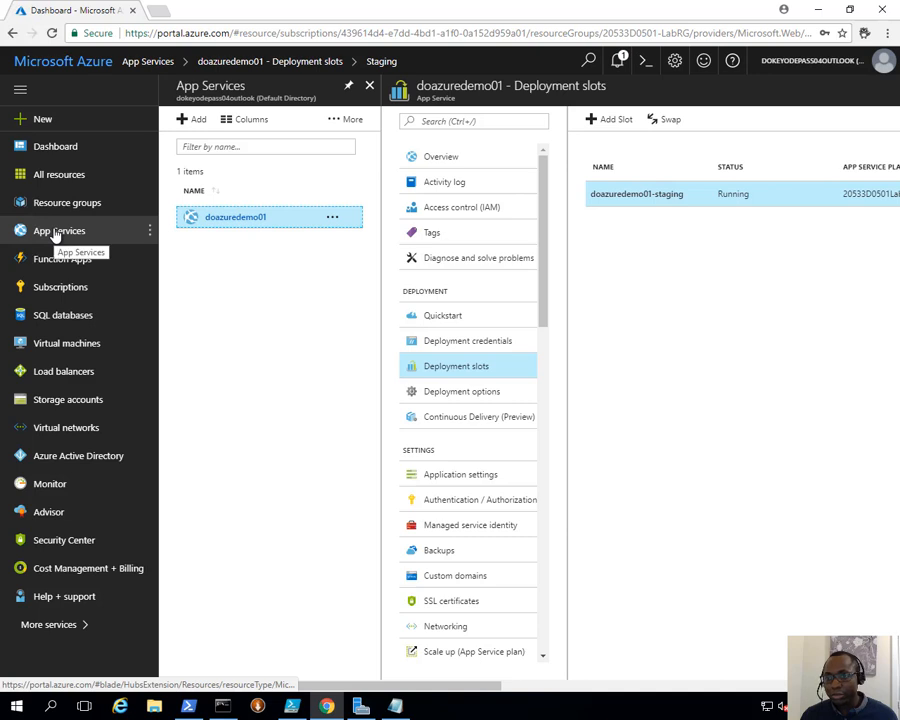
pyautogui.click(55, 231)
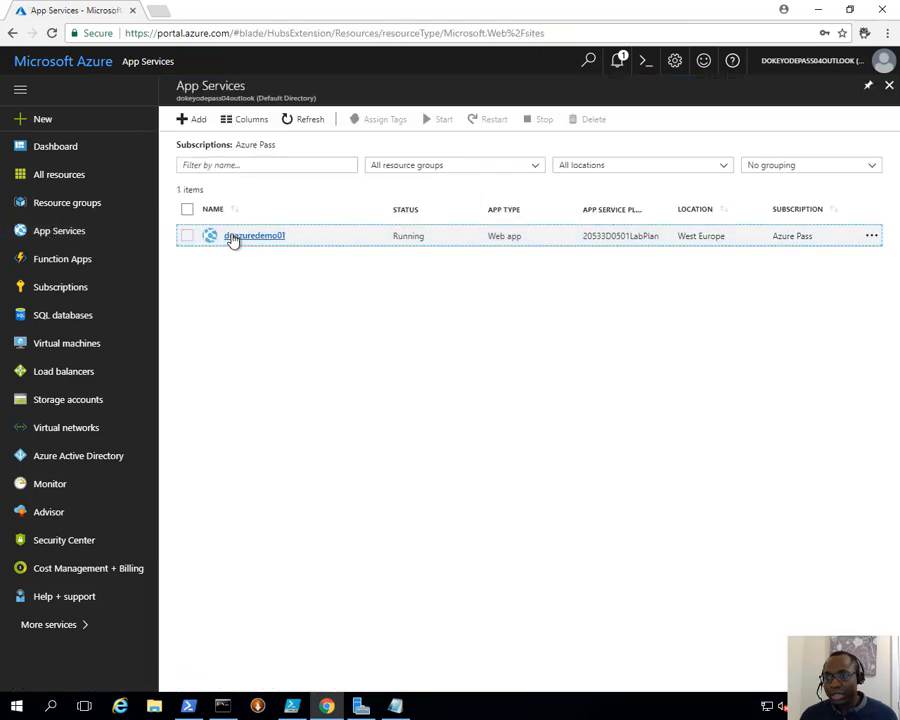
pyautogui.click(232, 238)
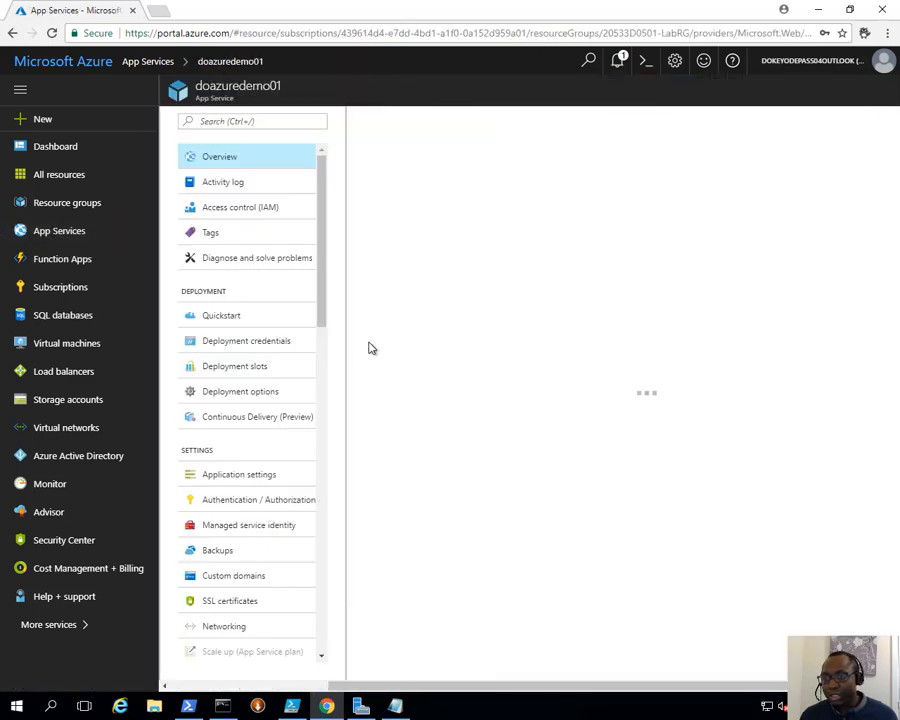
pyautogui.click(262, 345)
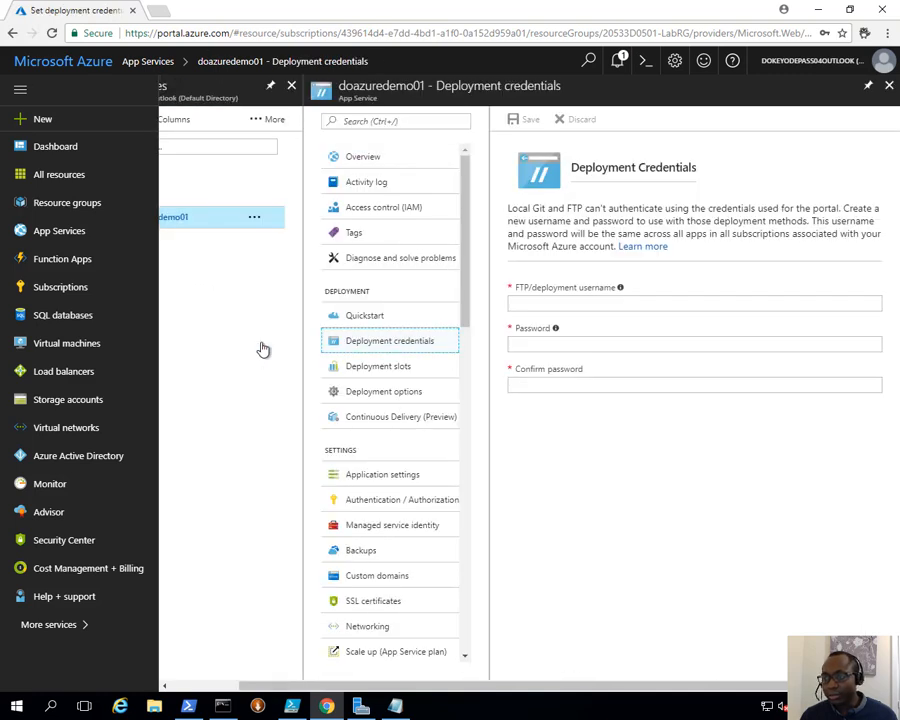
# - Set the FTP/deployment username to doazuredemo01, replacing the typed doadmin
pyautogui.click(570, 302)
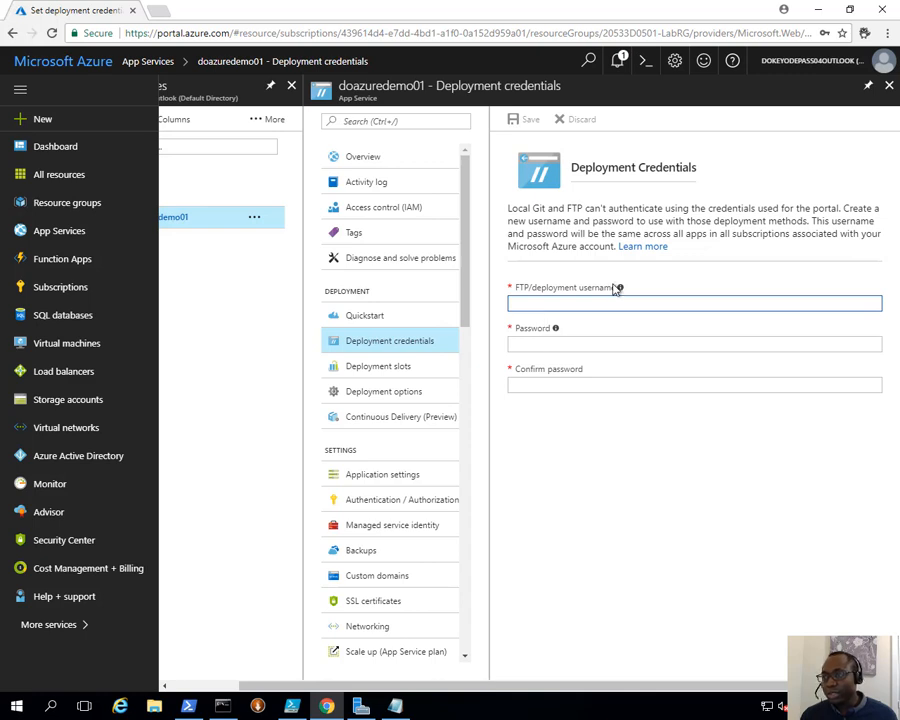
pyautogui.moveTo(620, 289)
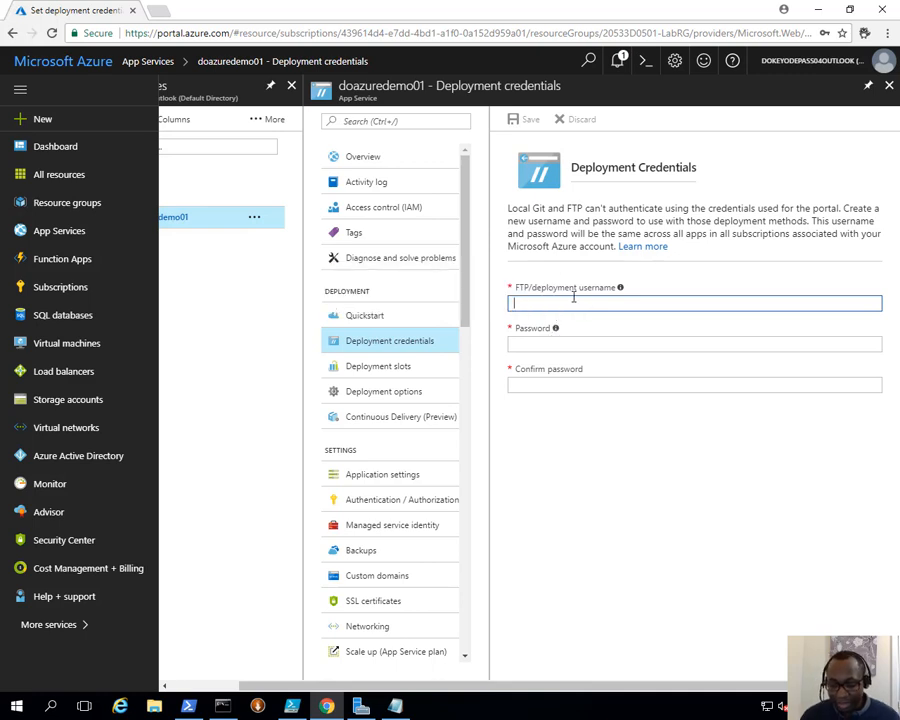
pyautogui.write('doadmin')
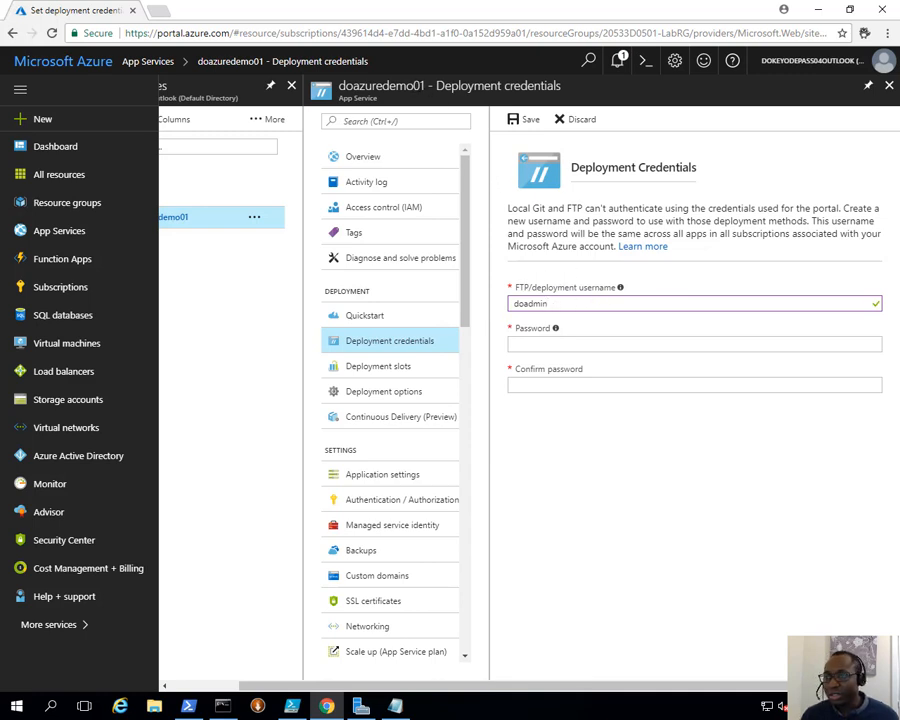
pyautogui.moveTo(425, 86); pyautogui.dragTo(338, 86)
pyautogui.hotkey('ctrl', 'c')
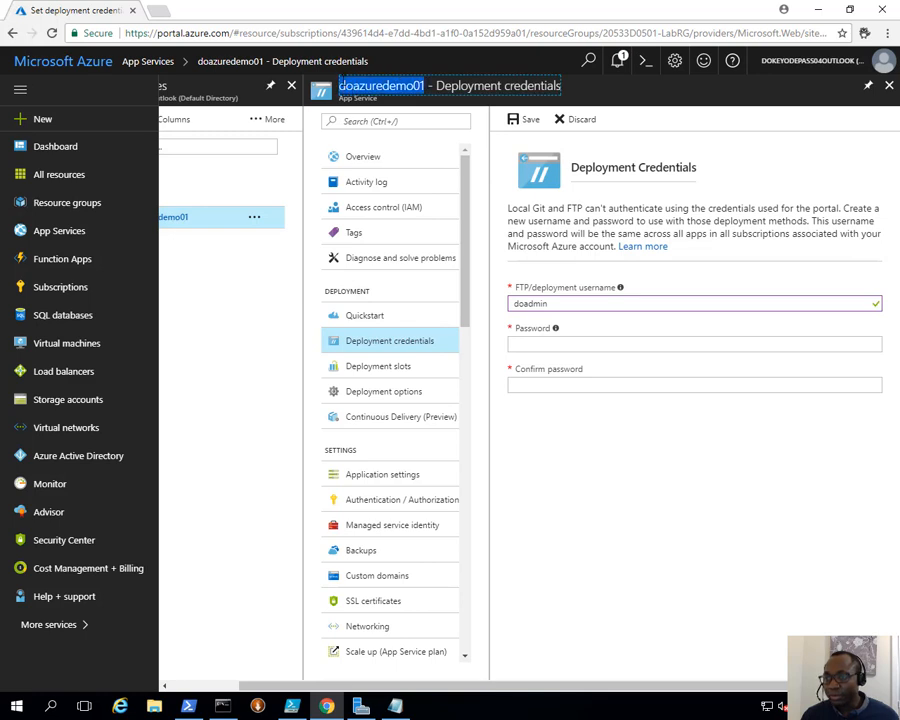
pyautogui.moveTo(572, 300); pyautogui.dragTo(480, 306)
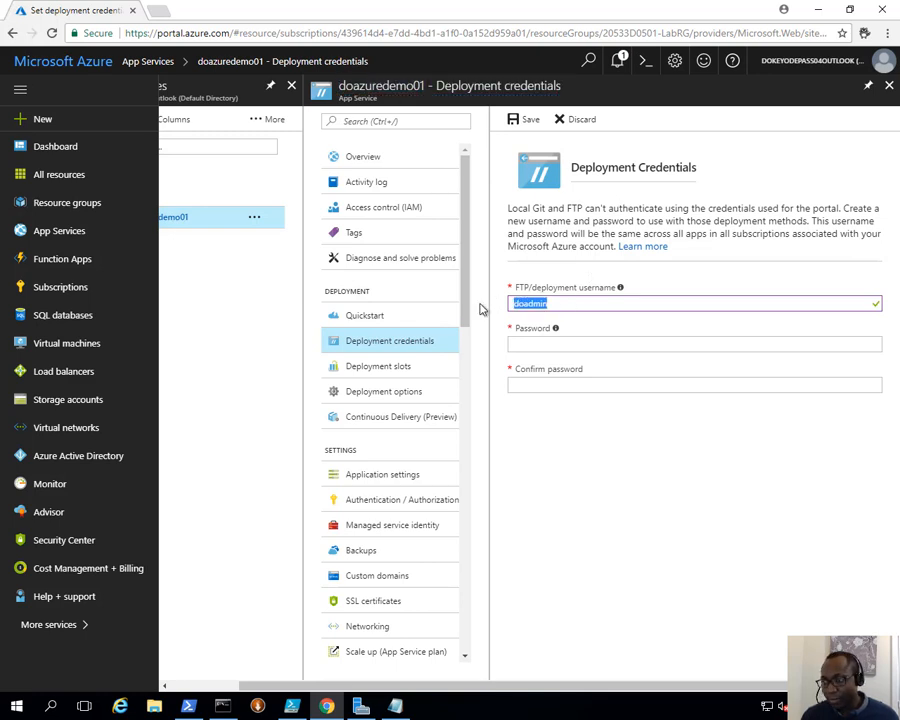
pyautogui.hotkey('ctrl', 'v')
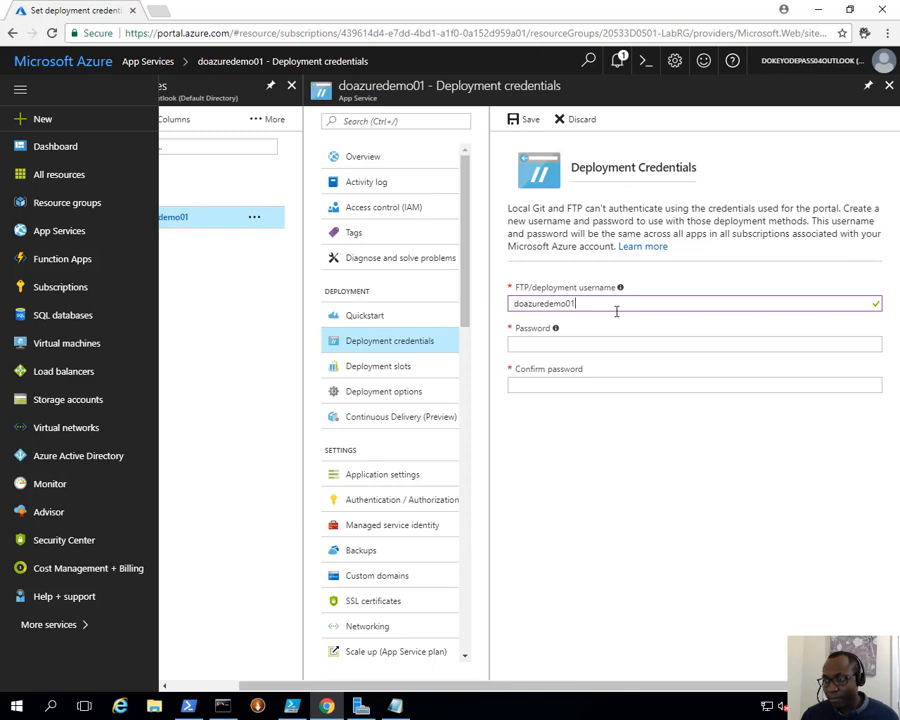
# - Enter and confirm a new deployment password, then save the credentials
pyautogui.click(576, 344)
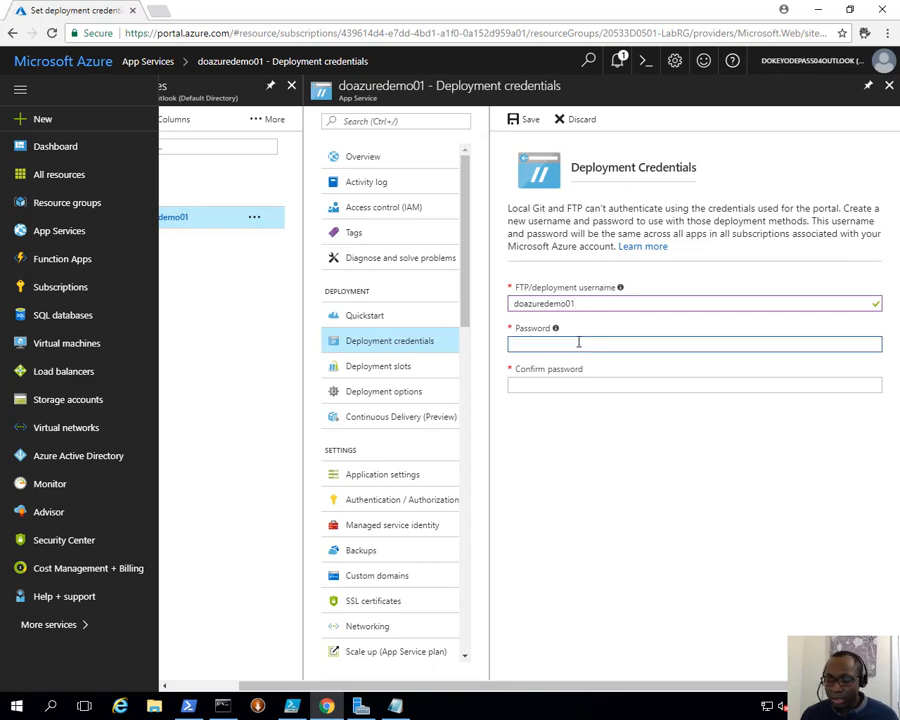
pyautogui.write('•••••••••')
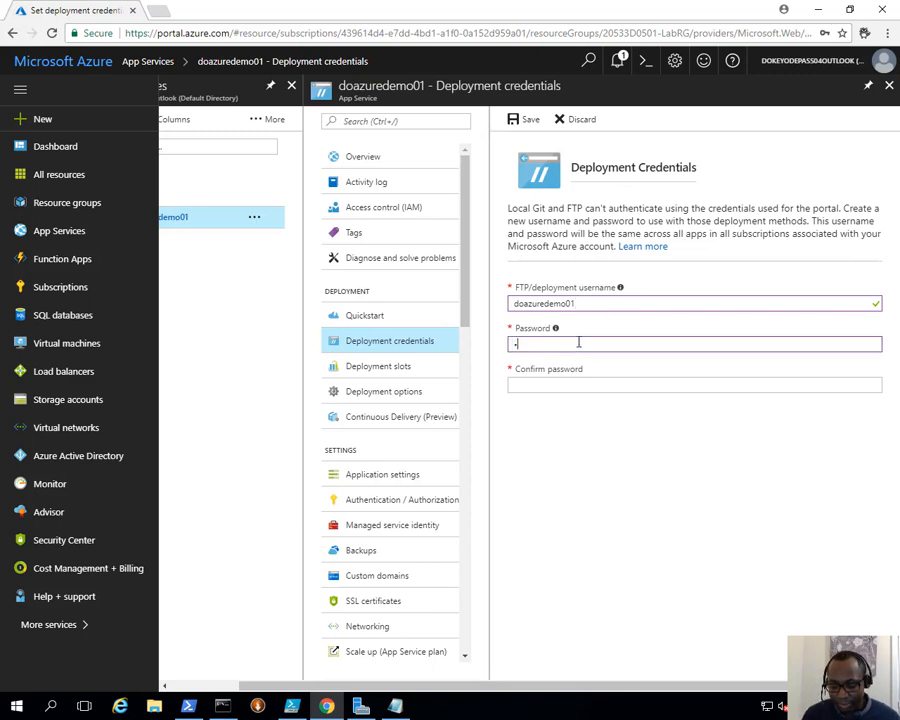
pyautogui.write('•••')
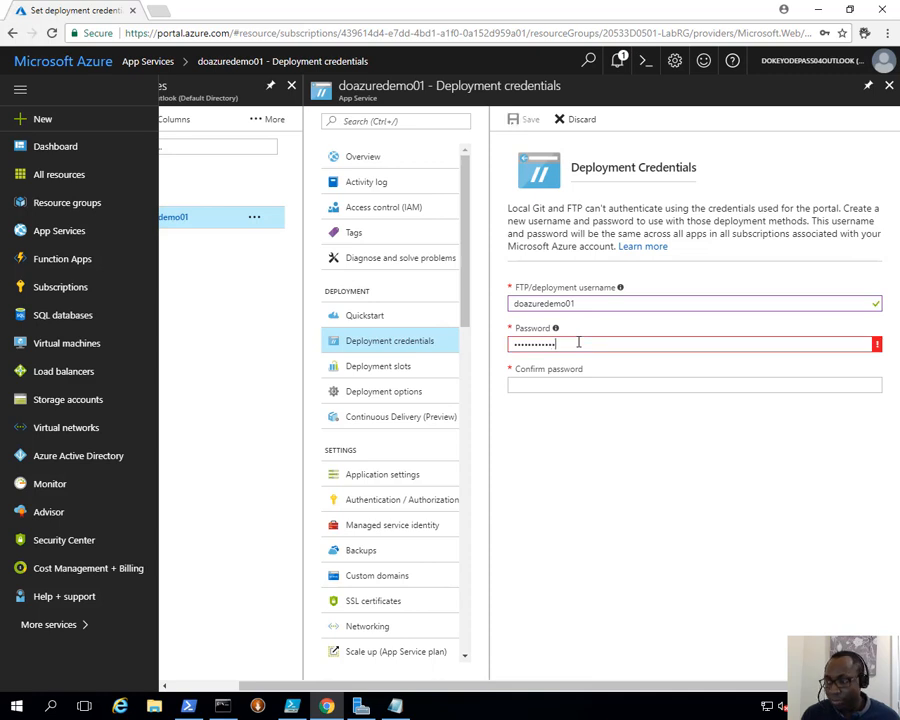
pyautogui.press('Tab')
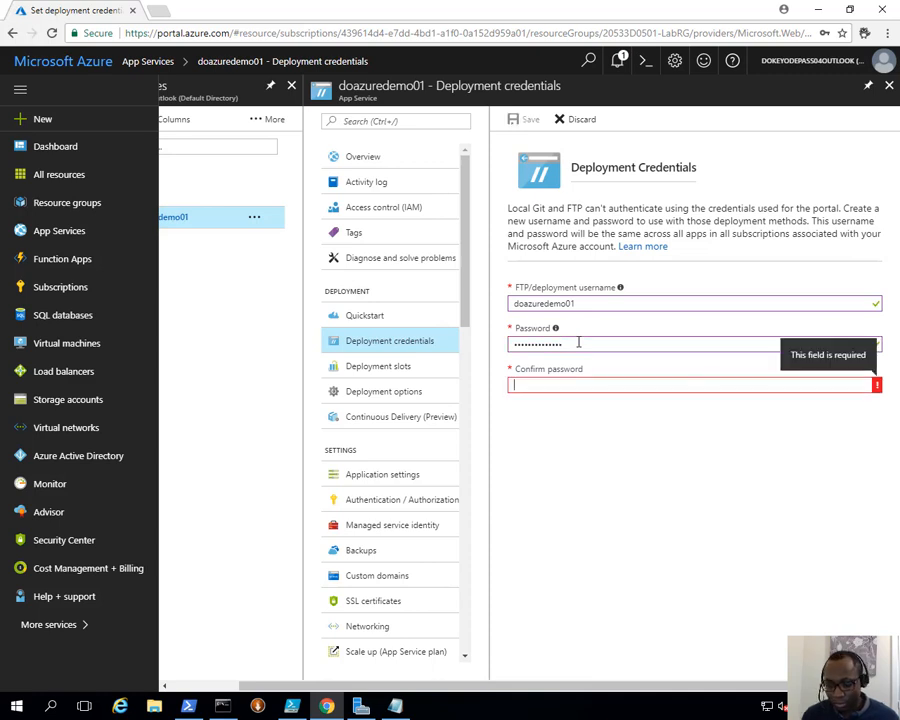
pyautogui.write('••••••••••••')
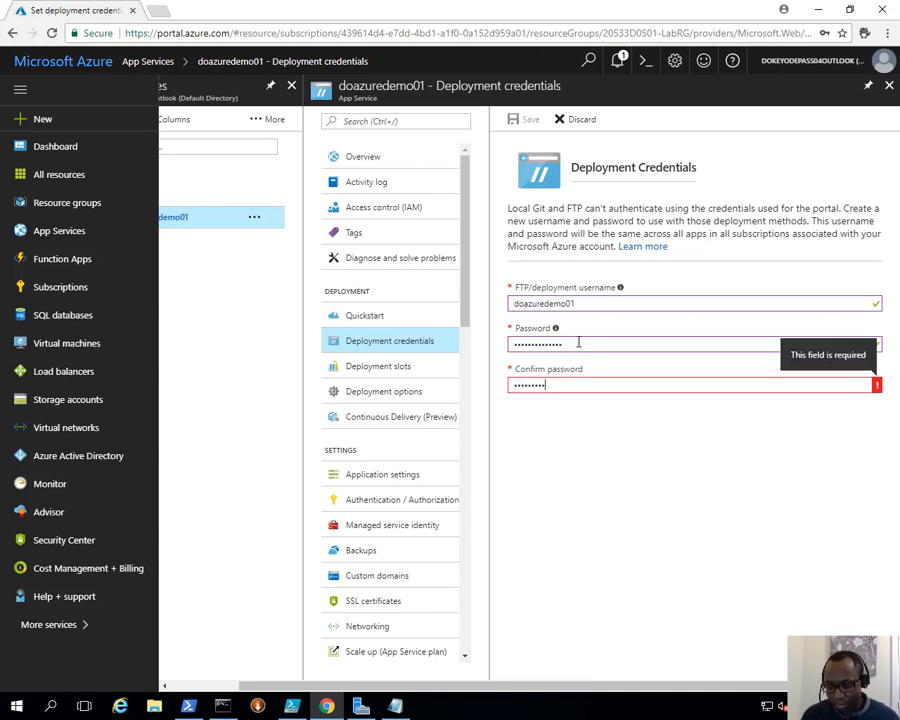
pyautogui.write('•')
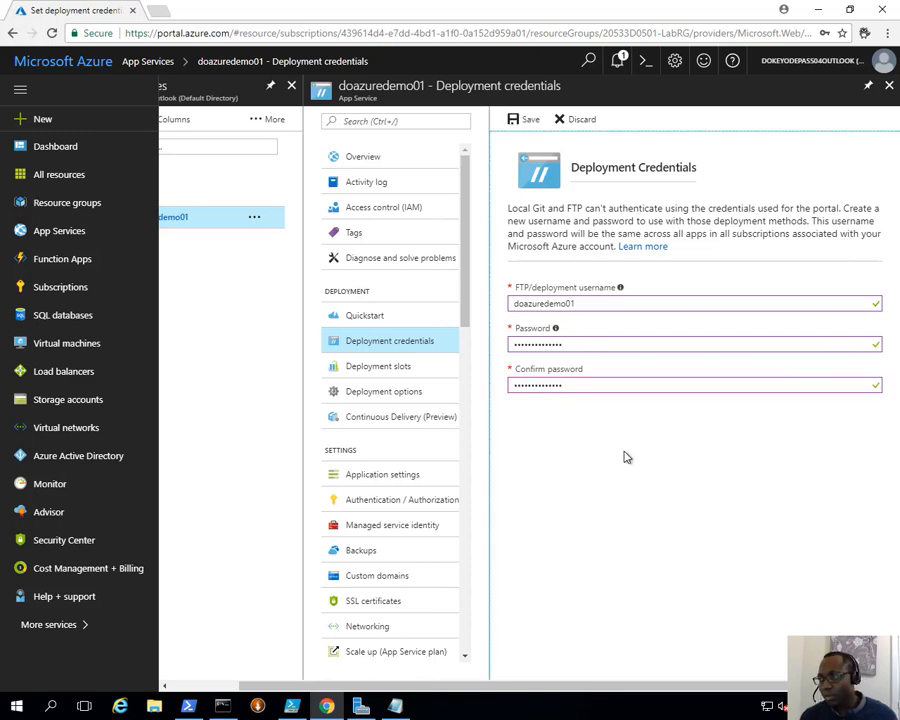
pyautogui.click(524, 120)
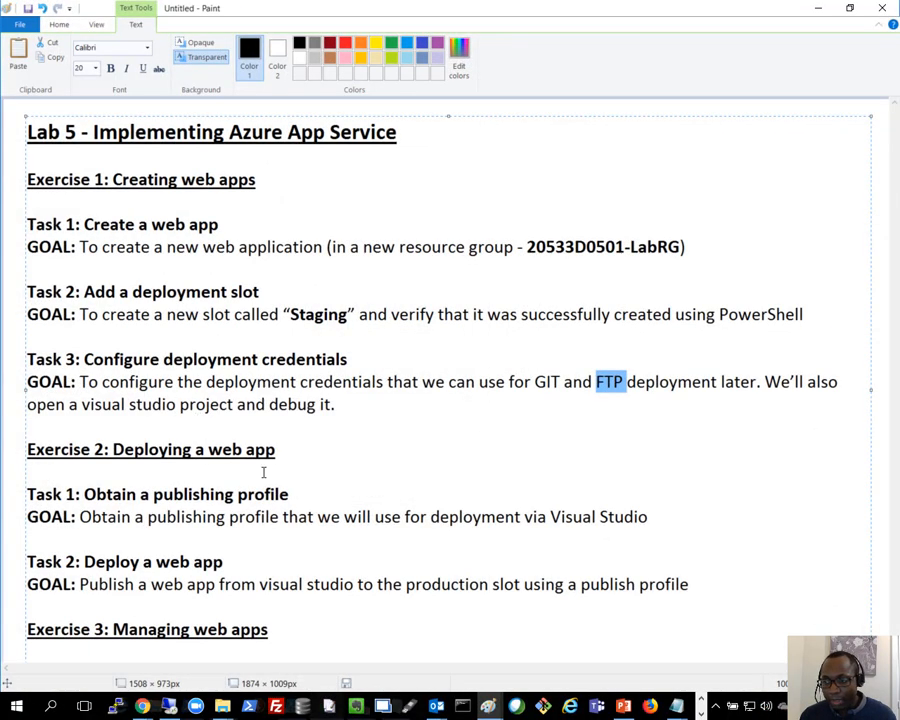
pyautogui.click(136, 494)
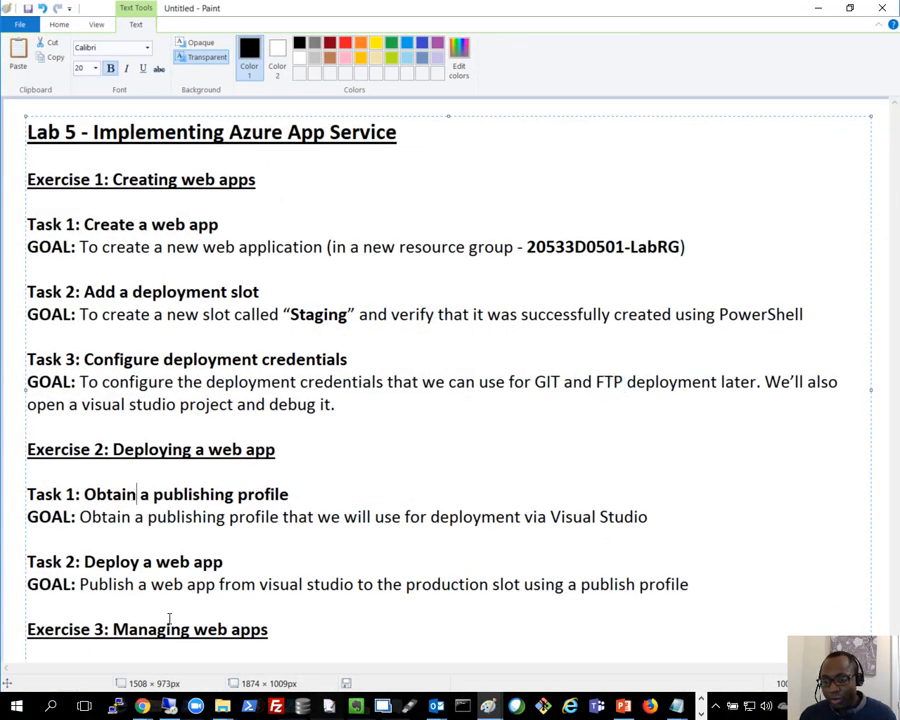
pyautogui.moveTo(115, 452); pyautogui.dragTo(310, 458)
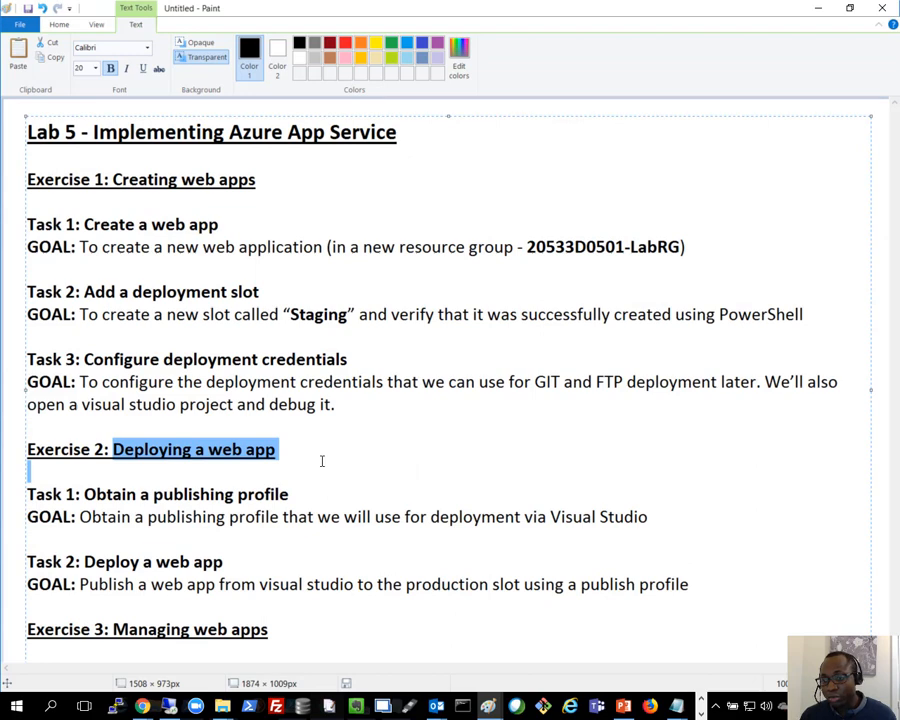
pyautogui.click(318, 495)
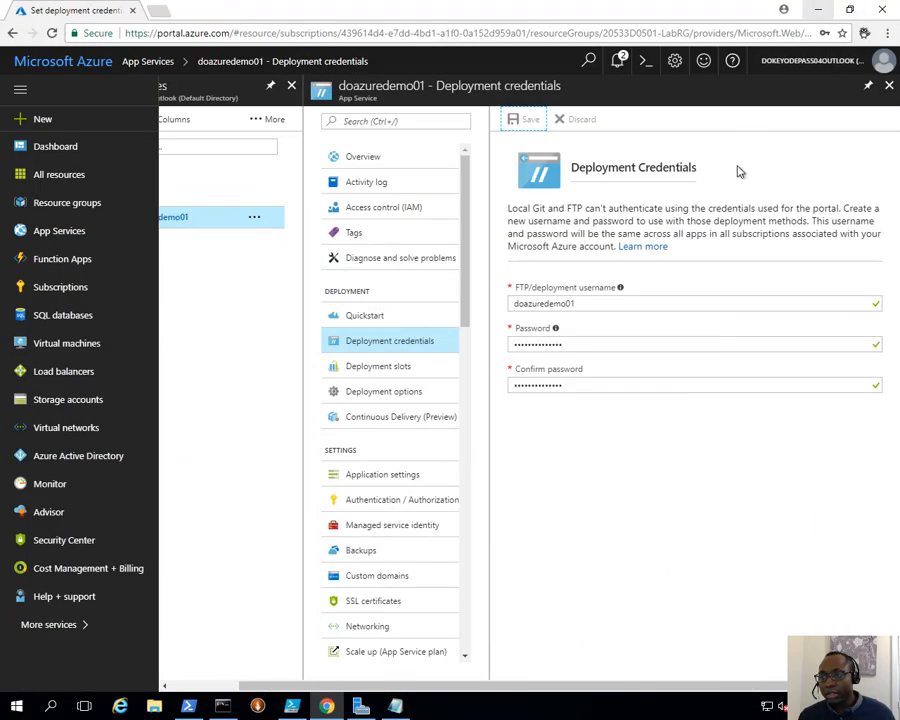
# - Get doazuredemo01.PublishSettings from the Overview page and confirm it in Downloads, then minimize Explorer
pyautogui.click(388, 164)
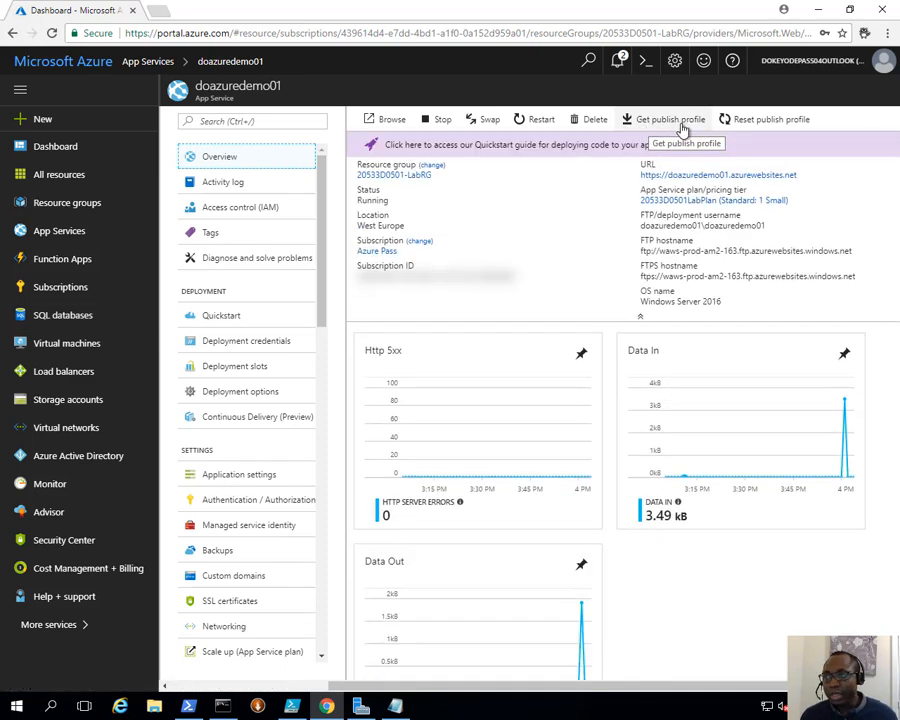
pyautogui.click(680, 127)
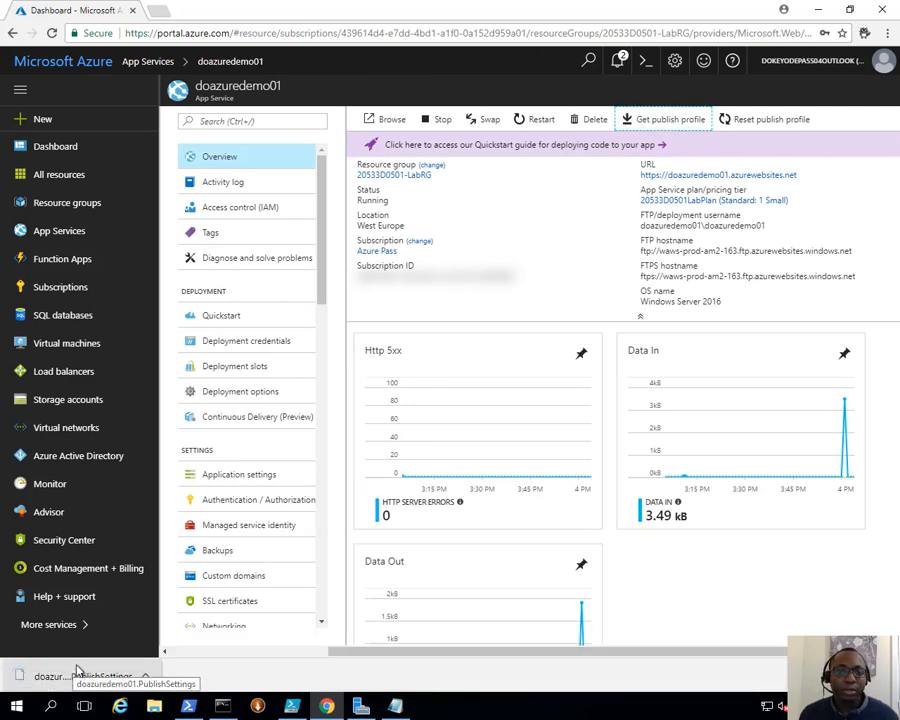
pyautogui.click(145, 676)
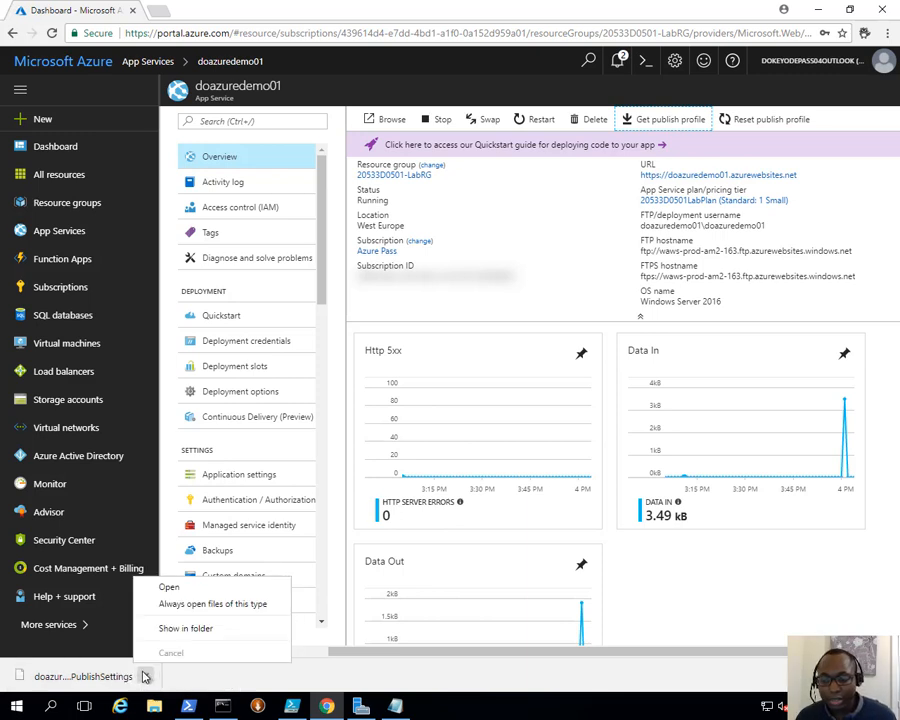
pyautogui.click(183, 628)
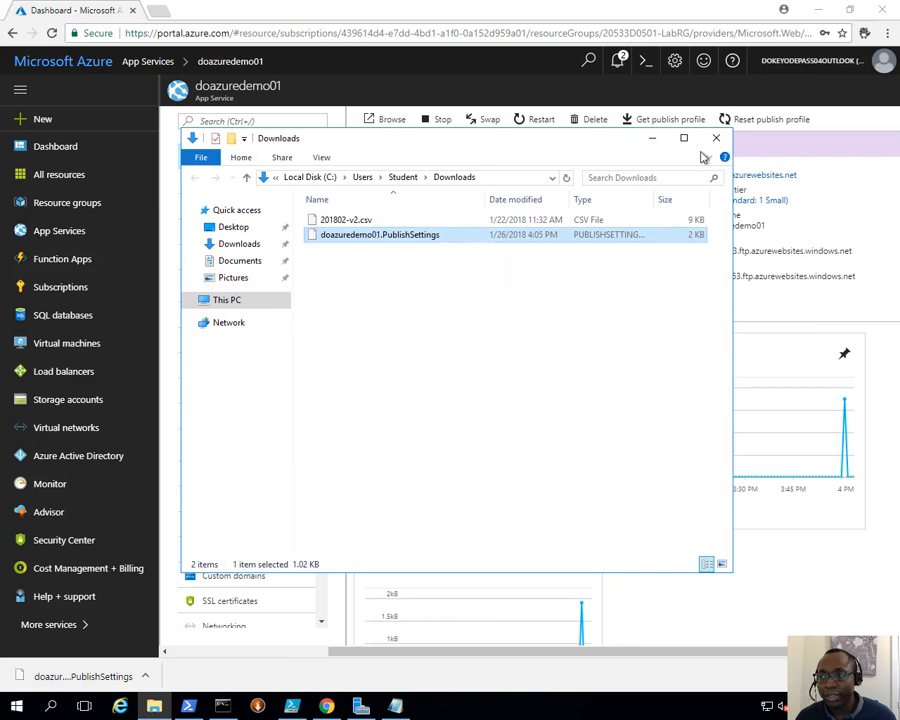
pyautogui.click(652, 137)
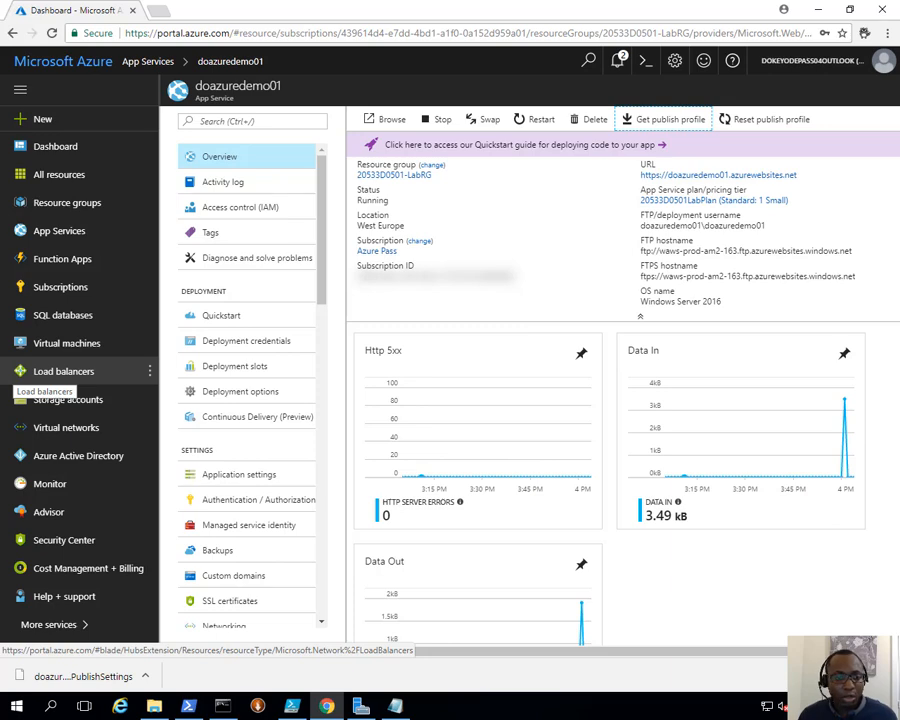
# - Show the desktop from the taskbar and start the Visual Studio 2017 shortcut
pyautogui.rightClick(470, 706)
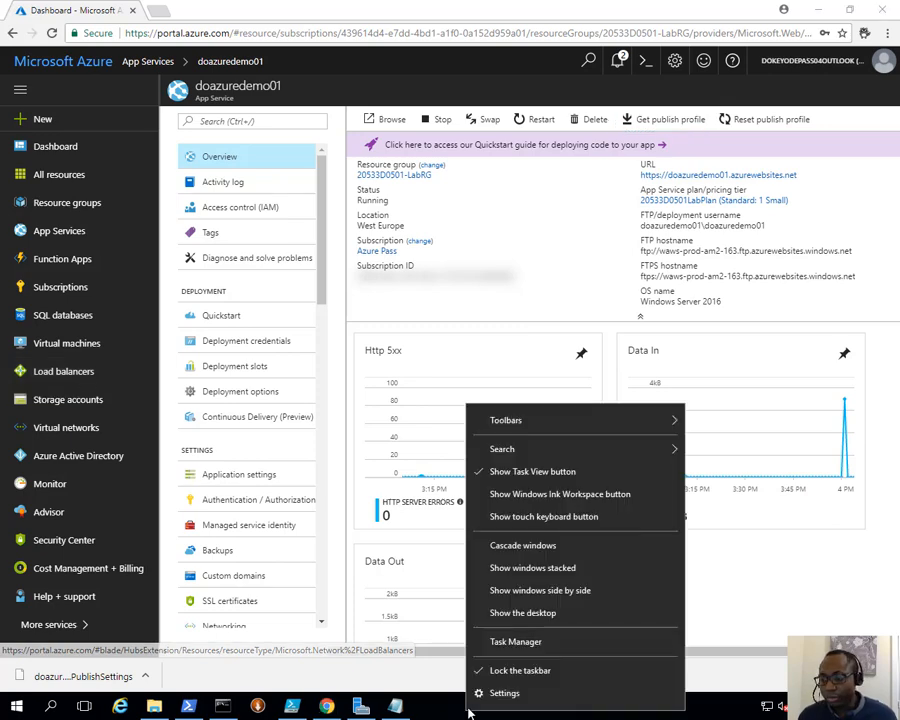
pyautogui.click(516, 620)
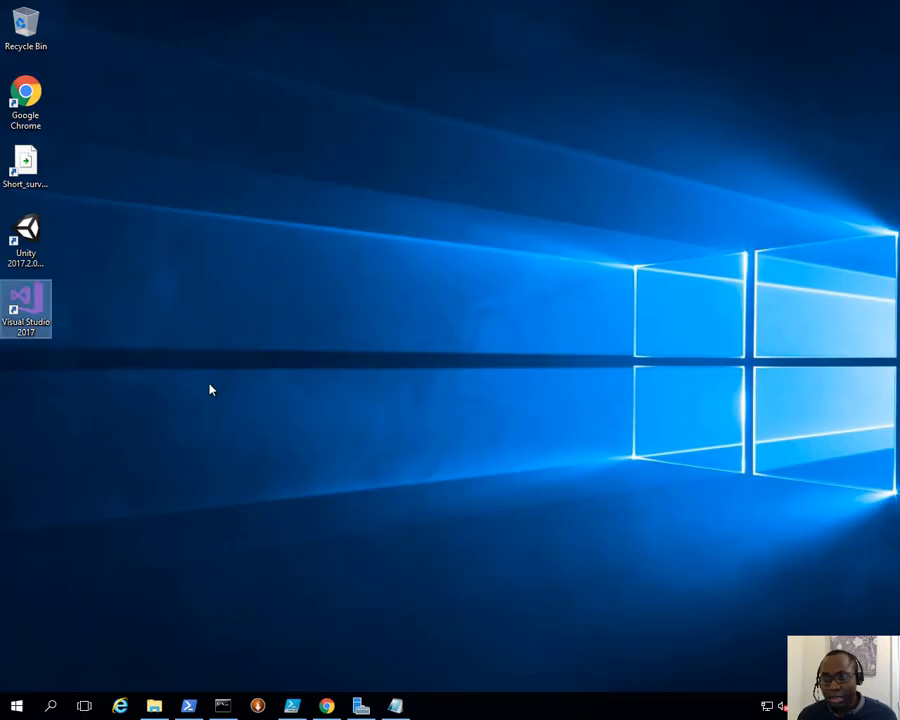
pyautogui.doubleClick(27, 305)
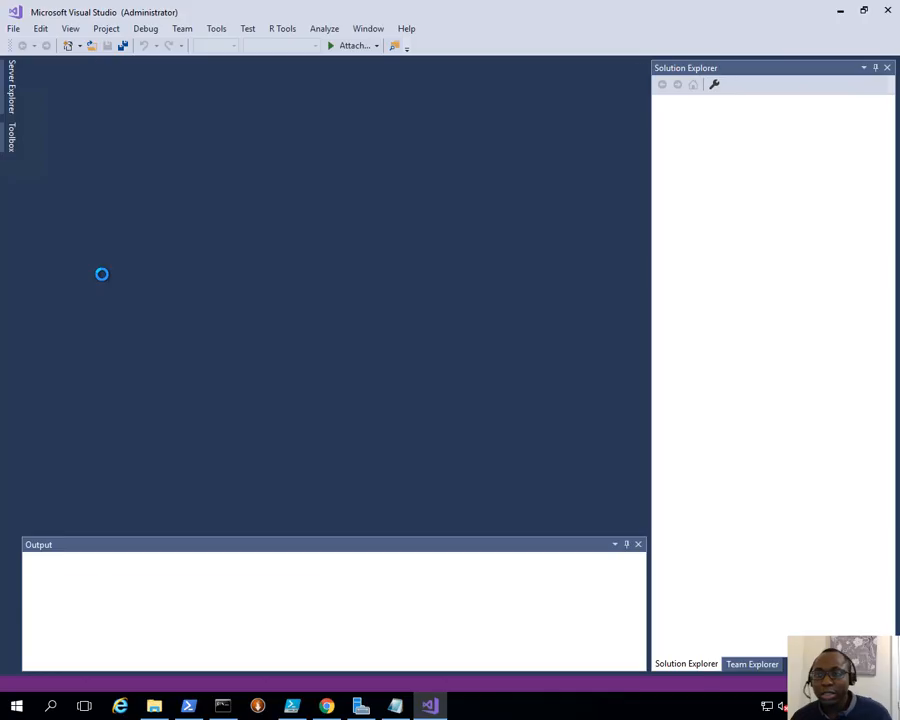
# - Open E:\LabFiles\Lab05\Starter\AdatumWebsite\AdatumWebsite.sln through File > Open > Project/Solution
pyautogui.click(15, 28)
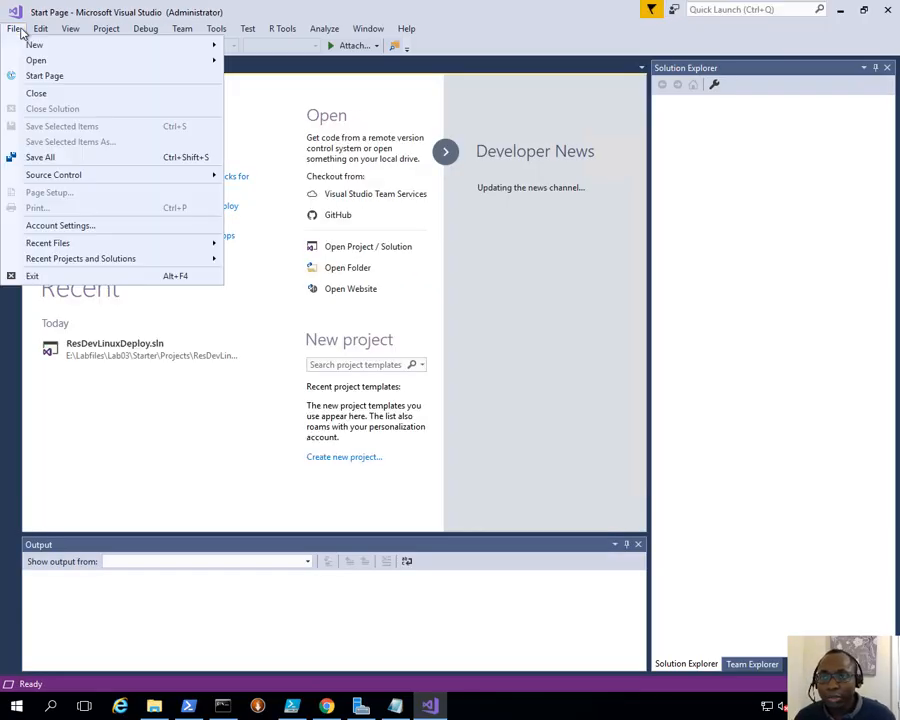
pyautogui.moveTo(32, 61)
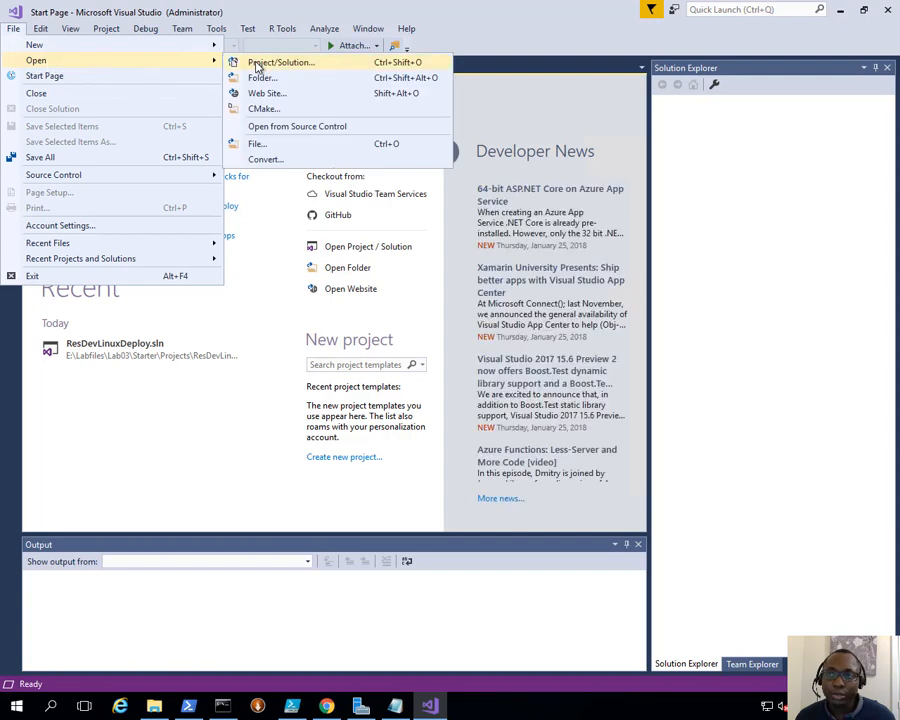
pyautogui.click(256, 63)
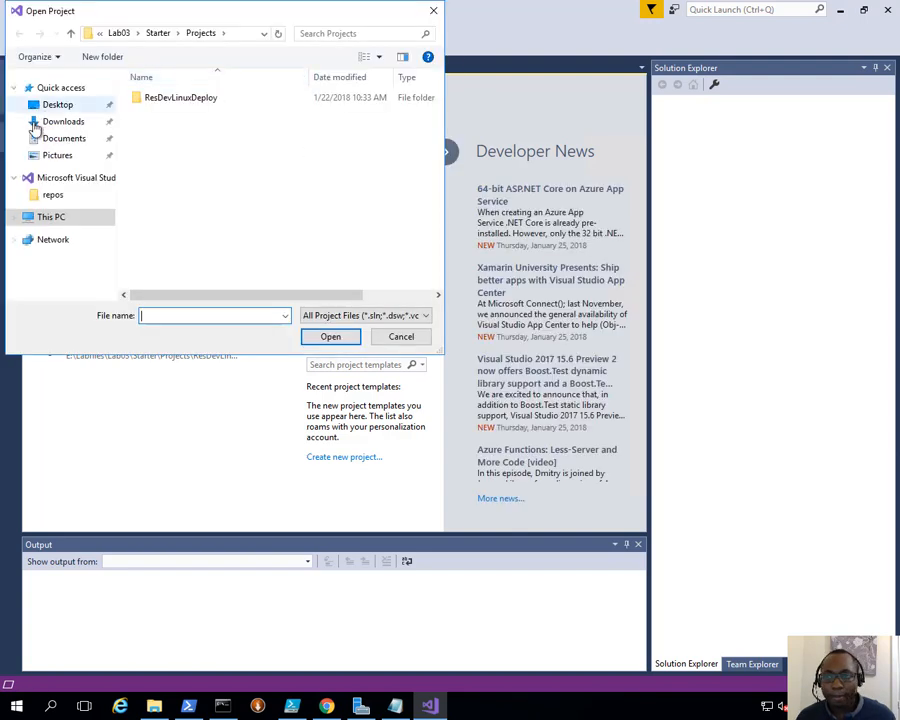
pyautogui.click(54, 218)
pyautogui.scroll(-5, 245, 285)
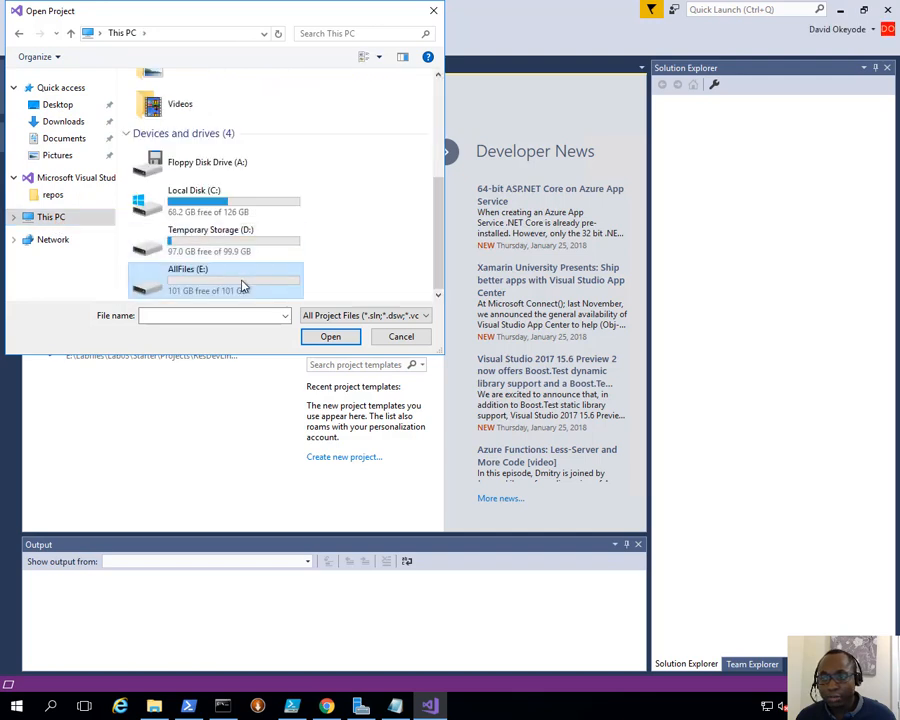
pyautogui.doubleClick(245, 285)
pyautogui.doubleClick(158, 145)
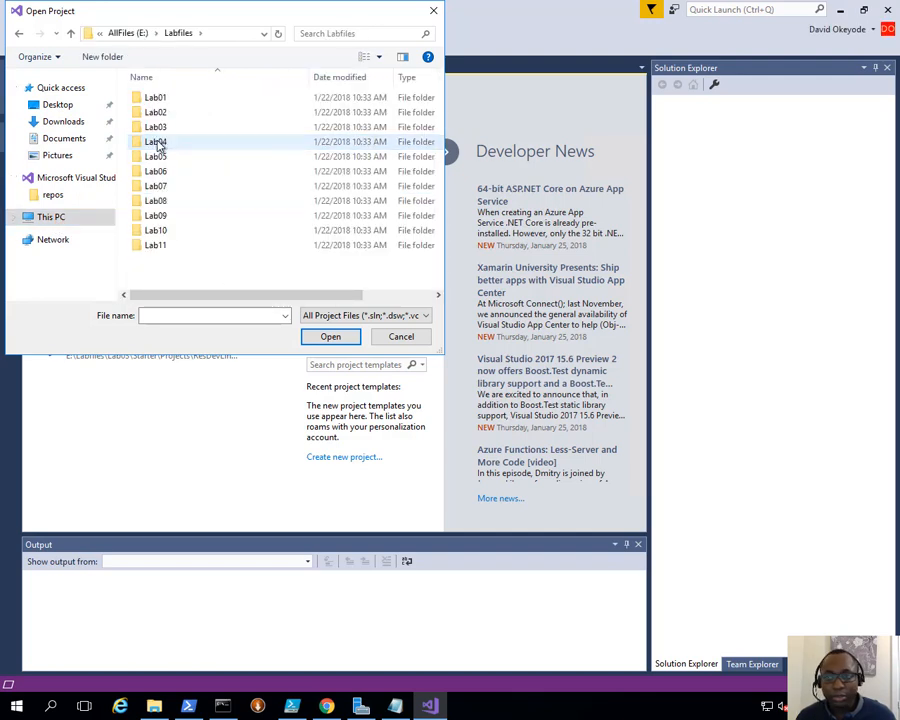
pyautogui.doubleClick(159, 151)
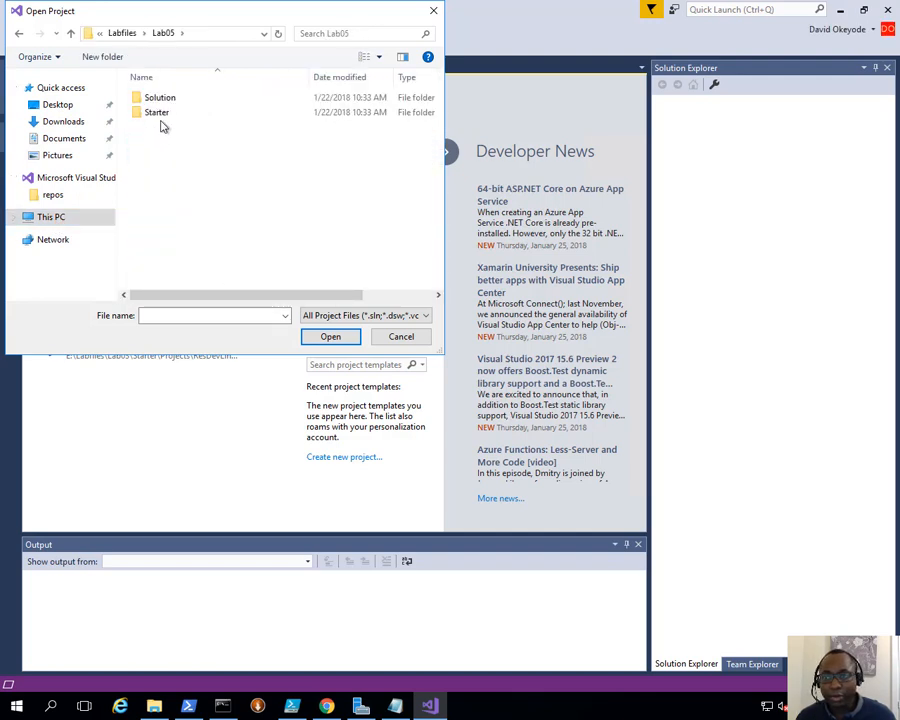
pyautogui.doubleClick(163, 114)
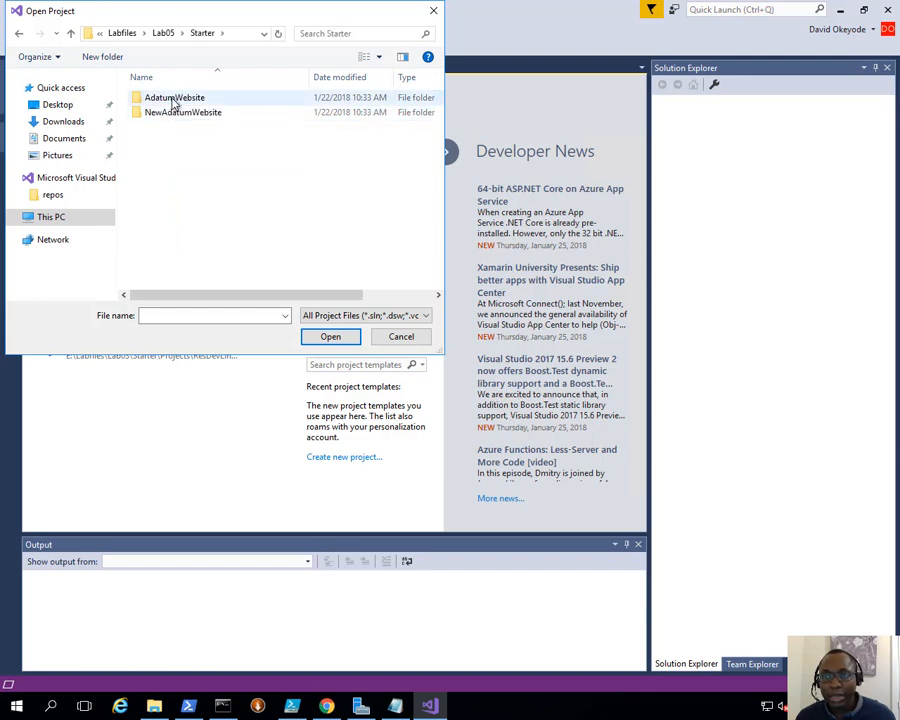
pyautogui.doubleClick(174, 100)
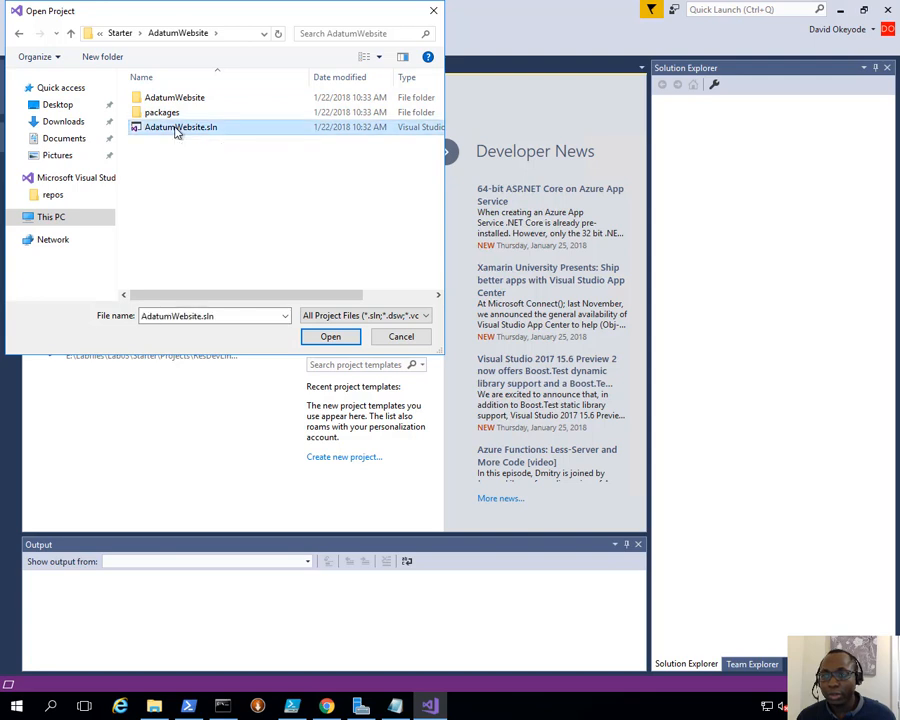
pyautogui.doubleClick(176, 132)
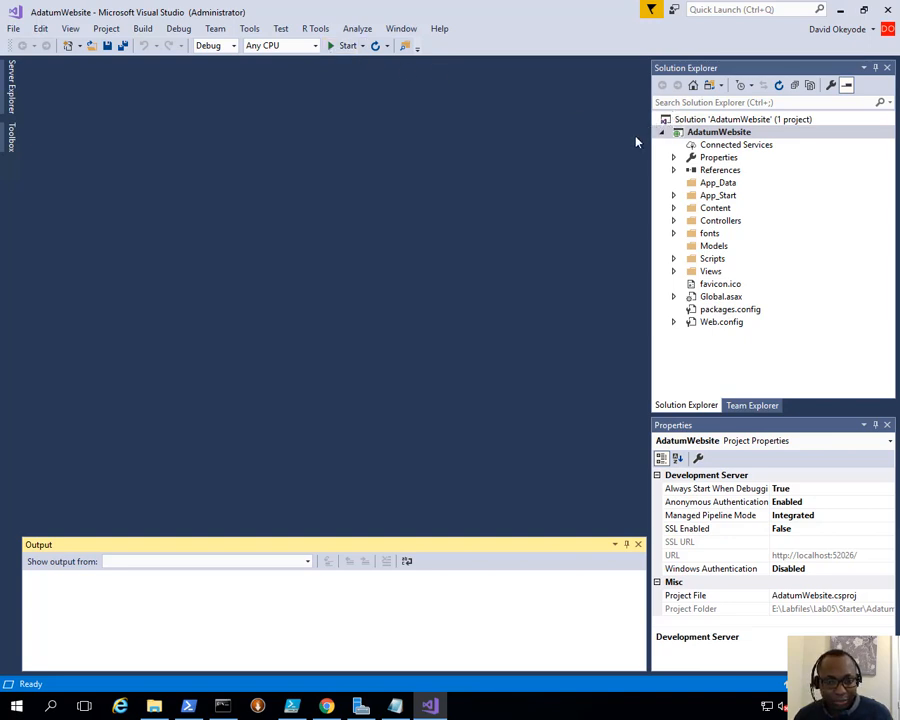
# - Start debugging AdatumWebsite, view its About Us and Contact pages locally, then switch to Chrome
pyautogui.click(180, 30)
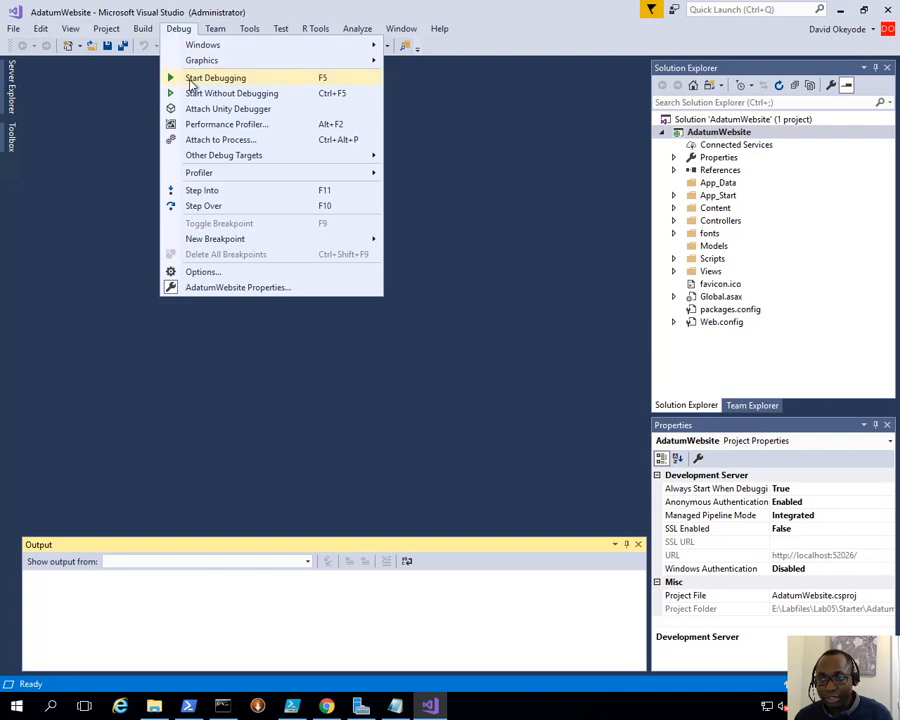
pyautogui.click(190, 82)
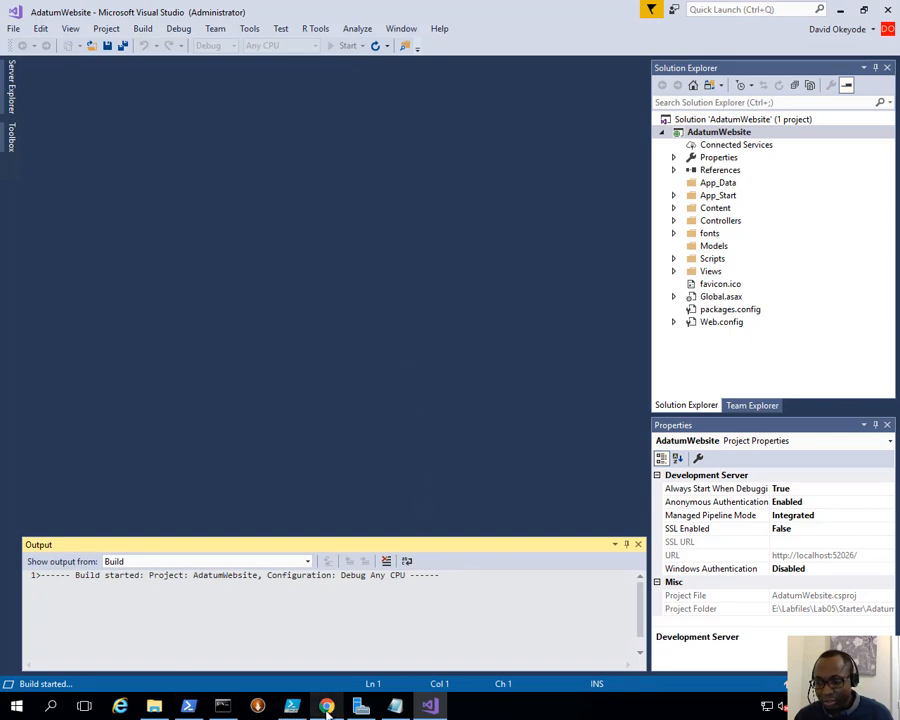
pyautogui.moveTo(326, 708)
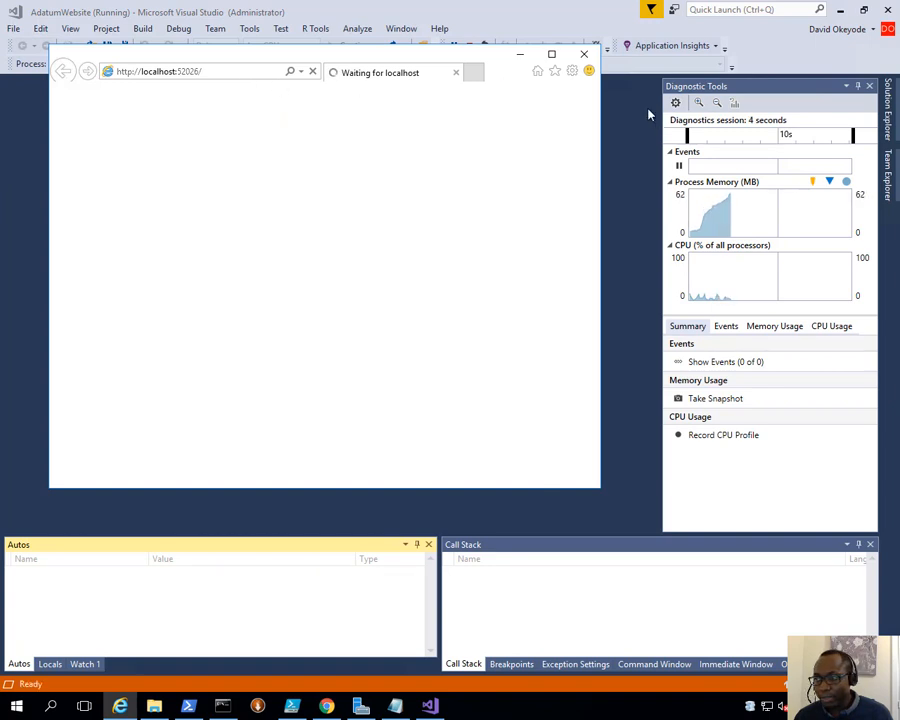
pyautogui.moveTo(450, 58); pyautogui.dragTo(462, 121)
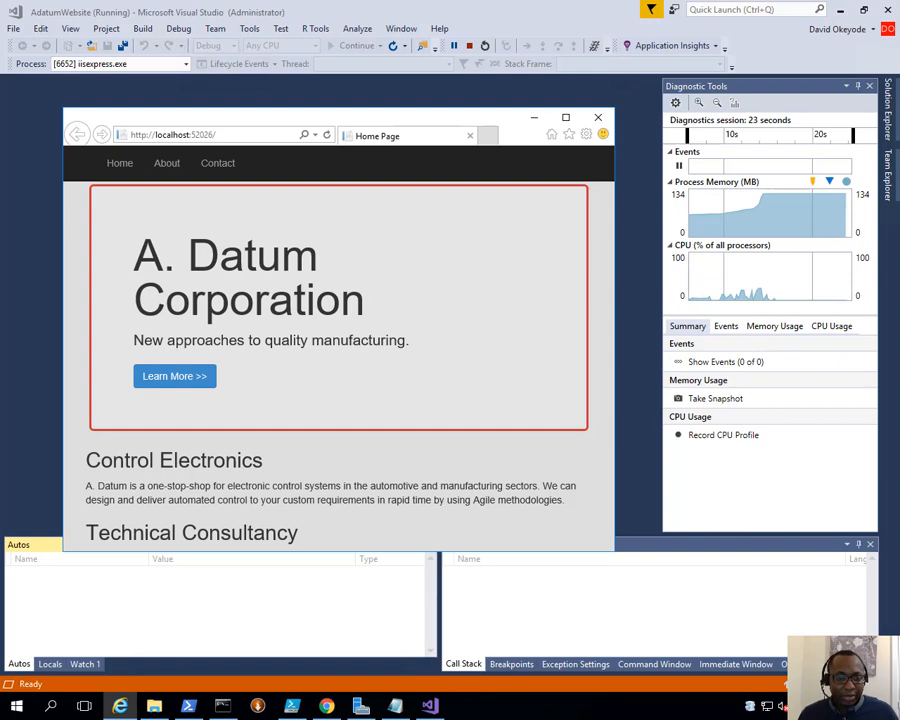
pyautogui.click(191, 386)
pyautogui.click(221, 167)
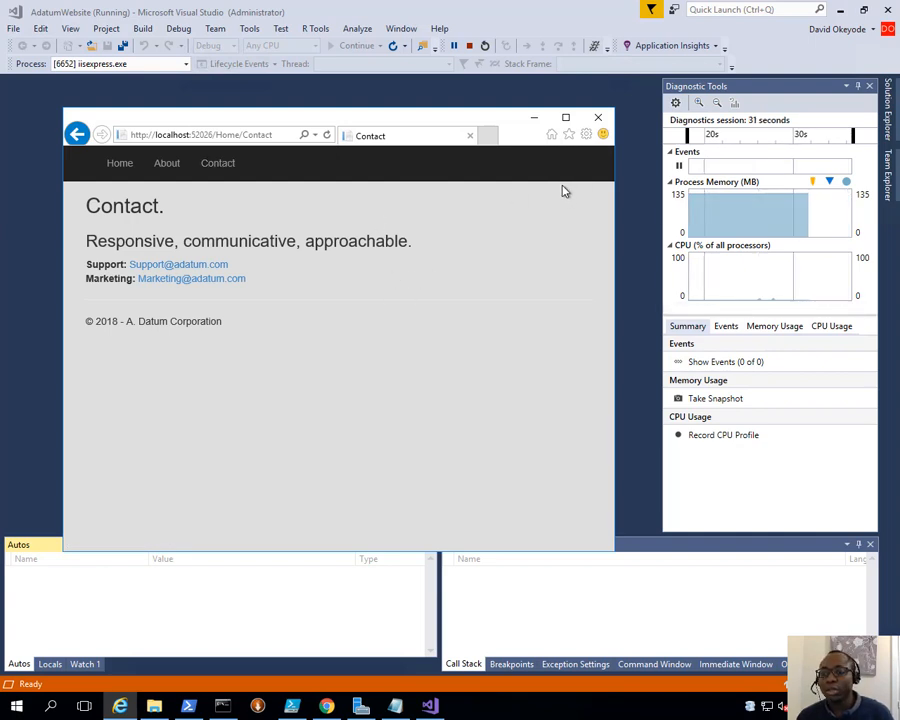
pyautogui.click(327, 706)
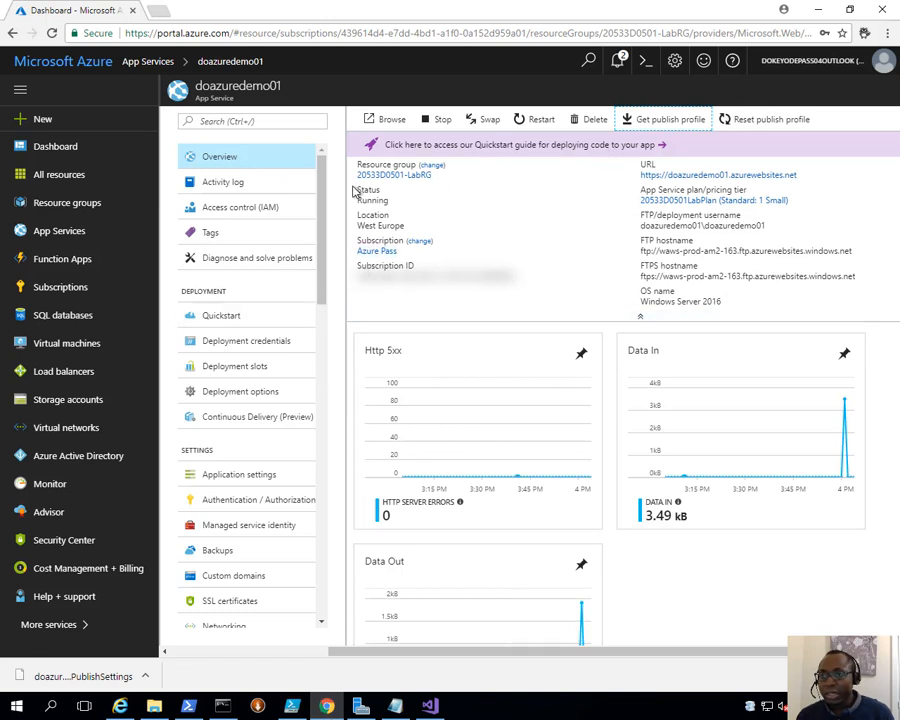
# - Open doazuredemo01.azurewebsites.net from its Overview URL, see the default page, then minimize Chrome
pyautogui.click(68, 234)
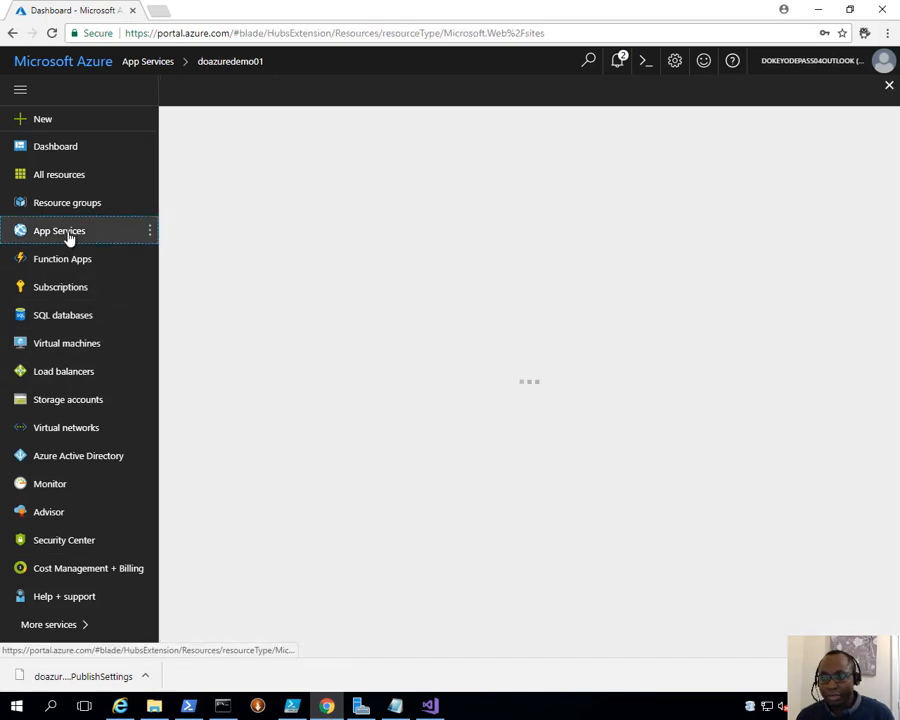
pyautogui.click(237, 238)
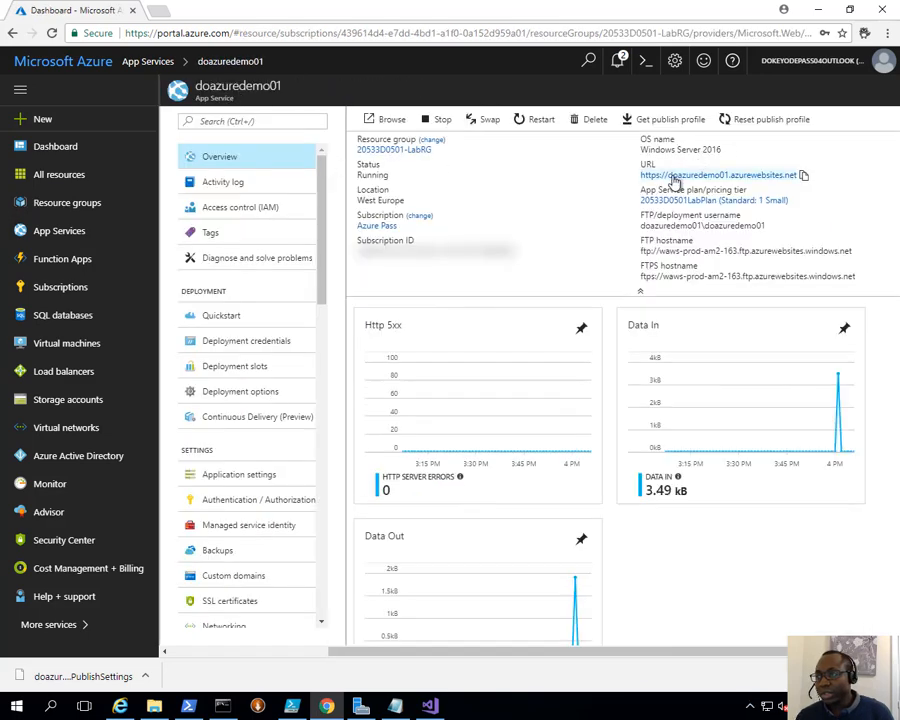
pyautogui.click(700, 194)
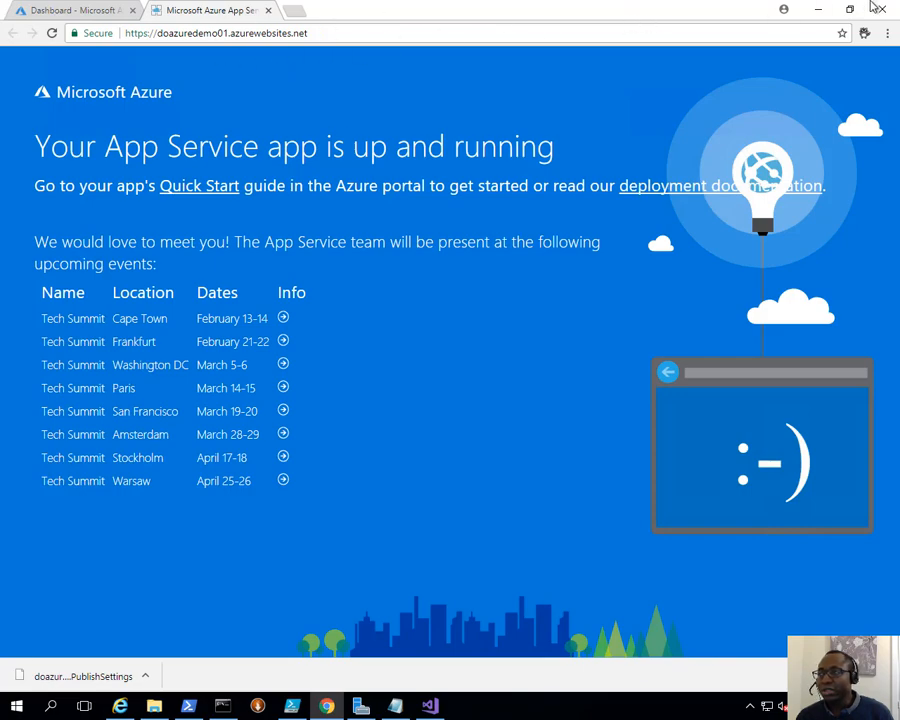
pyautogui.click(818, 10)
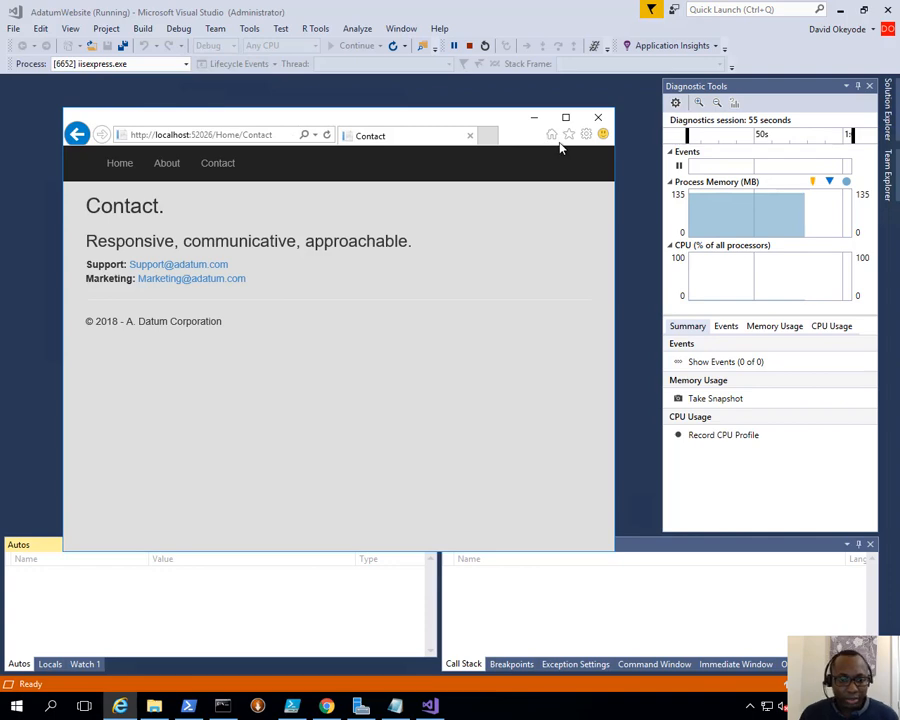
# - Stop debugging, open Publish for the AdatumWebsite project, and start a new publish profile
pyautogui.click(597, 119)
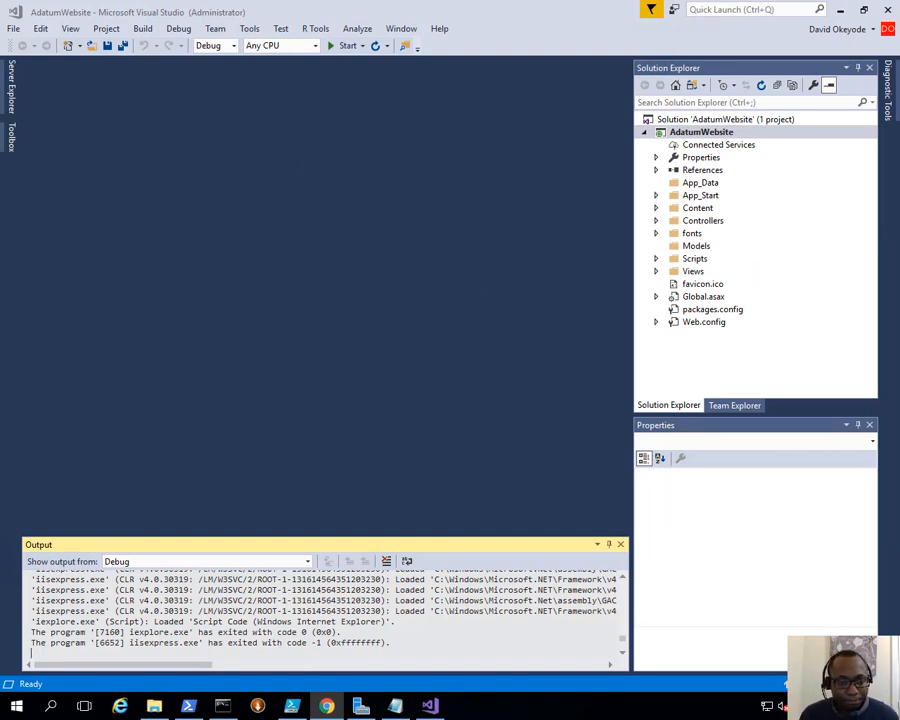
pyautogui.click(718, 133)
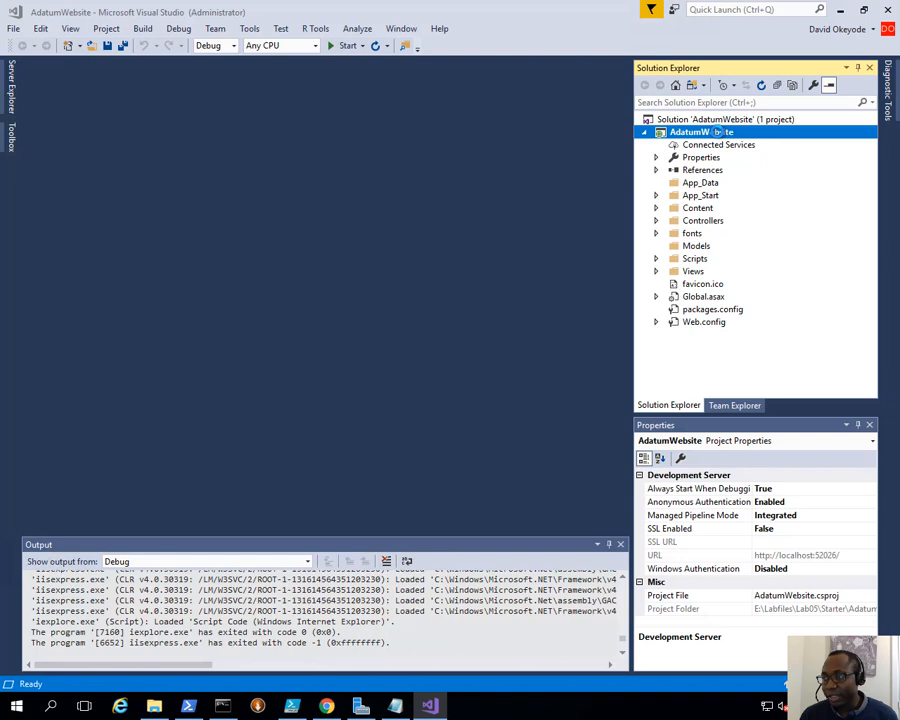
pyautogui.rightClick(718, 133)
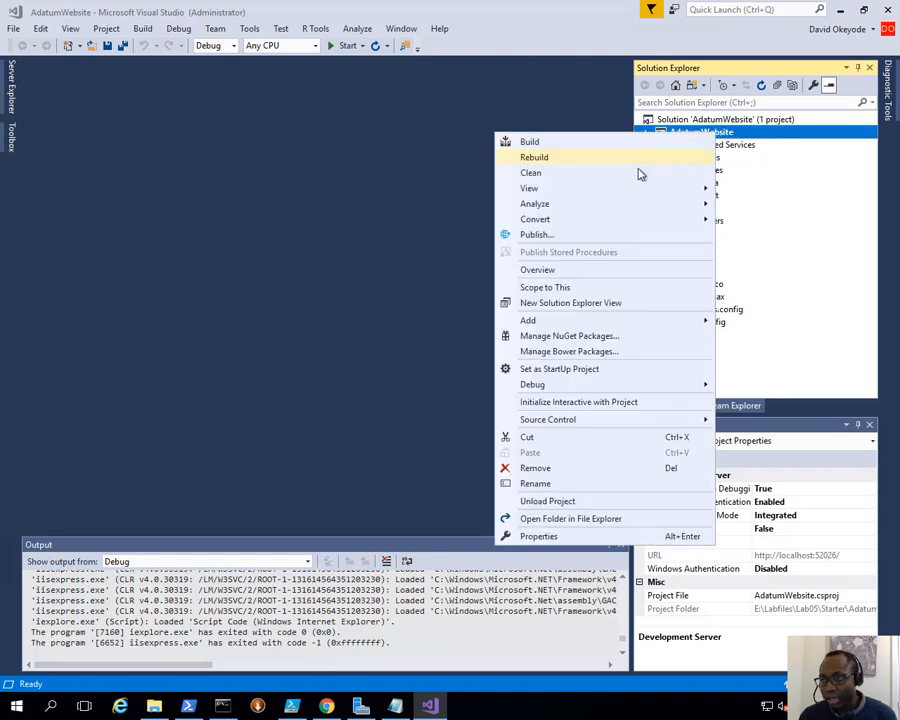
pyautogui.click(601, 236)
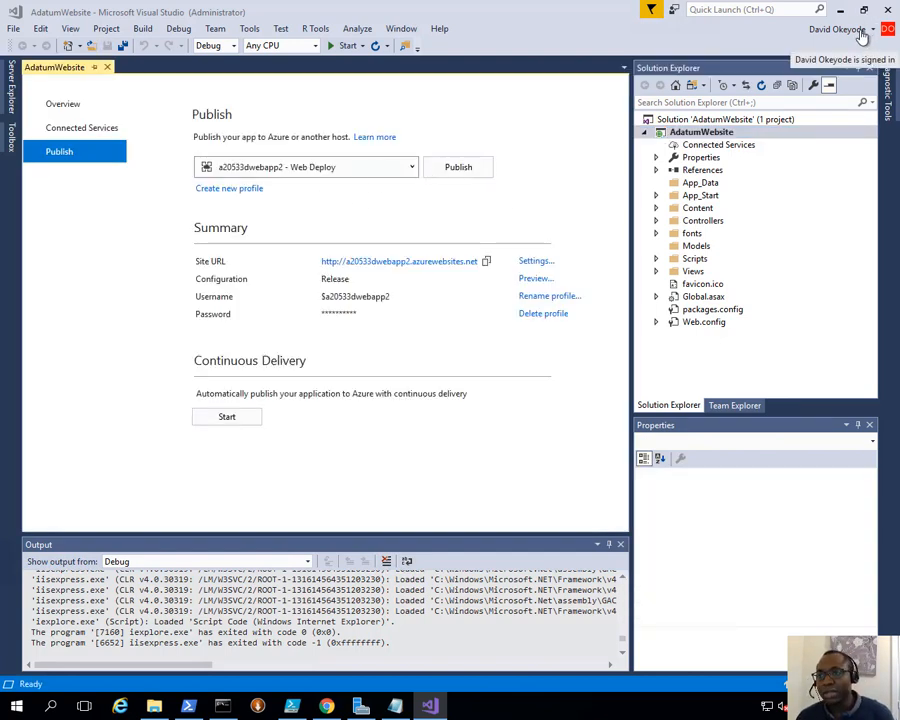
pyautogui.click(298, 172)
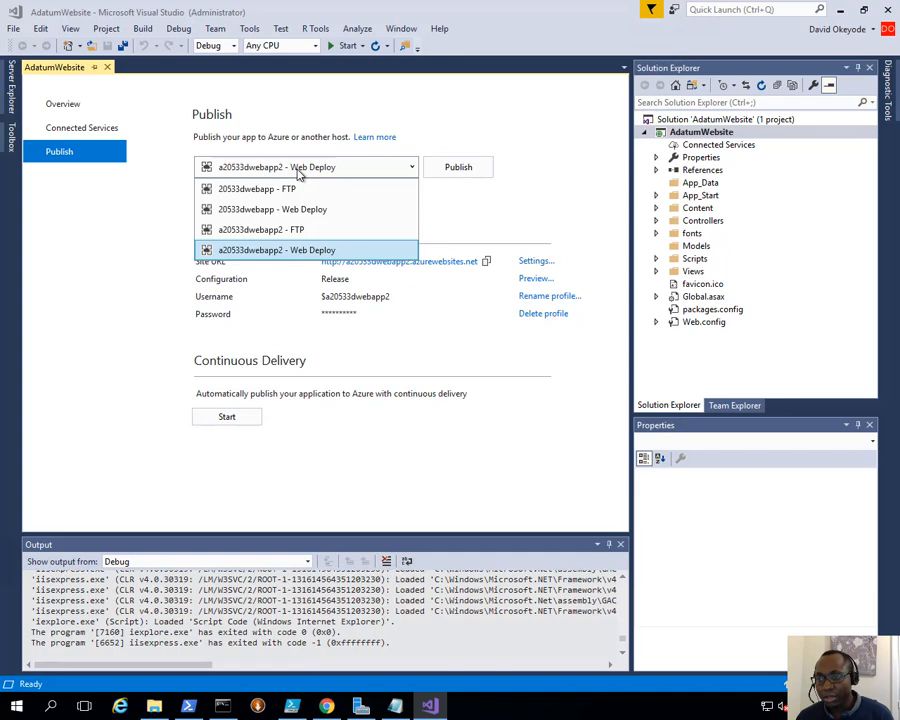
pyautogui.click(468, 188)
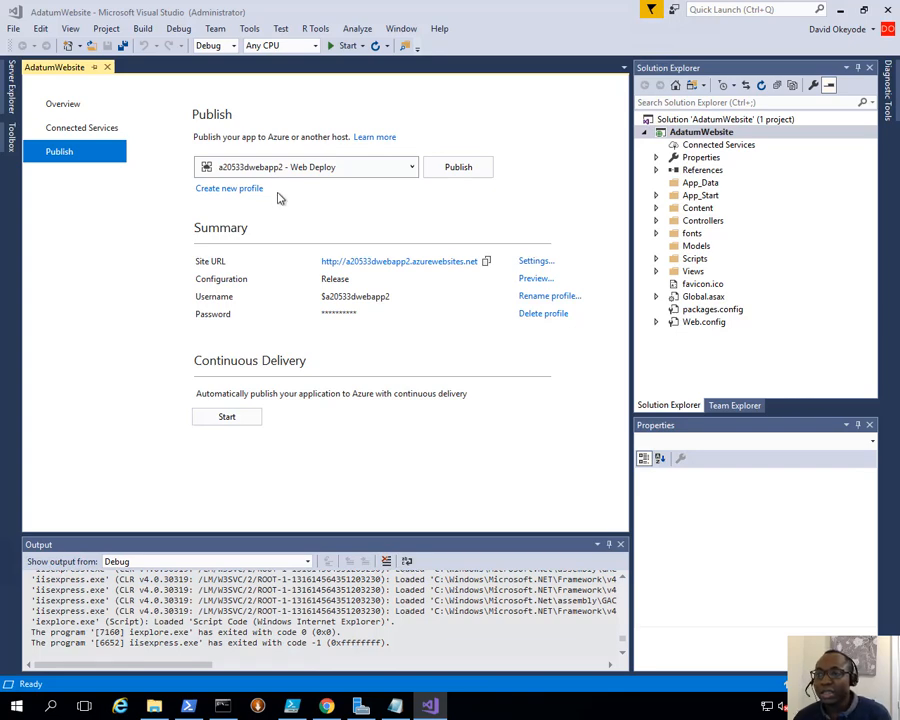
pyautogui.click(224, 189)
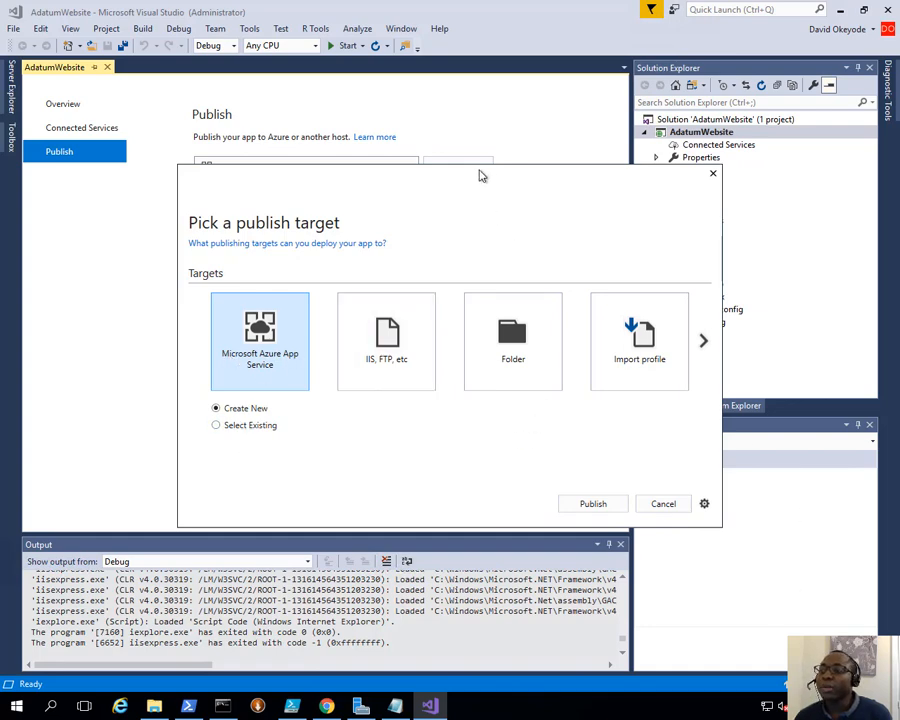
# - Import doazuredemo01.PublishSettings from Downloads as the AdatumWebsite publish profile
pyautogui.moveTo(480, 175); pyautogui.dragTo(439, 116)
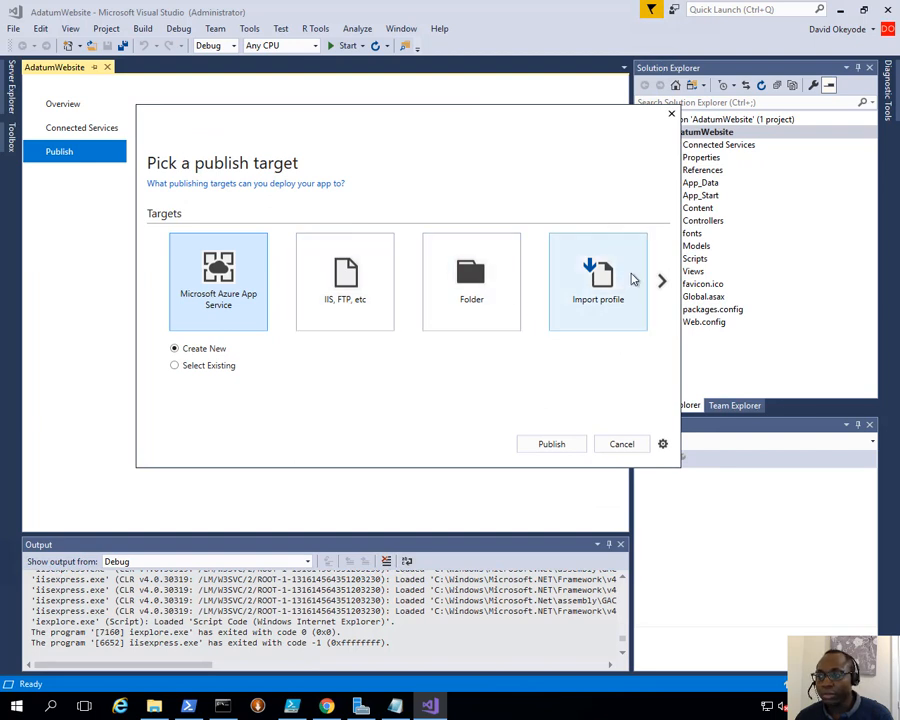
pyautogui.click(591, 285)
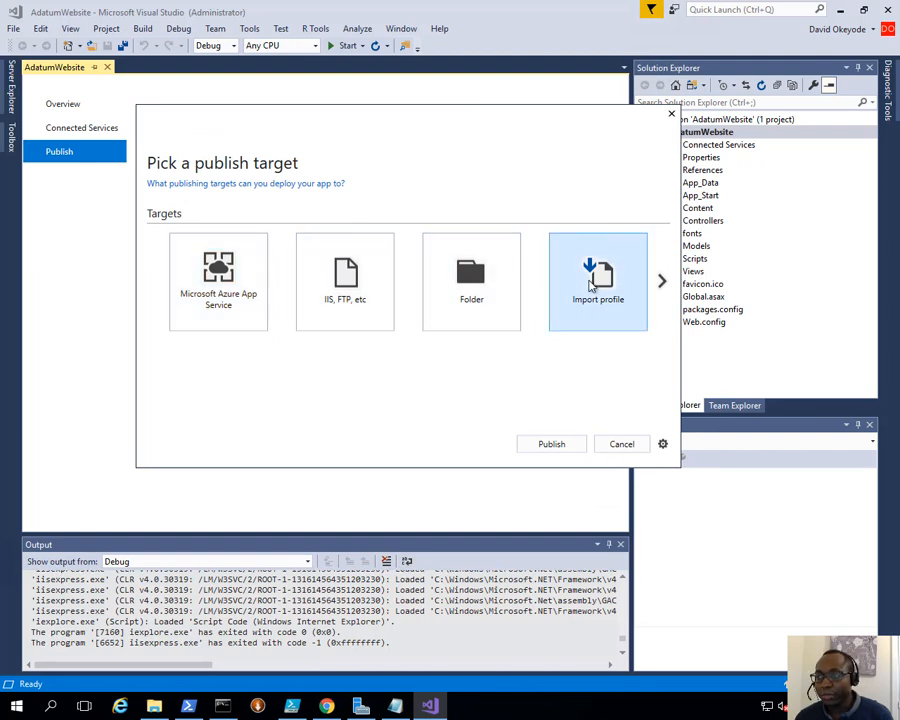
pyautogui.click(571, 447)
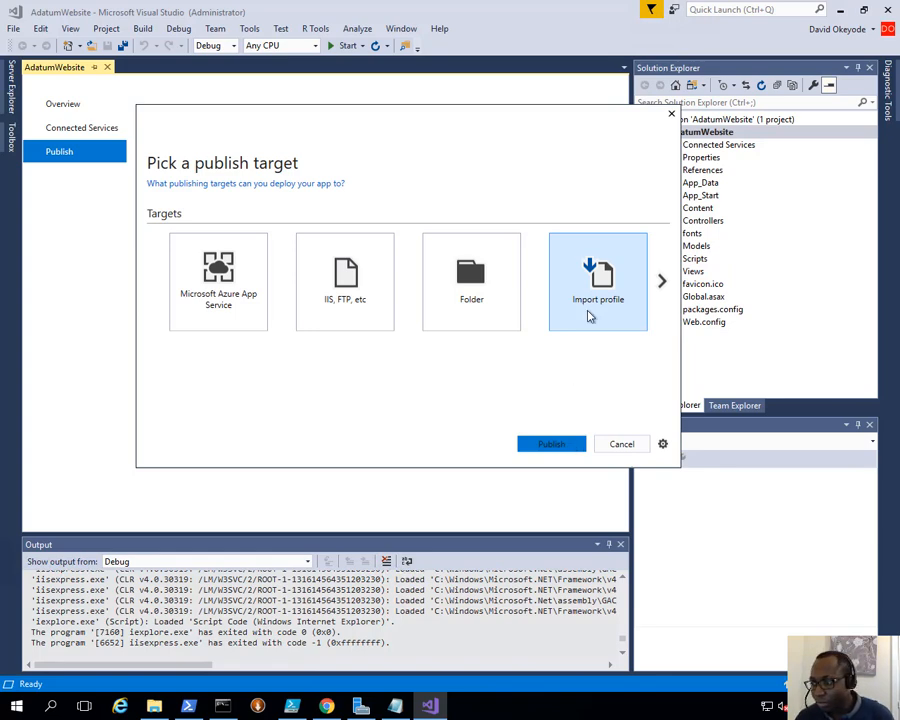
pyautogui.click(554, 444)
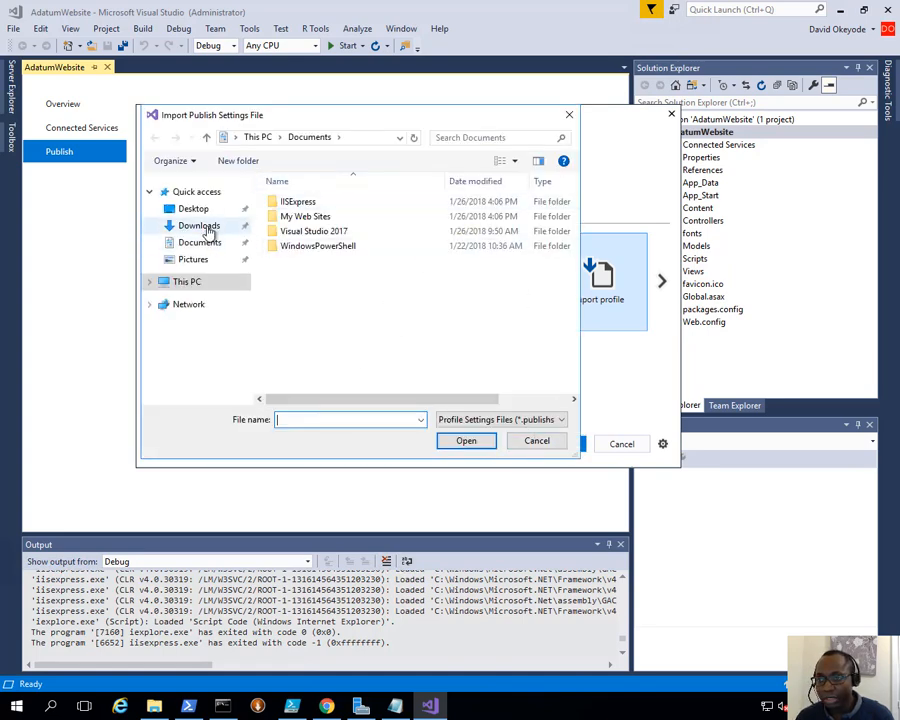
pyautogui.click(206, 228)
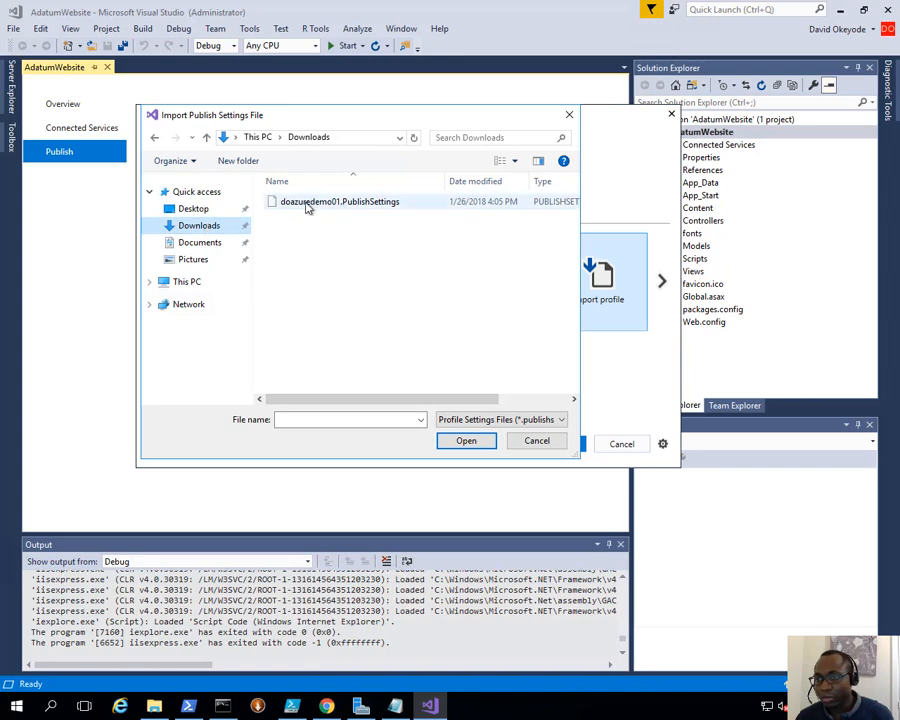
pyautogui.click(388, 204)
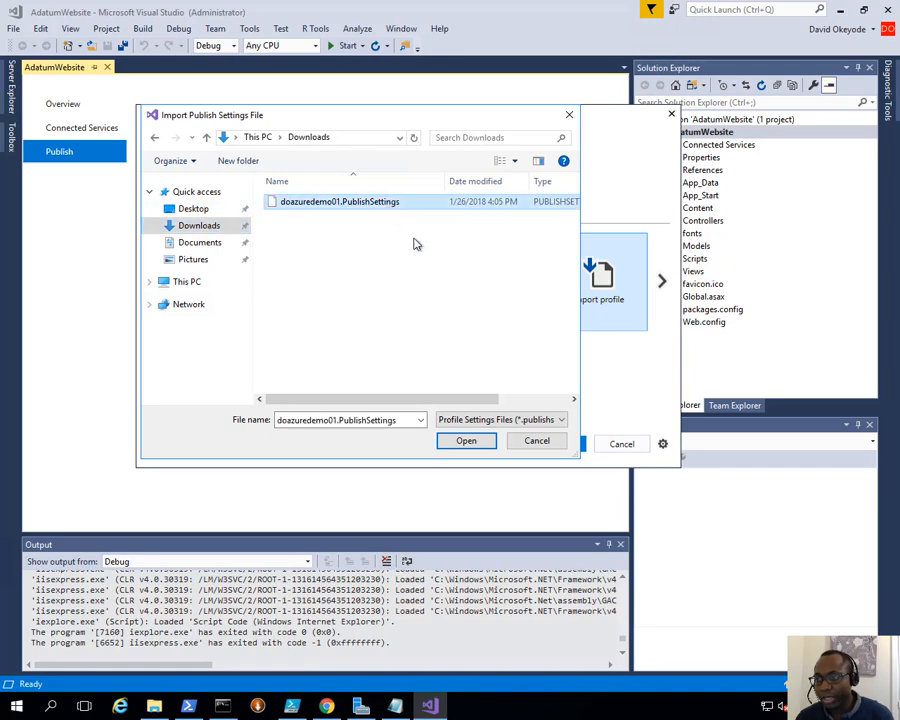
pyautogui.click(466, 440)
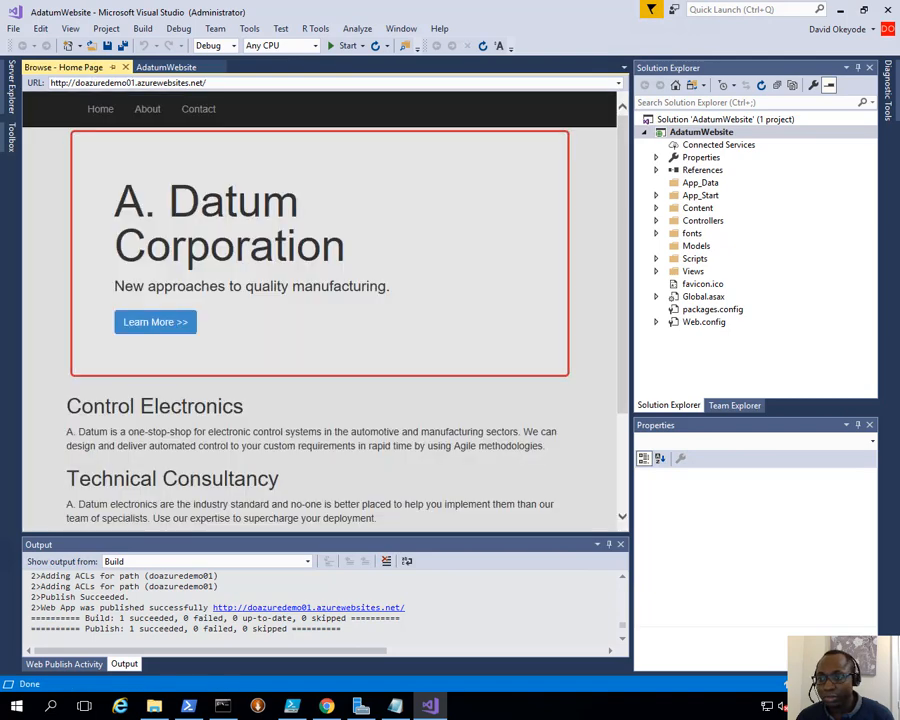
# - Load doazuredemo01.azurewebsites.net in Chrome and refresh it to show the published A. Datum home page
pyautogui.click(305, 606)
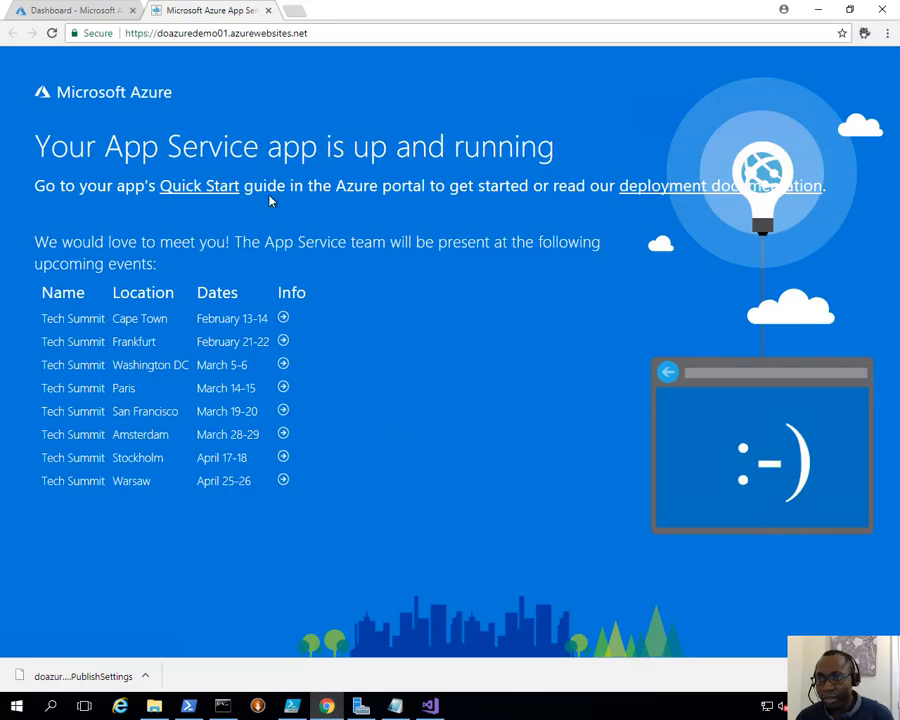
pyautogui.click(52, 33)
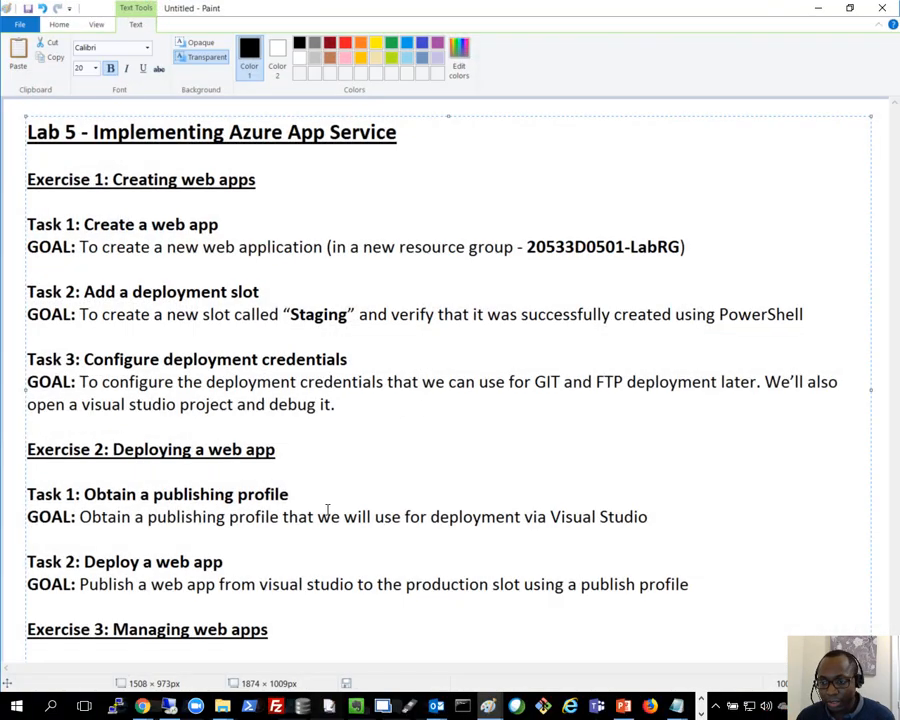
# - Read past Task 2 in the Lab 5 notes to the Exercise 3 staging and swap tasks, then minimize Paint
pyautogui.moveTo(689, 584); pyautogui.dragTo(164, 544)
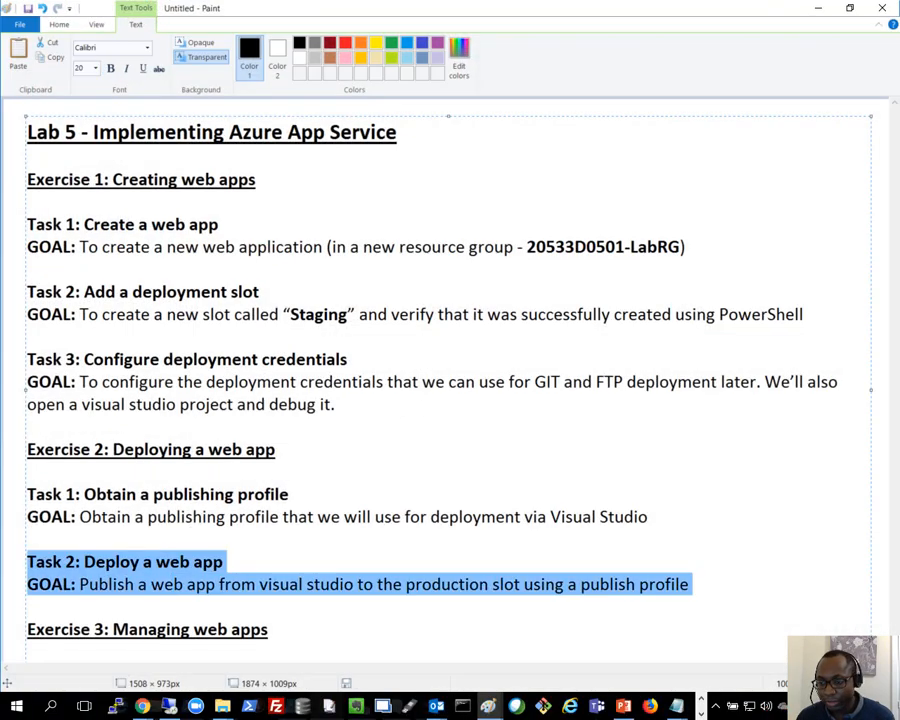
pyautogui.click(341, 584)
pyautogui.press('Down')
pyautogui.press('Down')
pyautogui.press('Down')
pyautogui.press('Down')
pyautogui.press('Down')
pyautogui.press('Down')
pyautogui.press('Down')
pyautogui.press('Down')
pyautogui.press('Down')
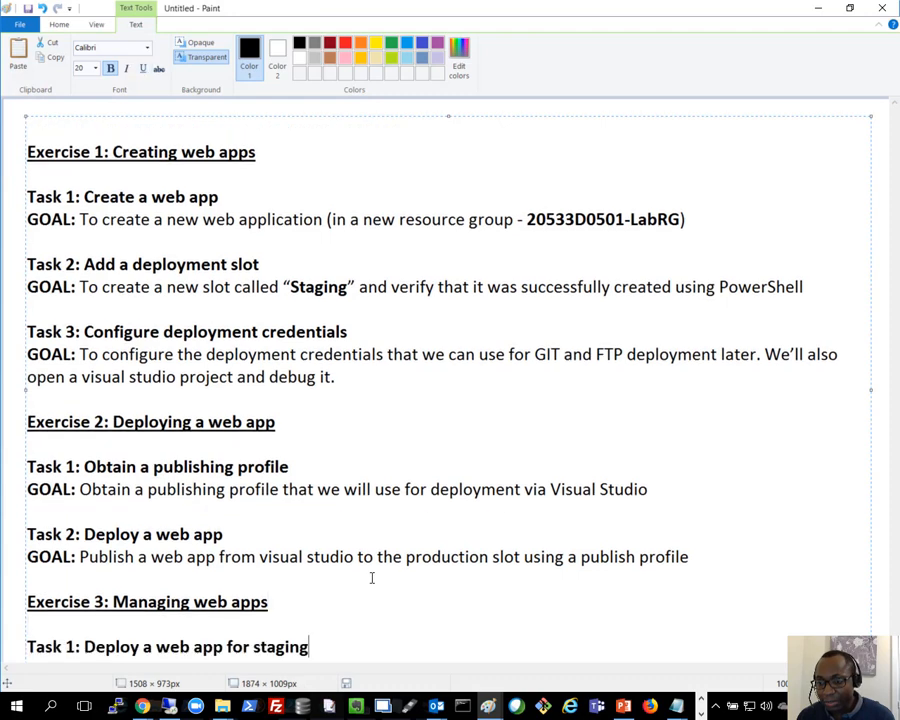
pyautogui.press('Down')
pyautogui.press('Down')
pyautogui.press('Down')
pyautogui.press('Down')
pyautogui.press('Down')
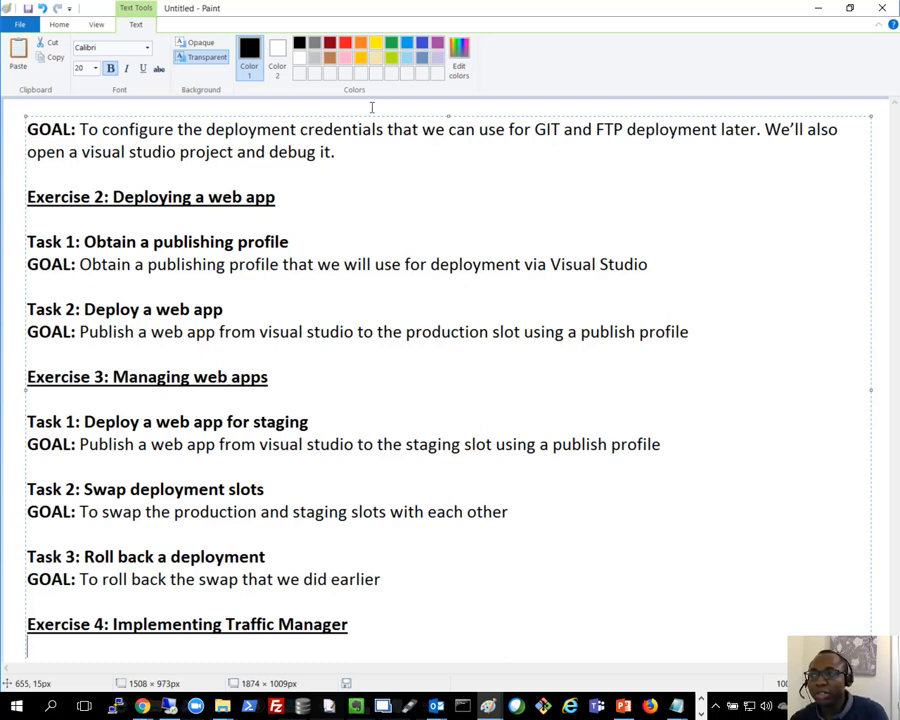
pyautogui.click(817, 9)
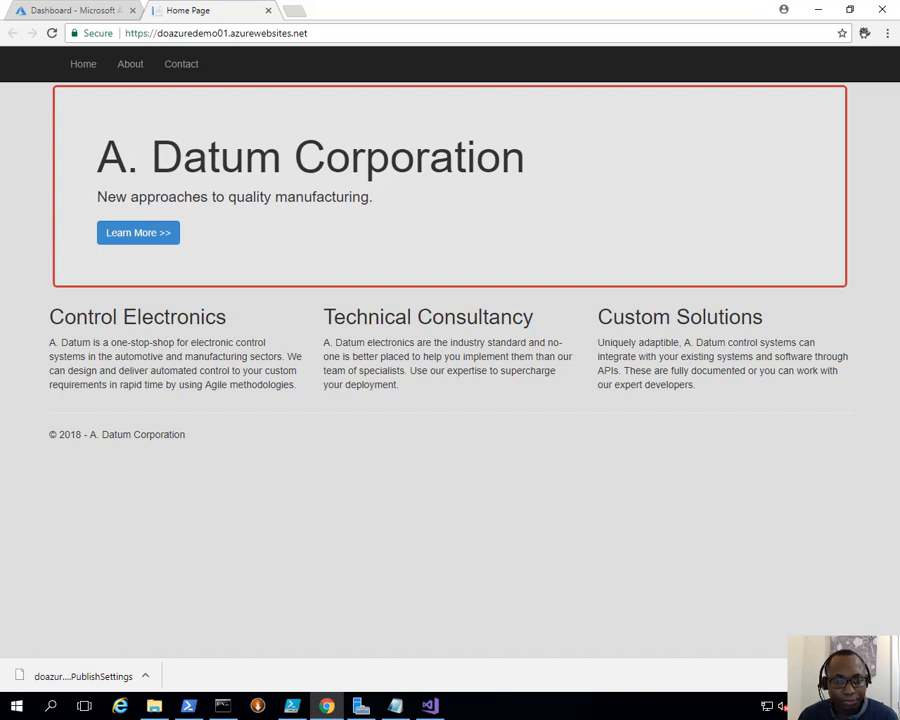
# - Download doazuredemo01(Staging).PublishSettings from the staging slot under the web app's Deployment slots
pyautogui.click(326, 706)
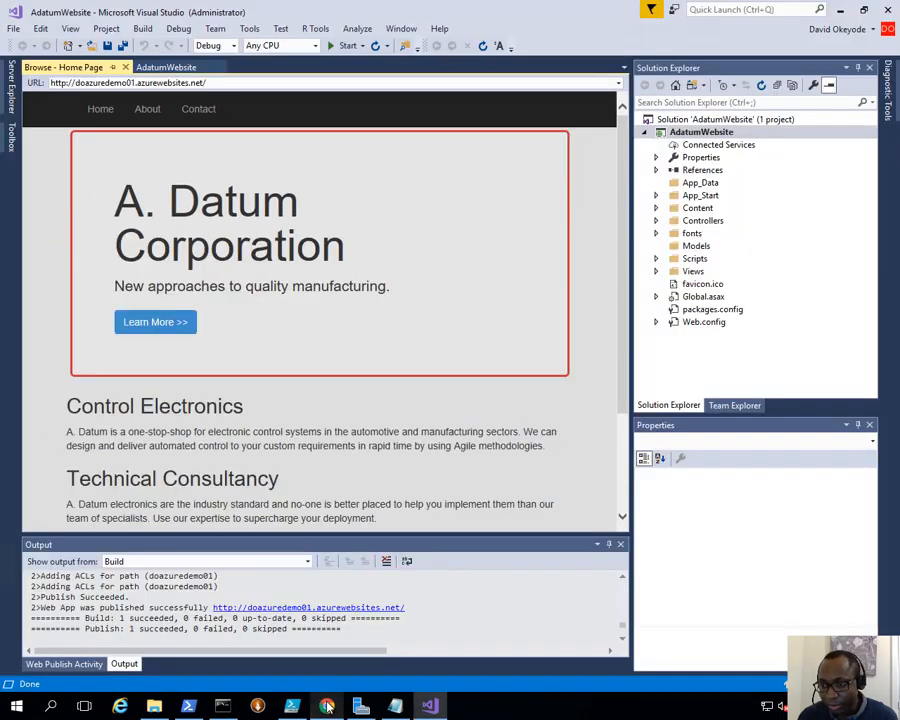
pyautogui.click(326, 706)
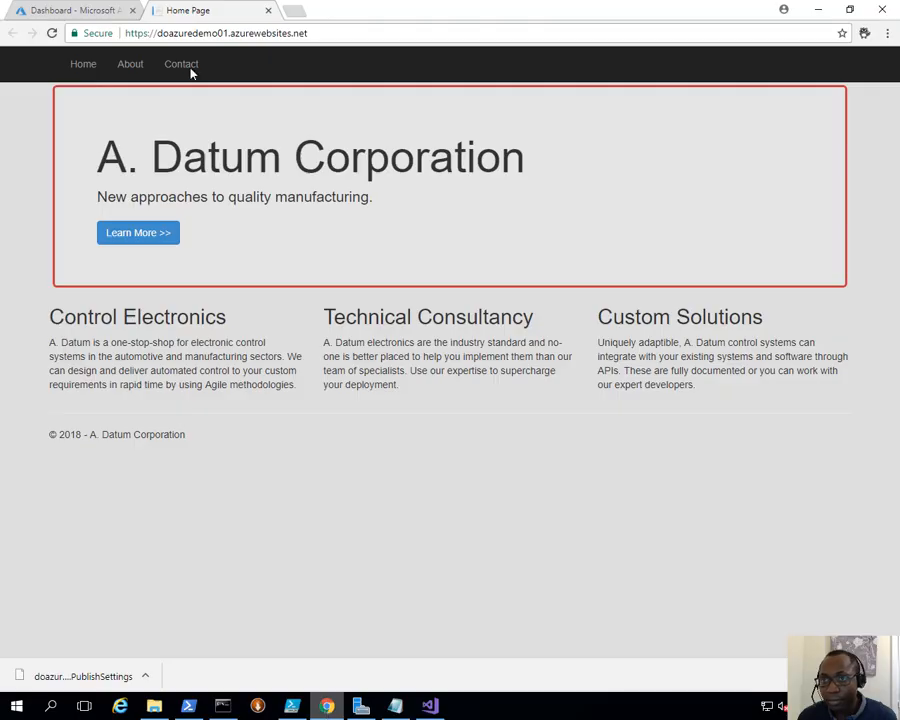
pyautogui.click(110, 10)
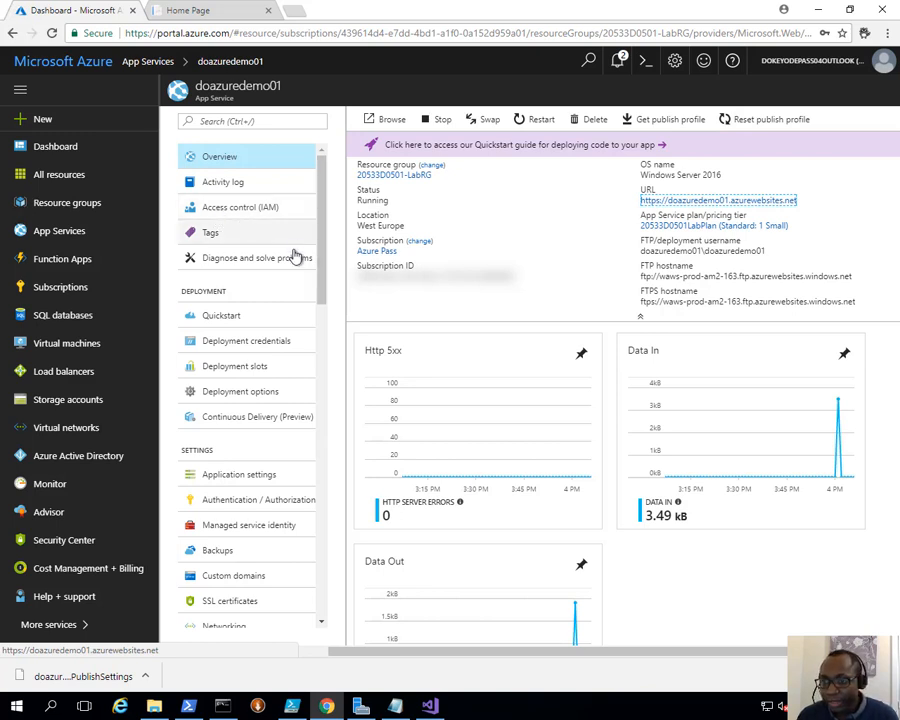
pyautogui.click(239, 368)
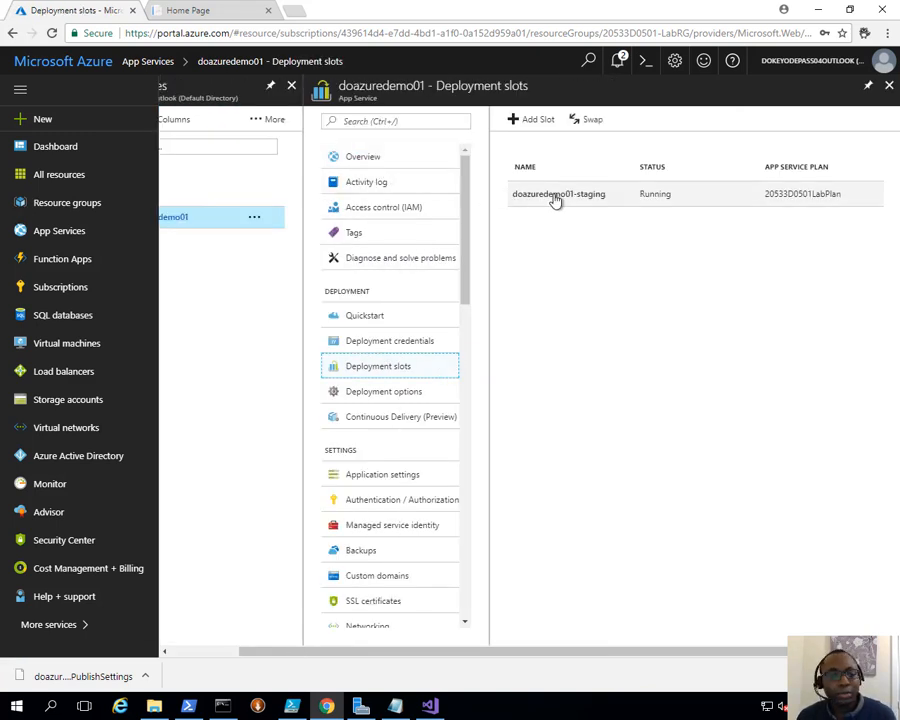
pyautogui.click(556, 196)
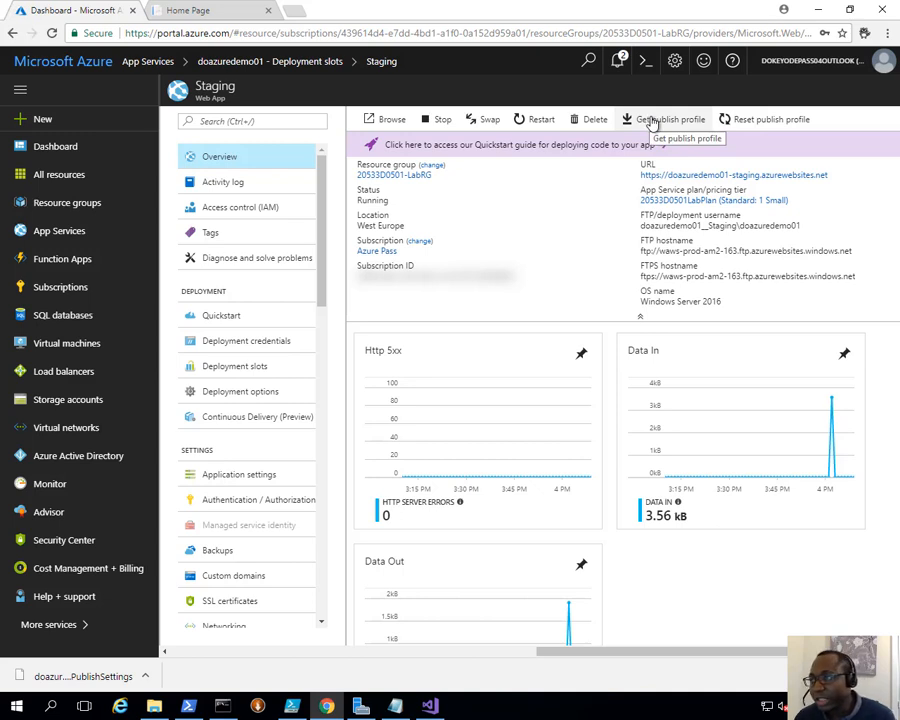
pyautogui.click(652, 121)
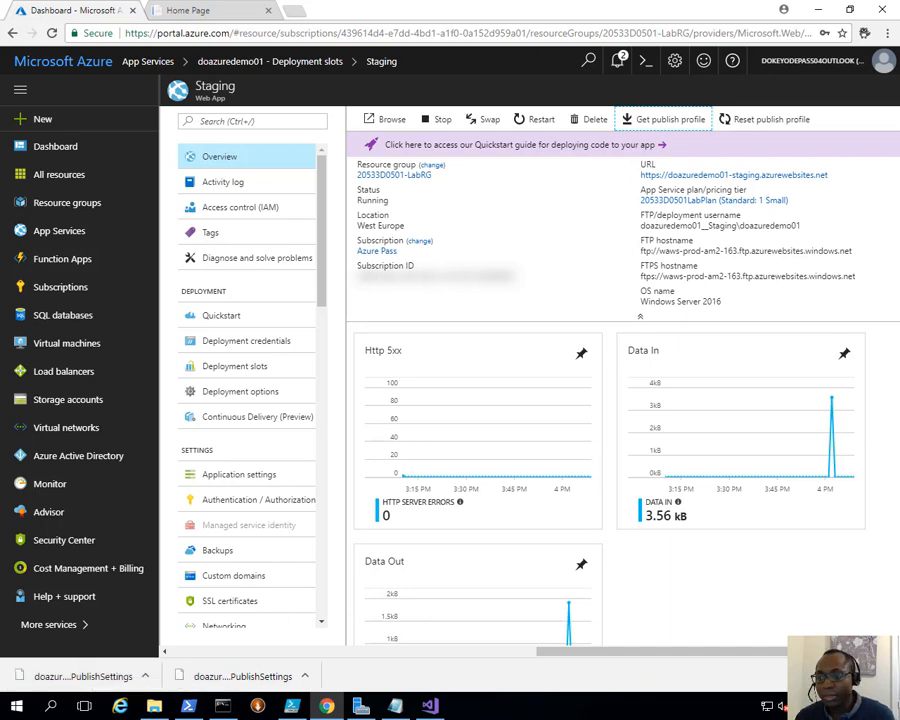
pyautogui.click(429, 706)
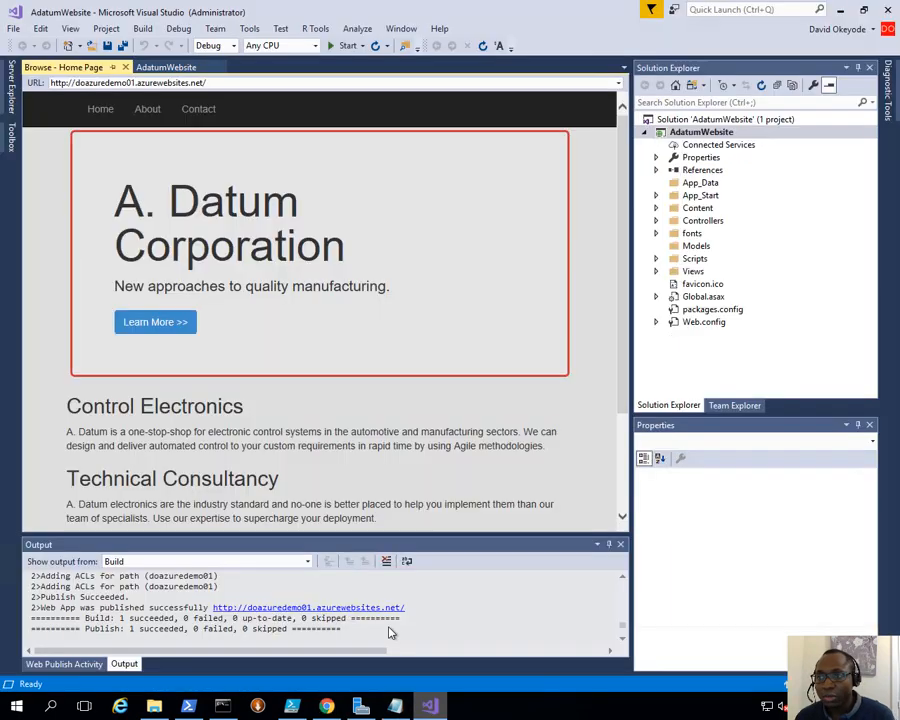
# - Open E:\Labfiles\Lab05\Starter\NewAdatumWebsite\AdatumWebsite.sln through File > Open > Project/Solution
pyautogui.click(13, 31)
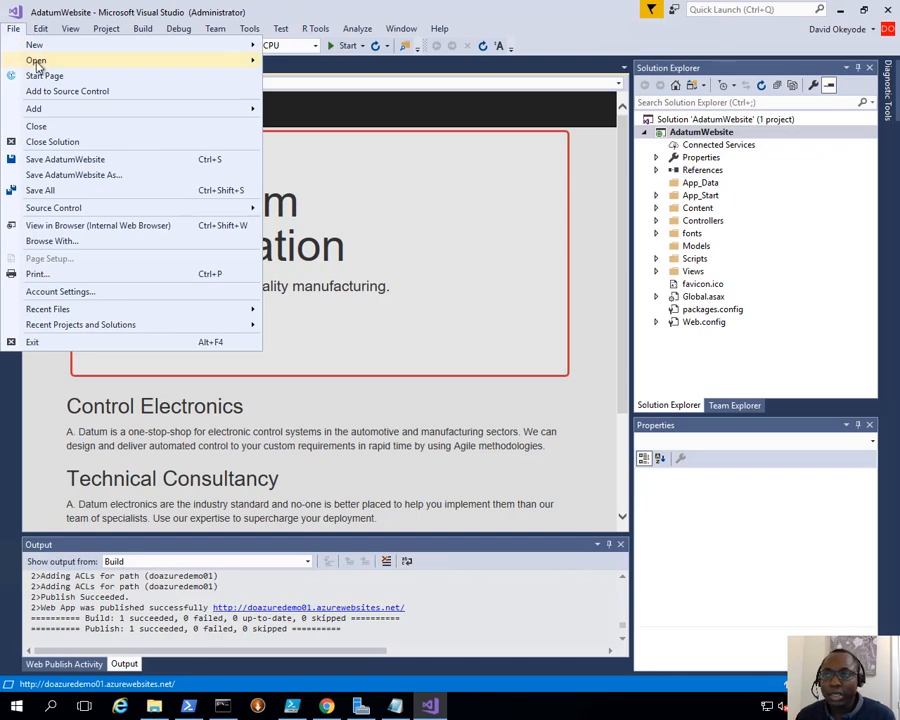
pyautogui.moveTo(26, 60)
pyautogui.click(331, 72)
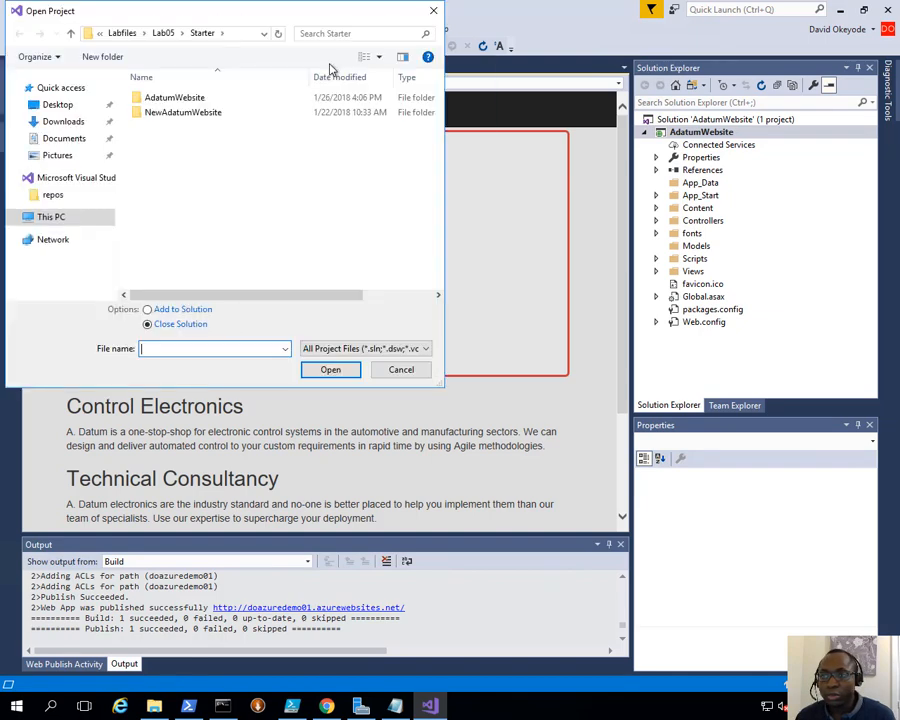
pyautogui.click(50, 224)
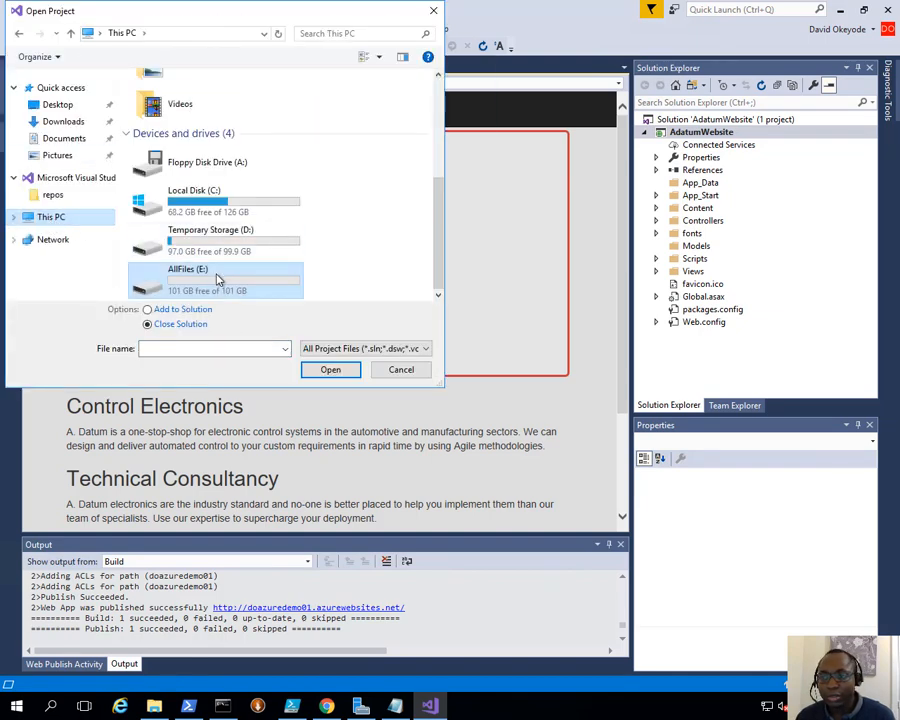
pyautogui.doubleClick(190, 218)
pyautogui.doubleClick(163, 143)
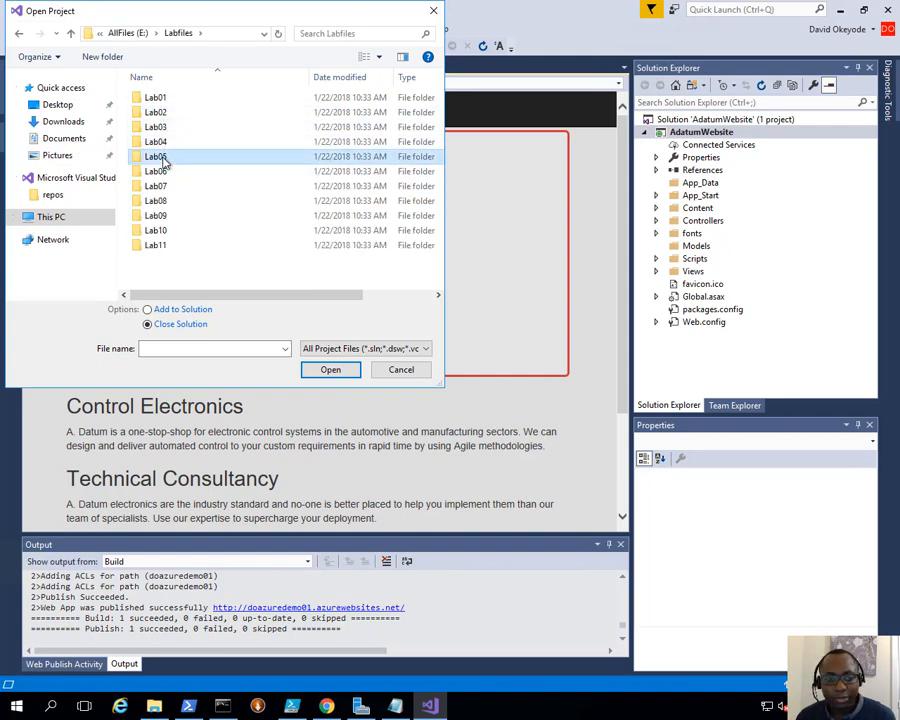
pyautogui.doubleClick(165, 158)
pyautogui.doubleClick(168, 113)
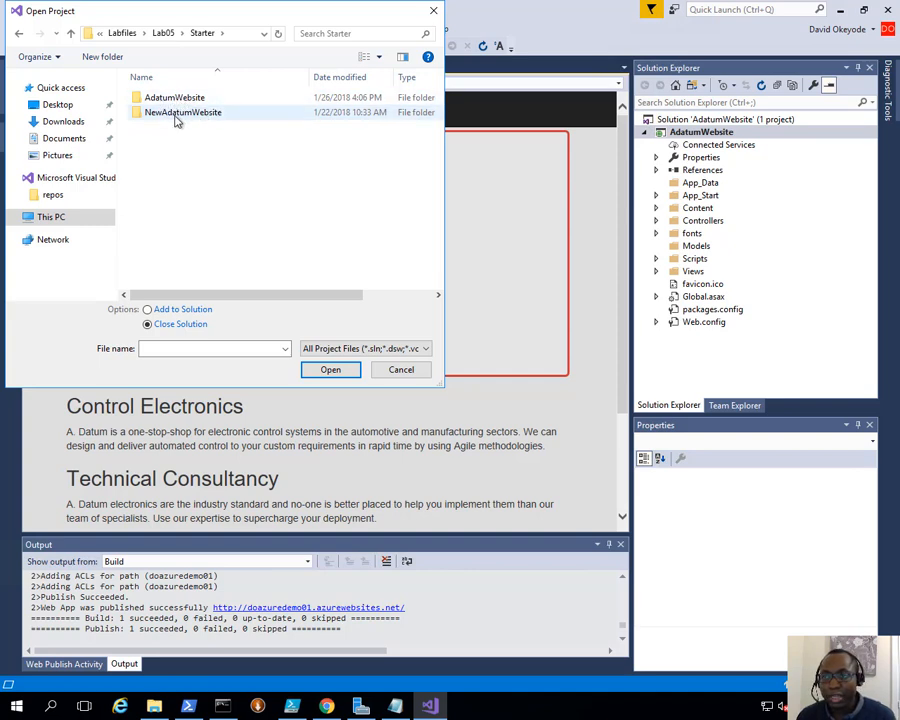
pyautogui.doubleClick(170, 116)
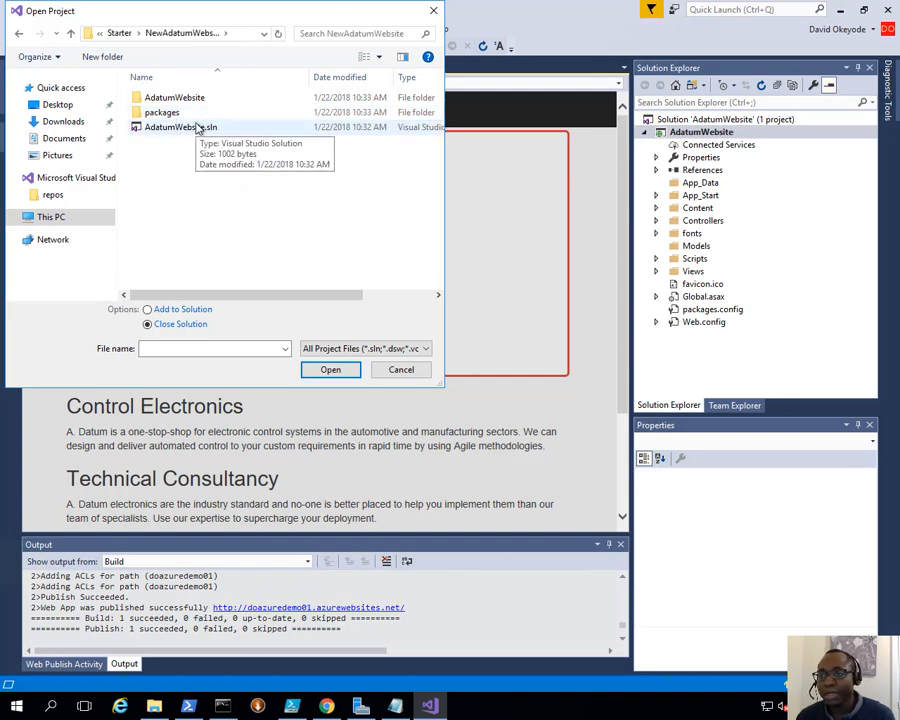
pyautogui.doubleClick(198, 129)
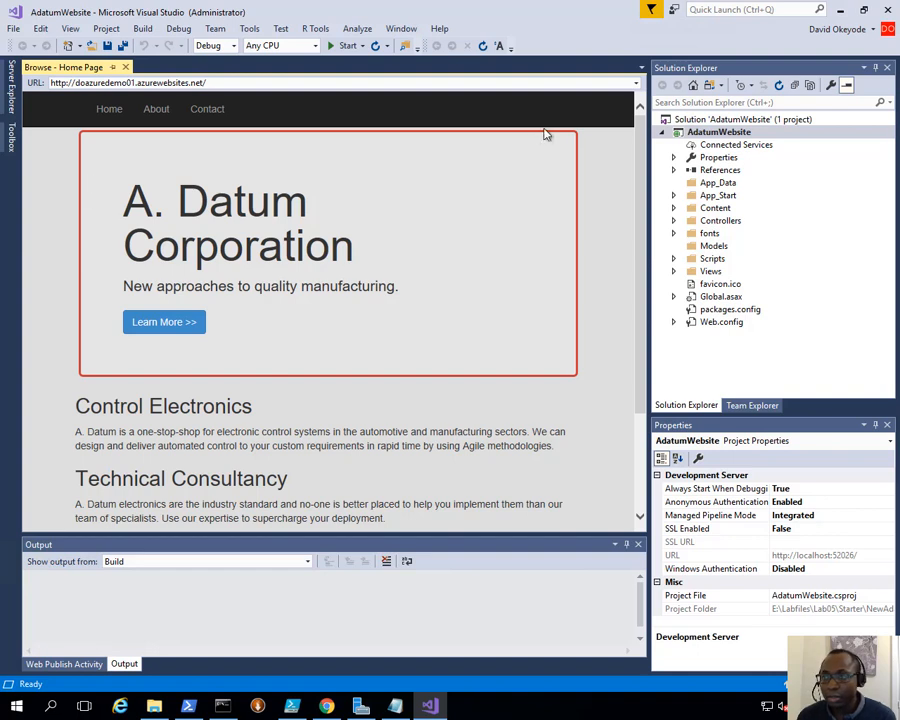
# - Start debugging AdatumWebsite, view the A. Datum home page at localhost, then close it
pyautogui.click(179, 28)
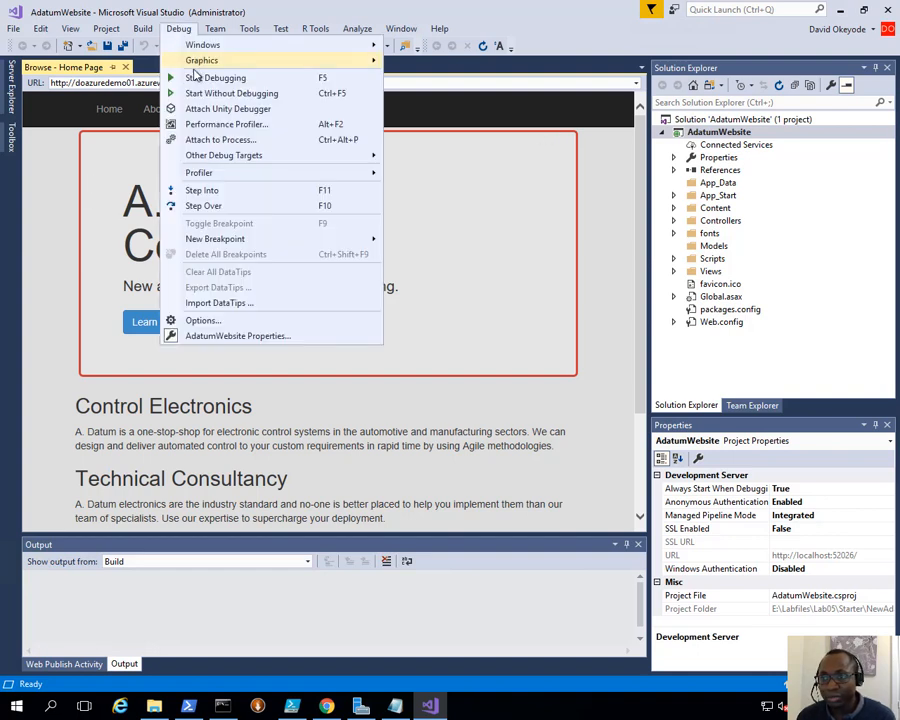
pyautogui.click(213, 78)
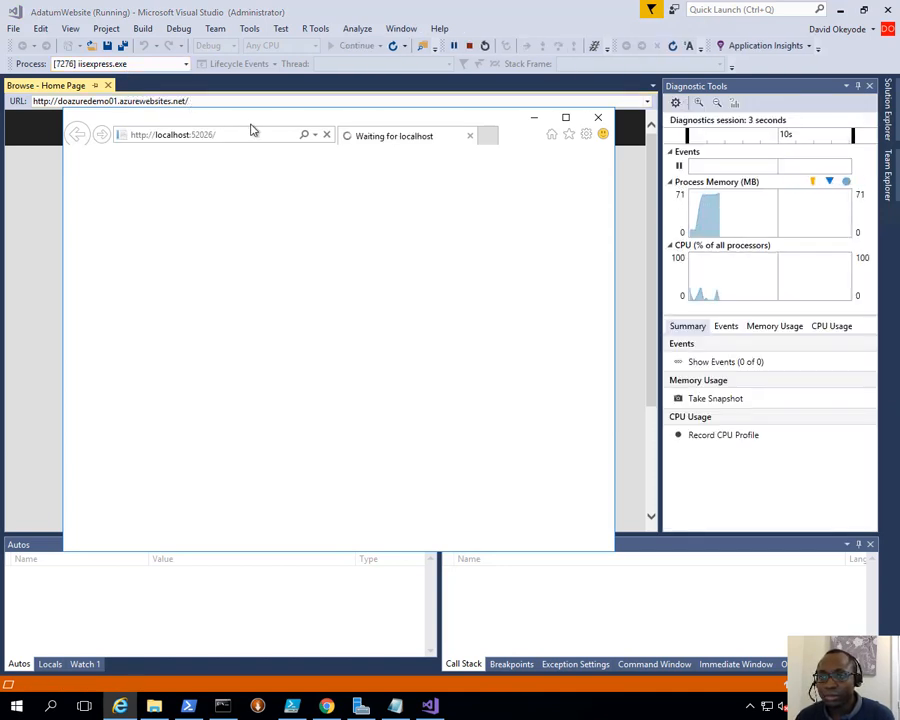
pyautogui.moveTo(294, 120); pyautogui.dragTo(358, 203)
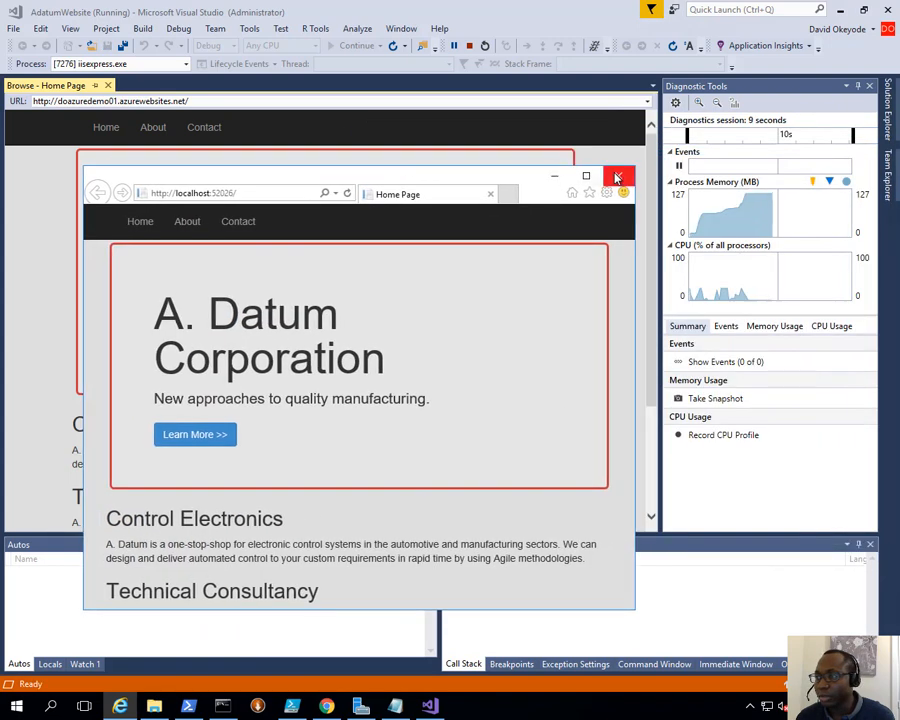
pyautogui.click(619, 179)
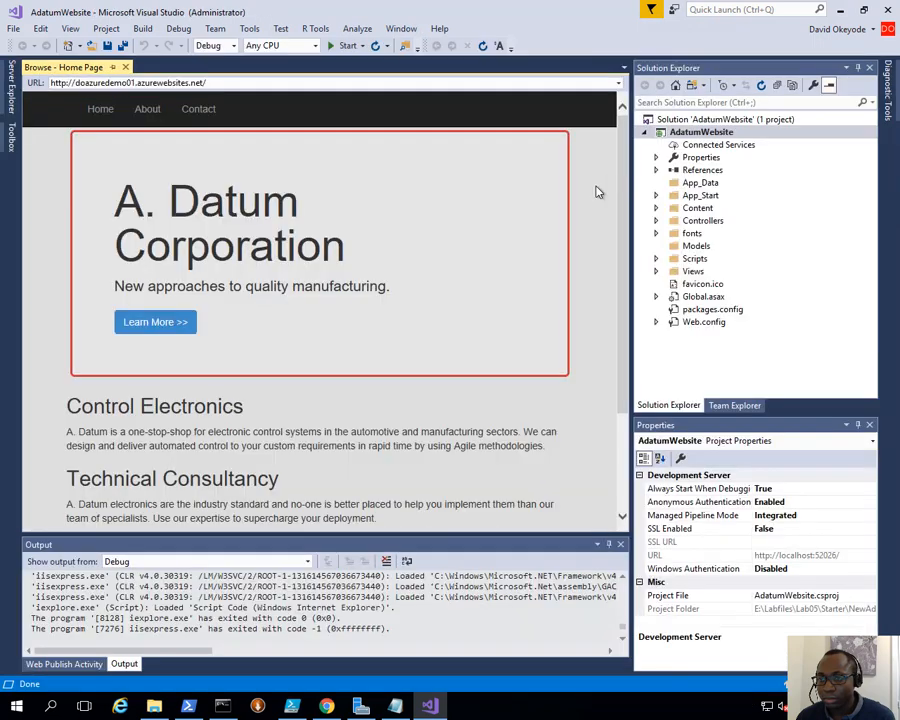
# - Reopen AdatumWebsite.sln from the NewAdatumWebsite folder
pyautogui.click(16, 28)
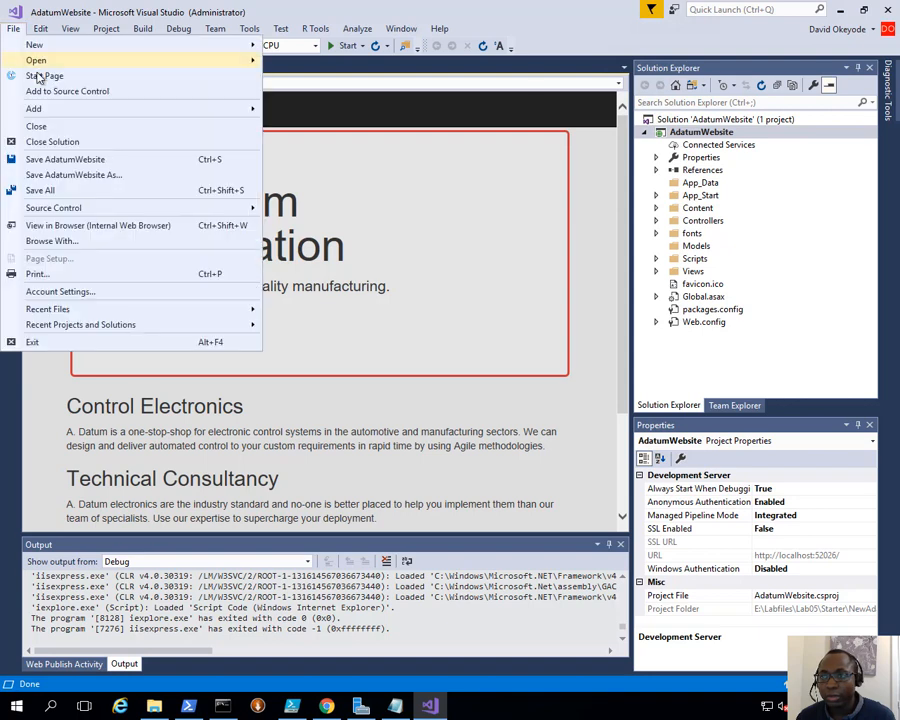
pyautogui.moveTo(110, 62)
pyautogui.click(310, 62)
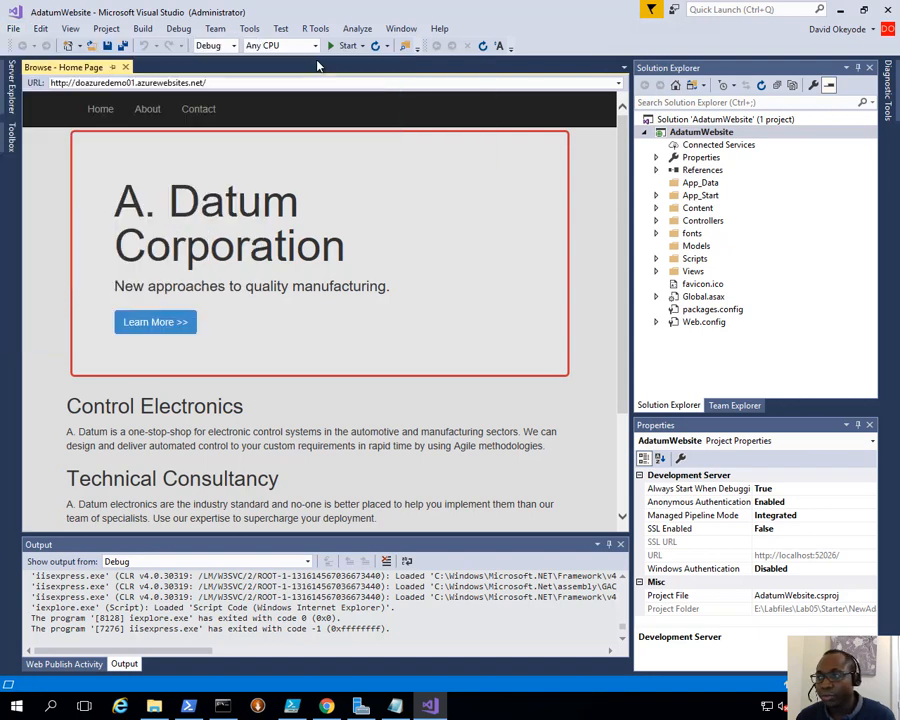
pyautogui.click(207, 115)
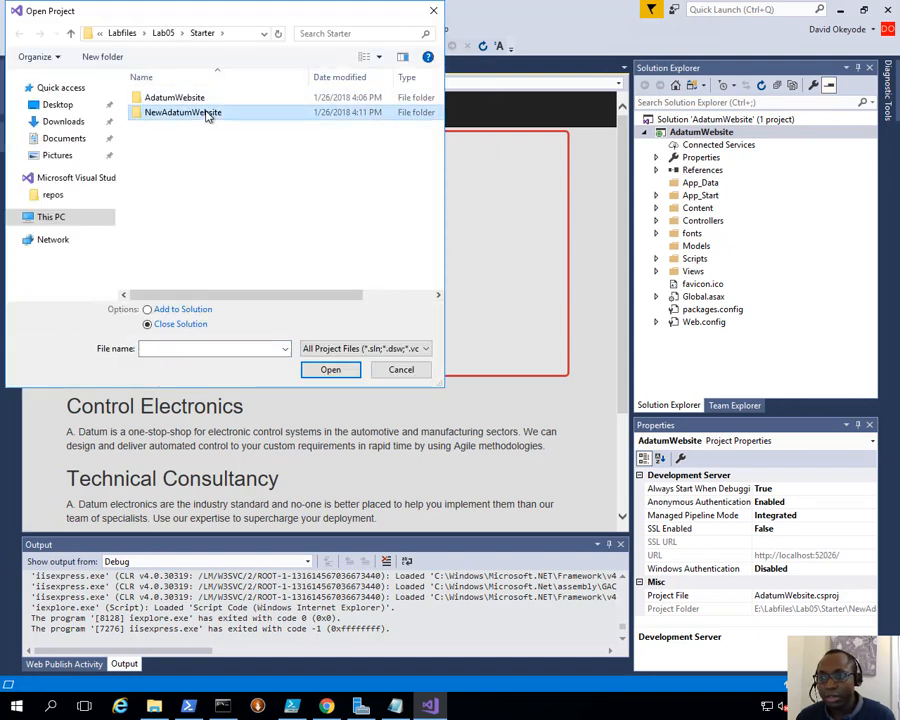
pyautogui.doubleClick(207, 115)
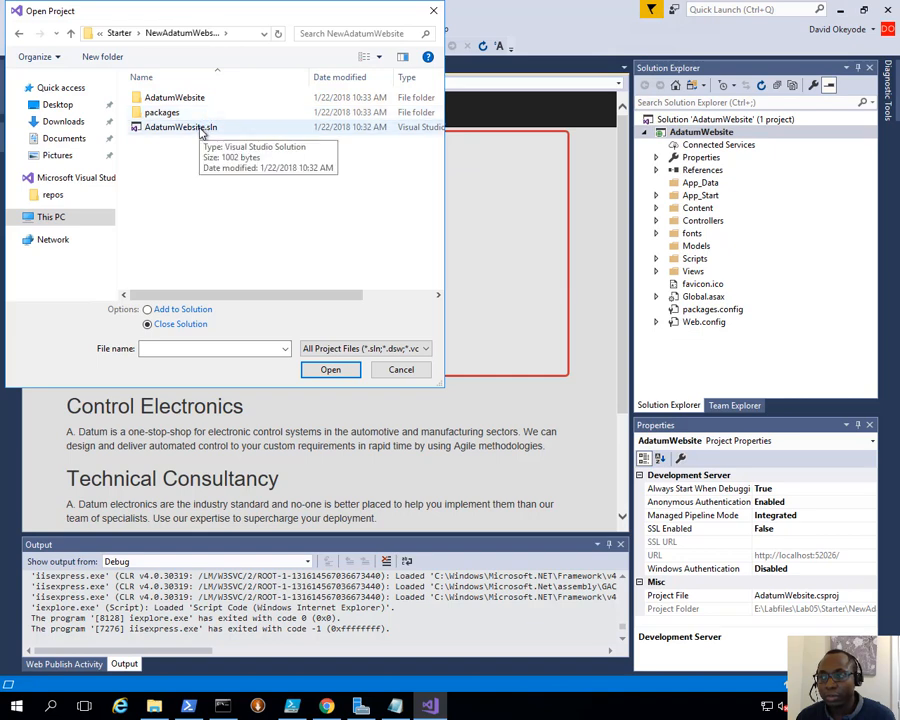
pyautogui.doubleClick(200, 133)
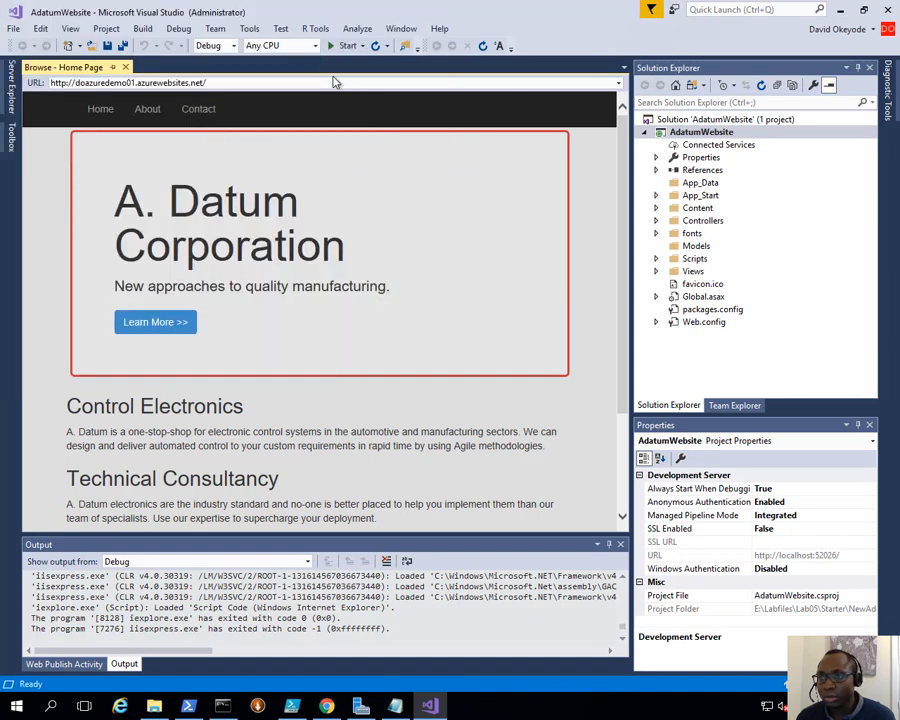
# - Run the site locally at localhost:52026 and compare it with the live doazuredemo01 tab in Chrome
pyautogui.click(125, 67)
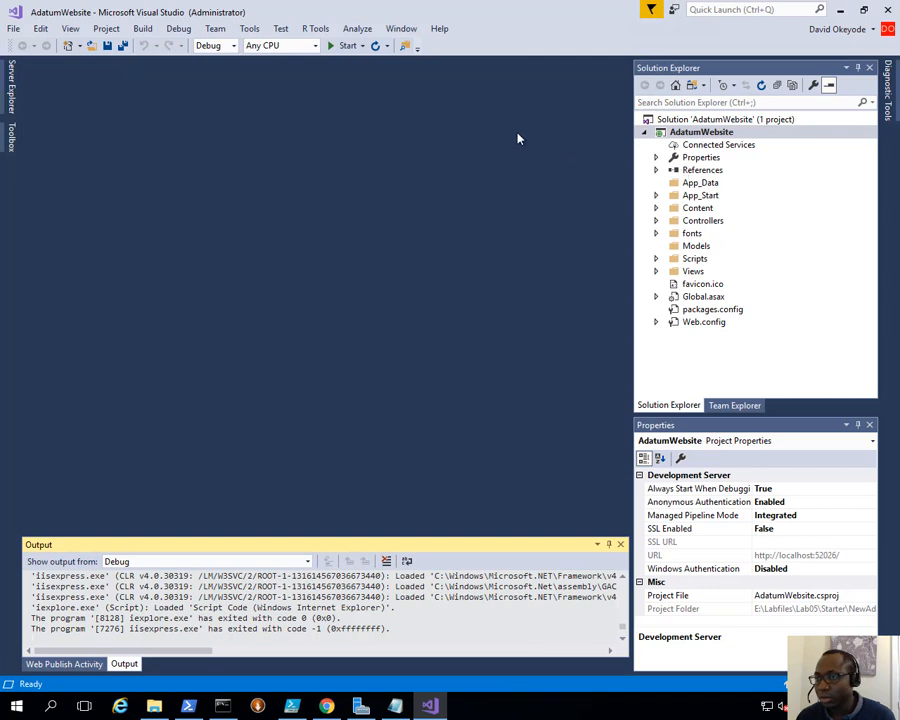
pyautogui.click(178, 28)
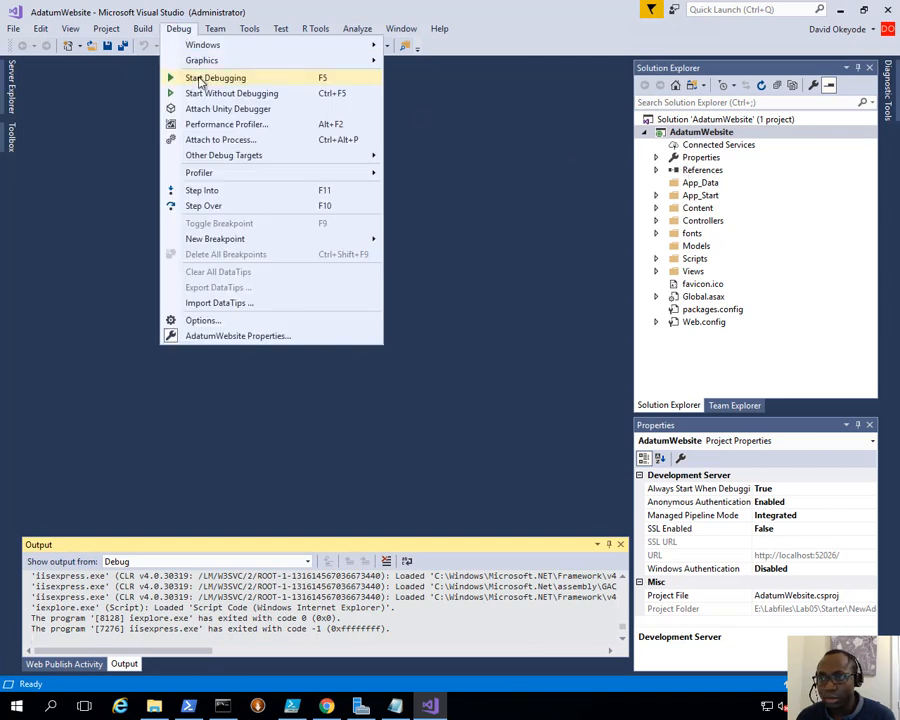
pyautogui.click(200, 80)
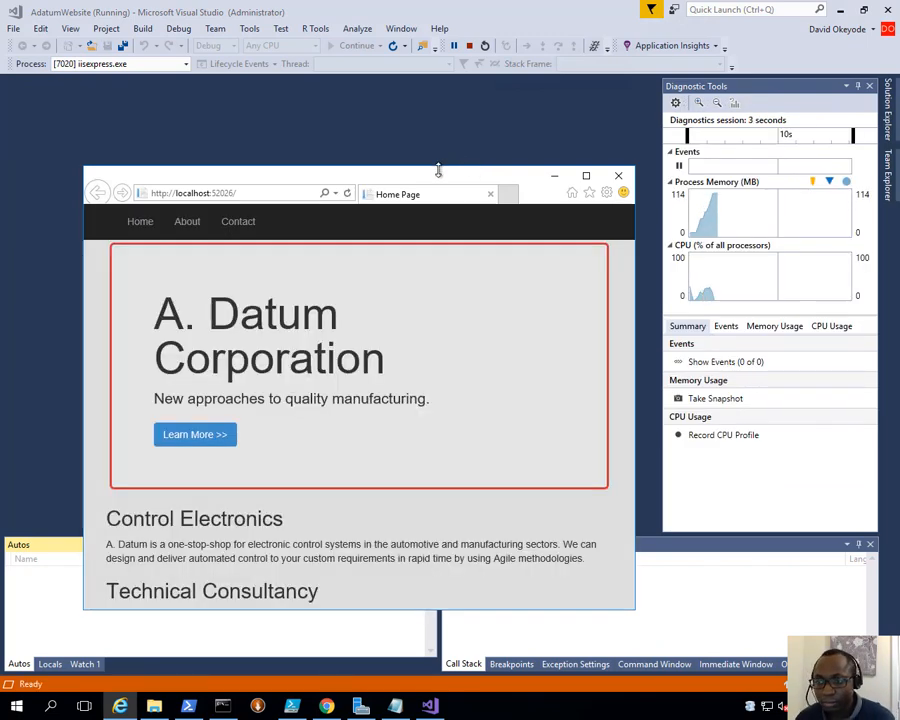
pyautogui.click(327, 706)
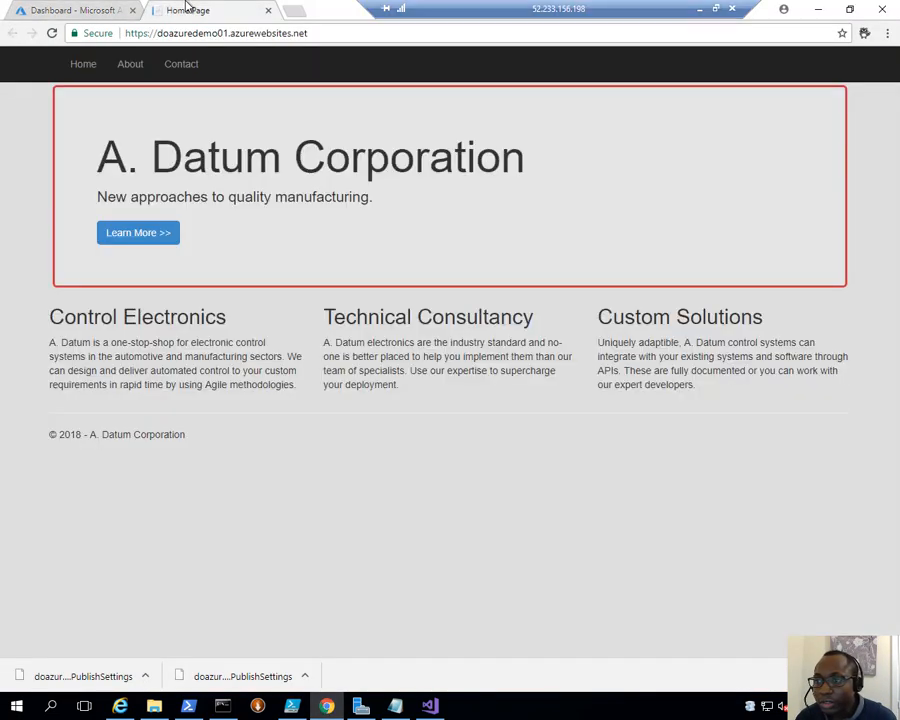
pyautogui.click(190, 11)
pyautogui.hotkey('alt', 'Tab')
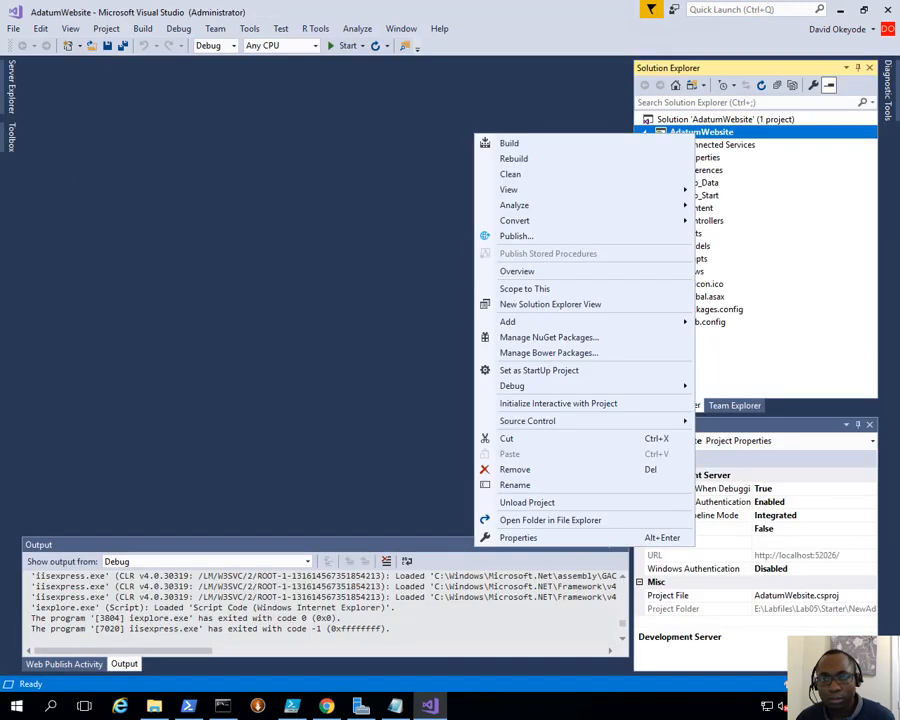
# - Append ' - Staging' to the h1 in Views/Home/Index.cshtml and save the file
pyautogui.click(394, 227)
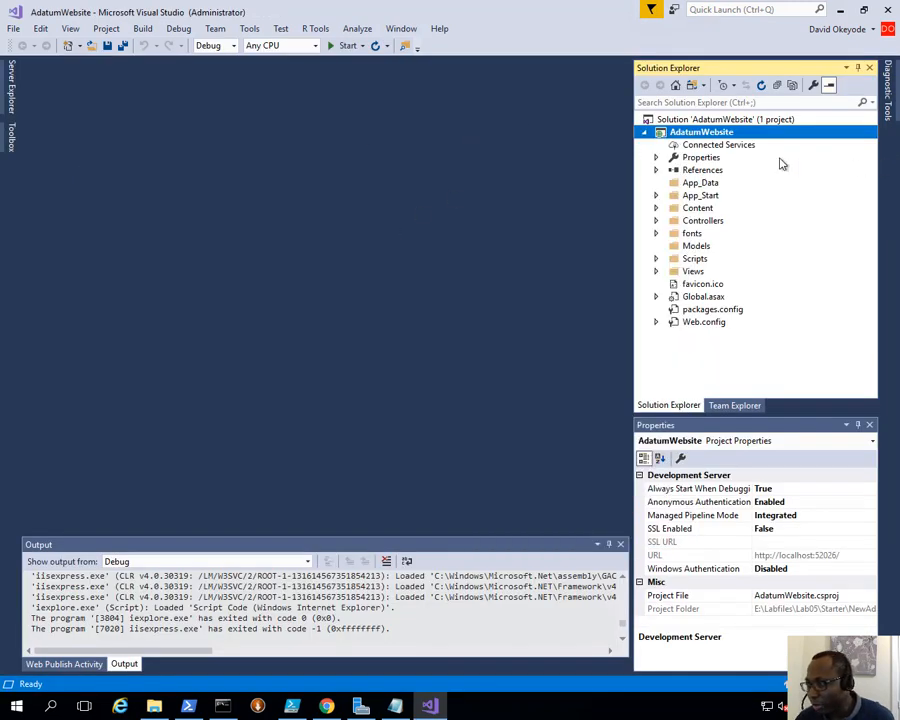
pyautogui.click(656, 272)
pyautogui.click(672, 285)
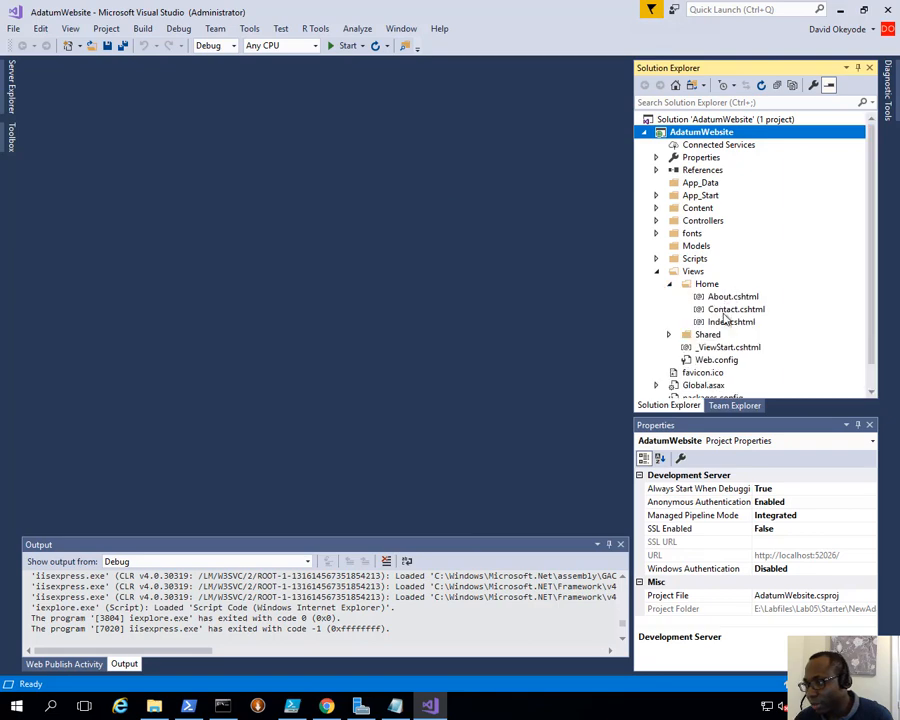
pyautogui.doubleClick(732, 322)
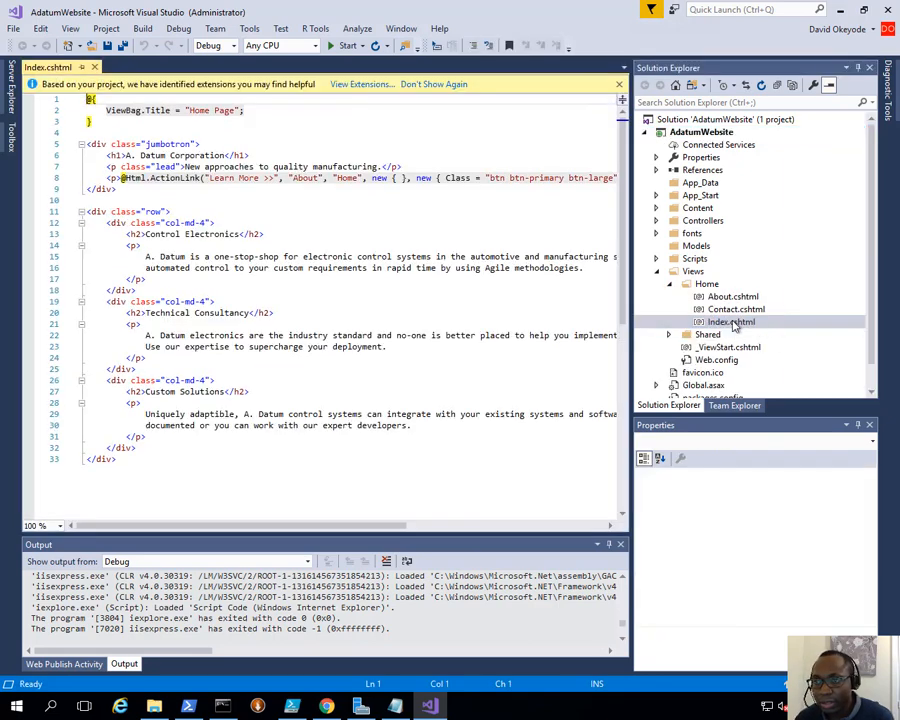
pyautogui.click(230, 155)
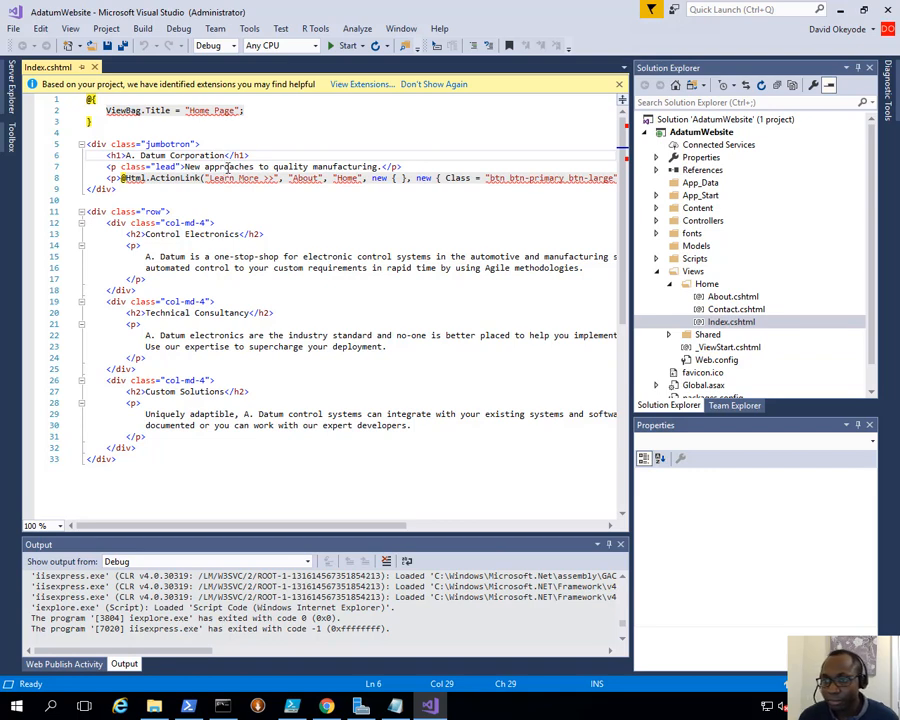
pyautogui.write('- ')
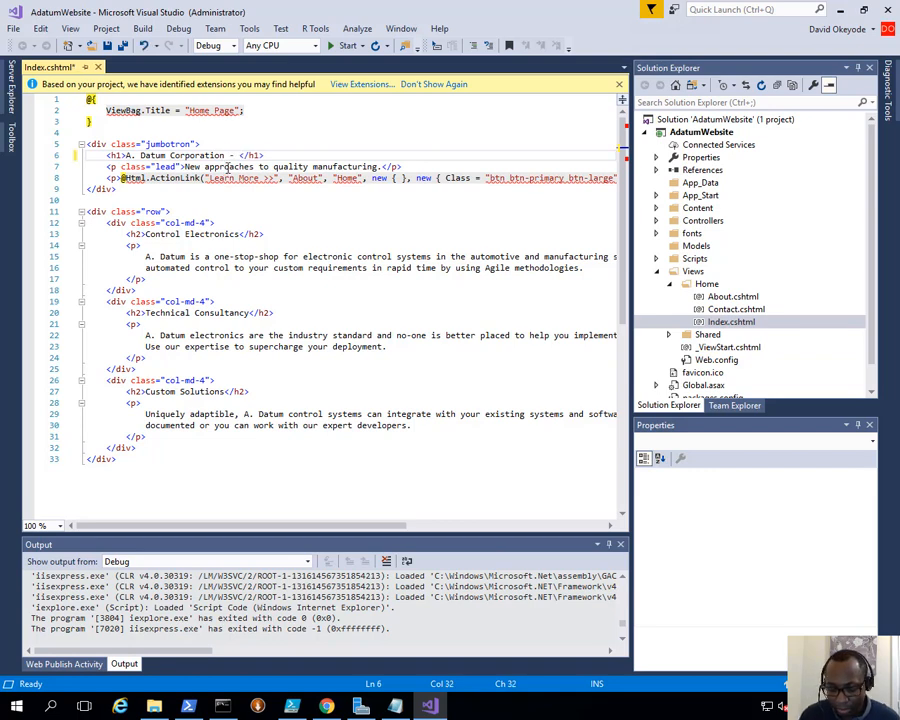
pyautogui.write('Stage')
pyautogui.press('BackSpace')
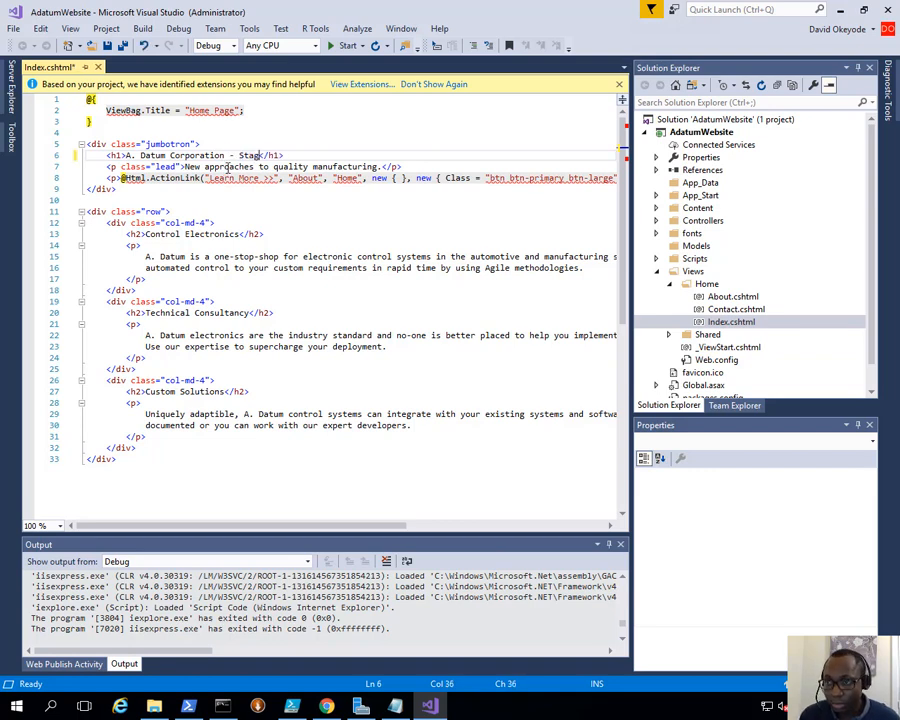
pyautogui.write('ing')
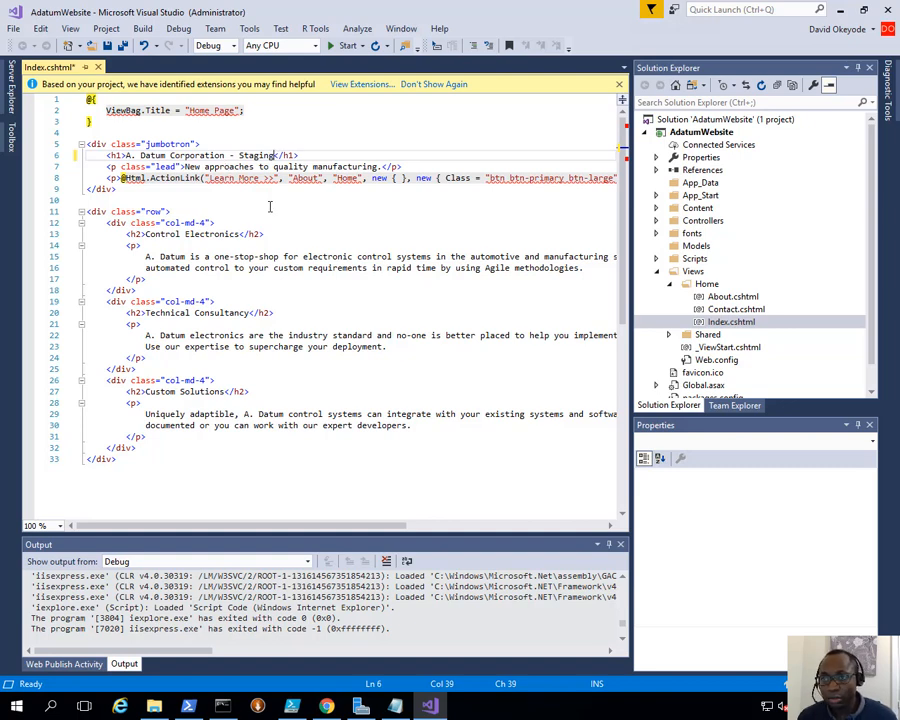
pyautogui.hotkey('ctrl', 's')
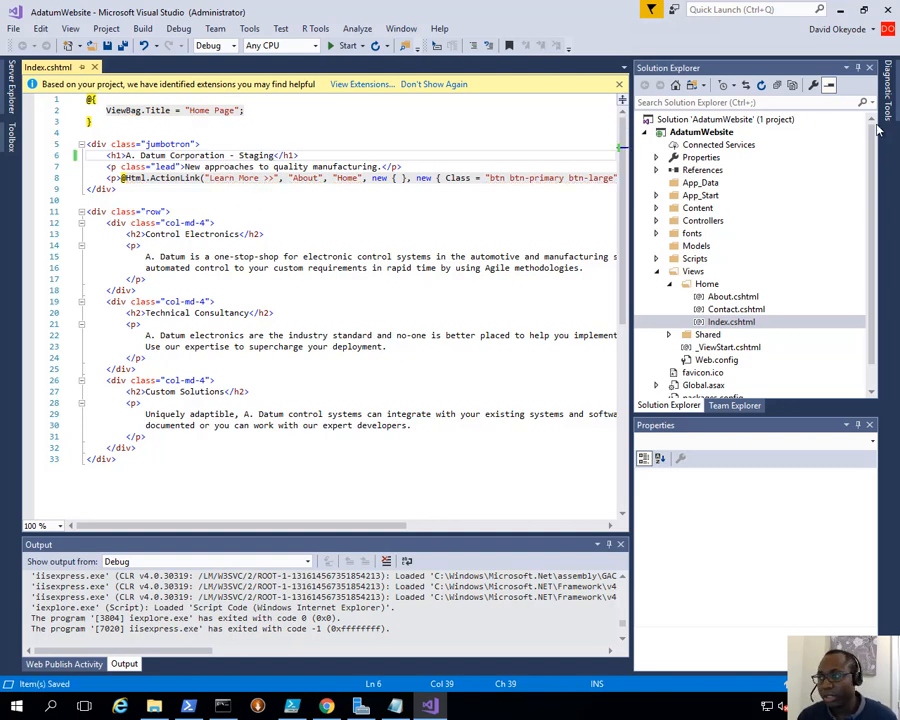
# - On AdatumWebsite's Publish page, create a new profile and choose Import profile
pyautogui.rightClick(717, 138)
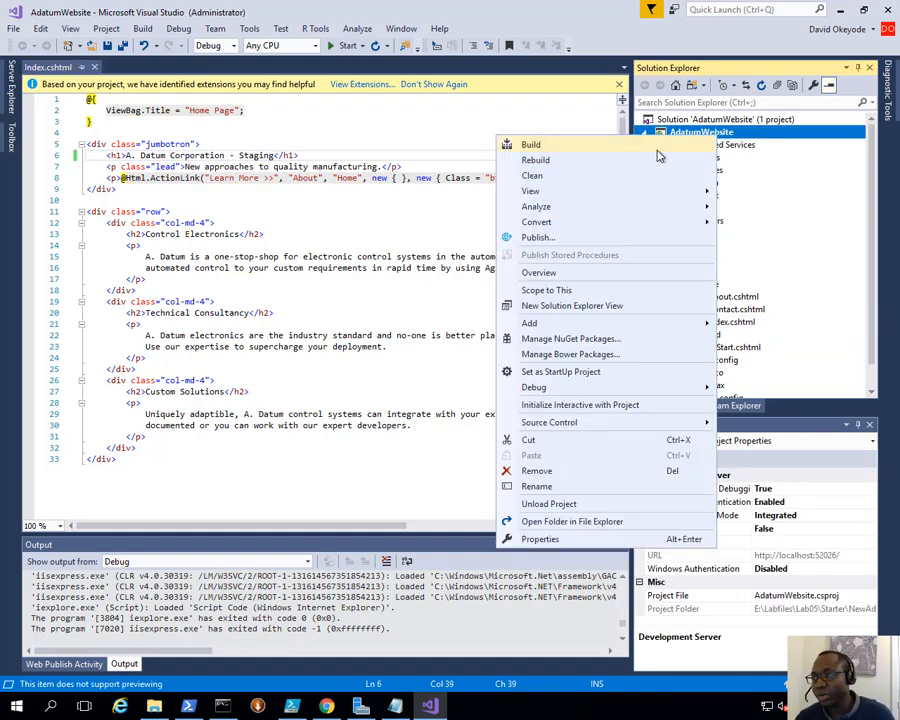
pyautogui.click(587, 241)
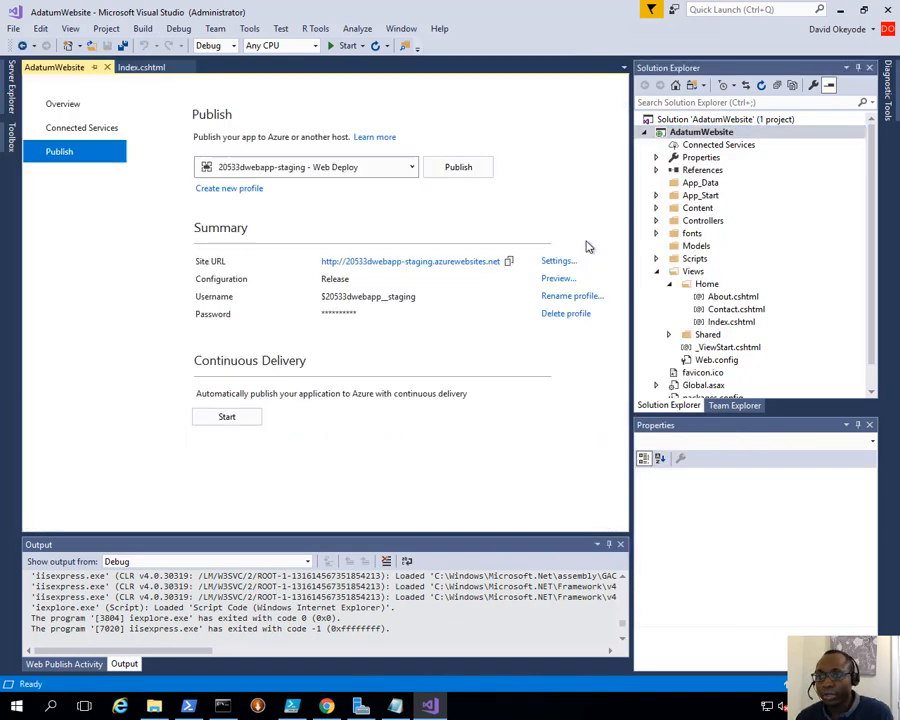
pyautogui.click(246, 195)
pyautogui.click(648, 342)
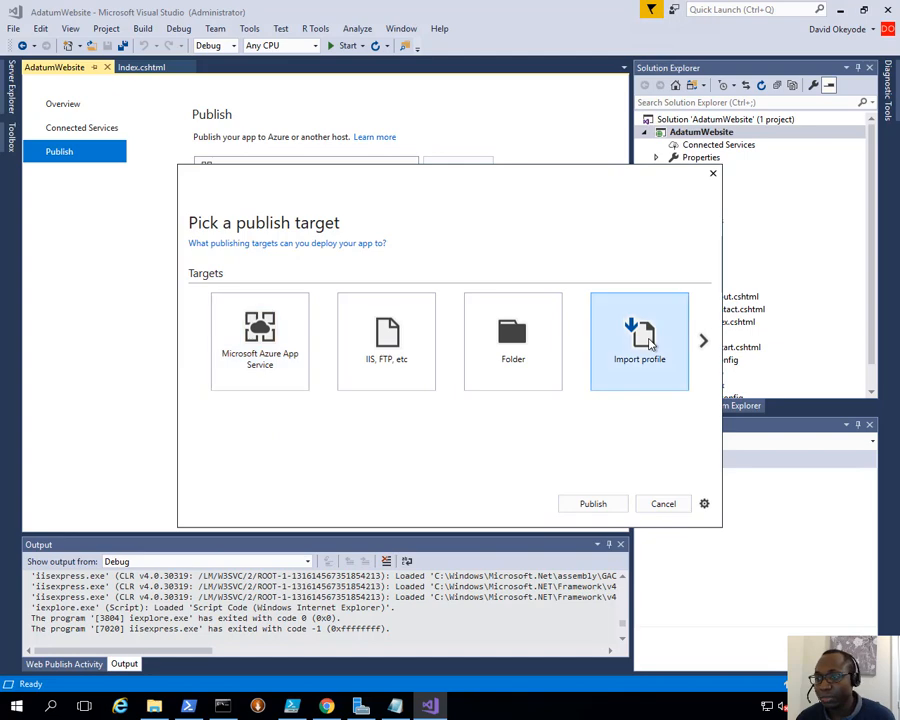
# - Import doazuredemo01(Staging).PublishSettings from Downloads to begin publishing to the staging slot
pyautogui.click(597, 504)
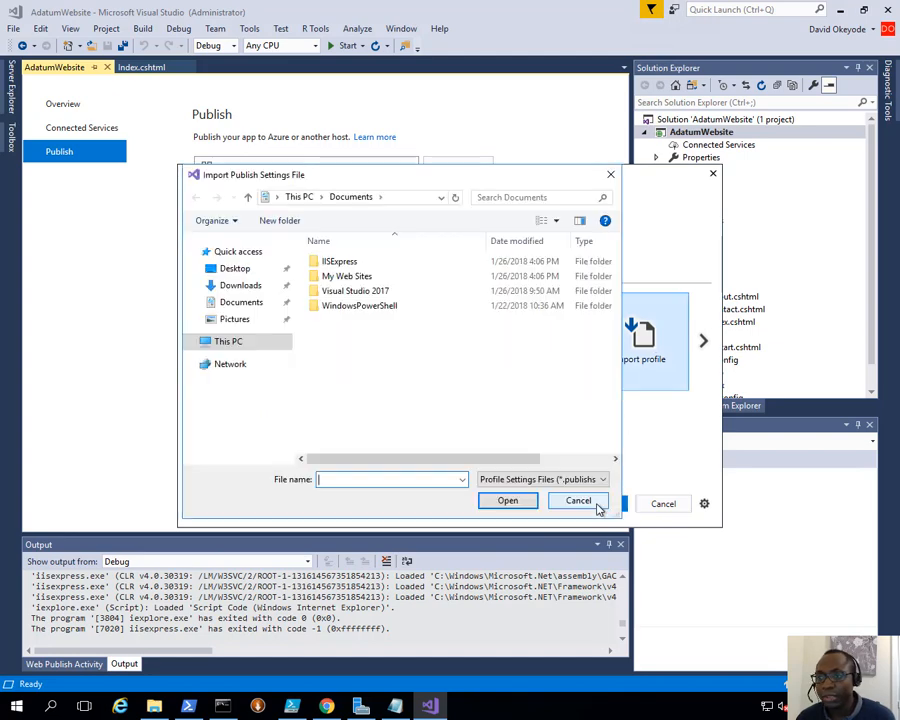
pyautogui.click(245, 285)
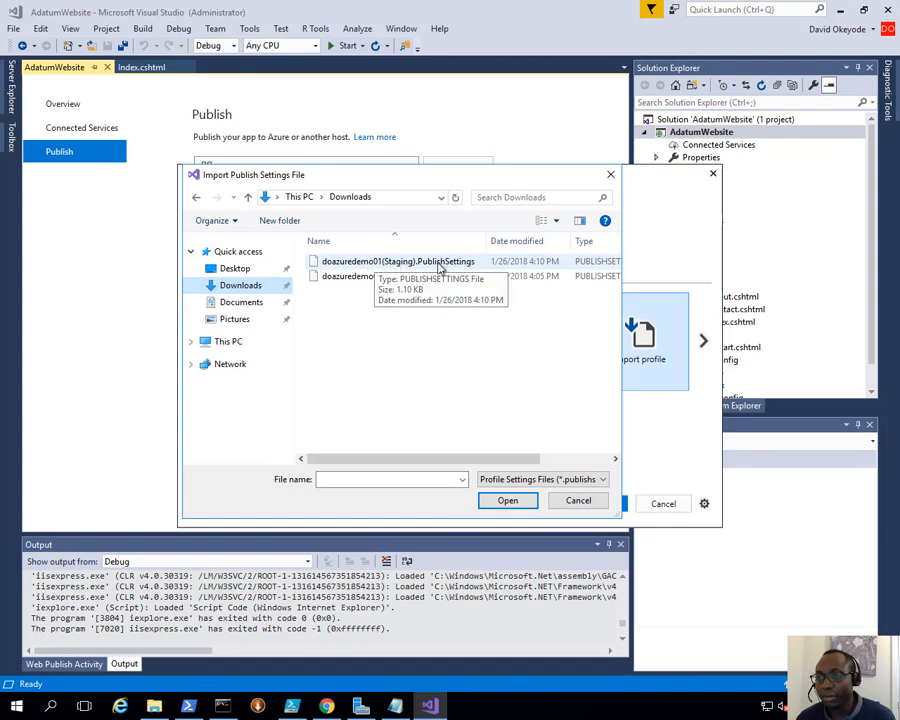
pyautogui.click(402, 278)
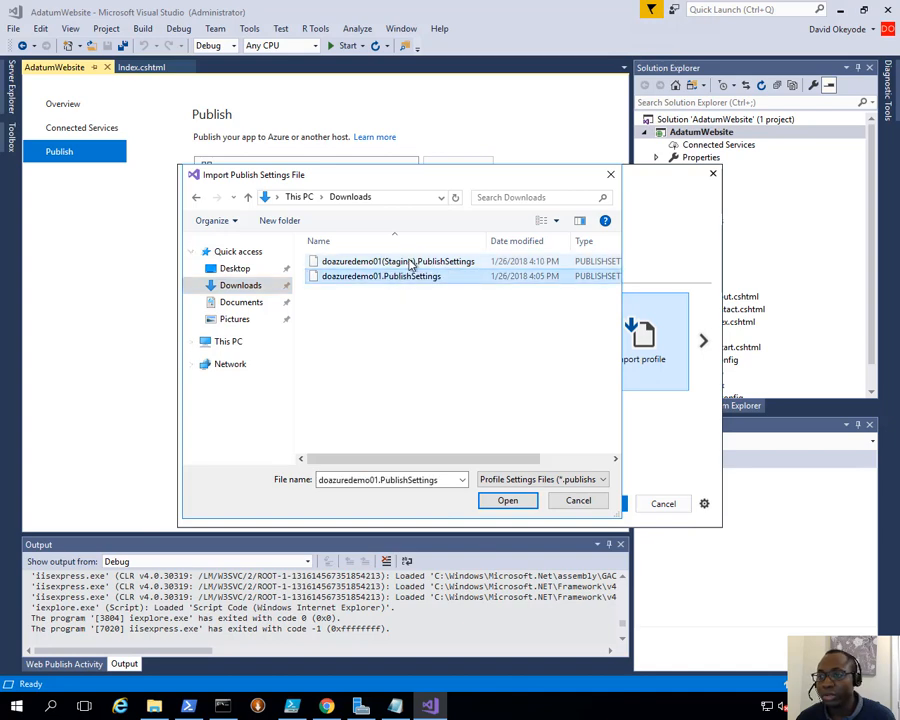
pyautogui.doubleClick(409, 262)
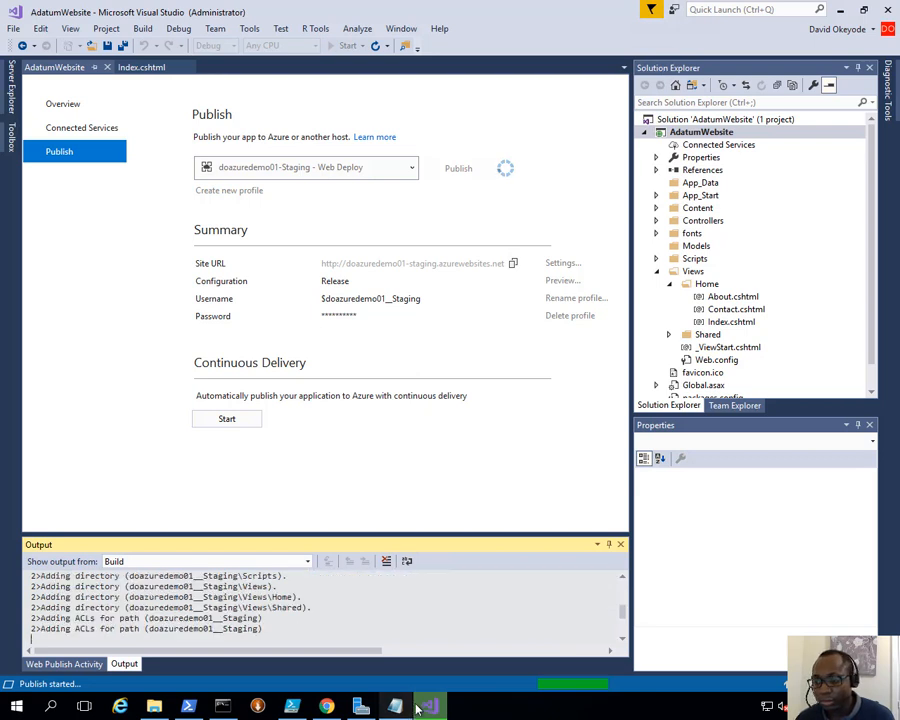
# - After Publish Succeeded, show the Azure portal's Staging slot overview tab in Chrome
pyautogui.moveTo(396, 705)
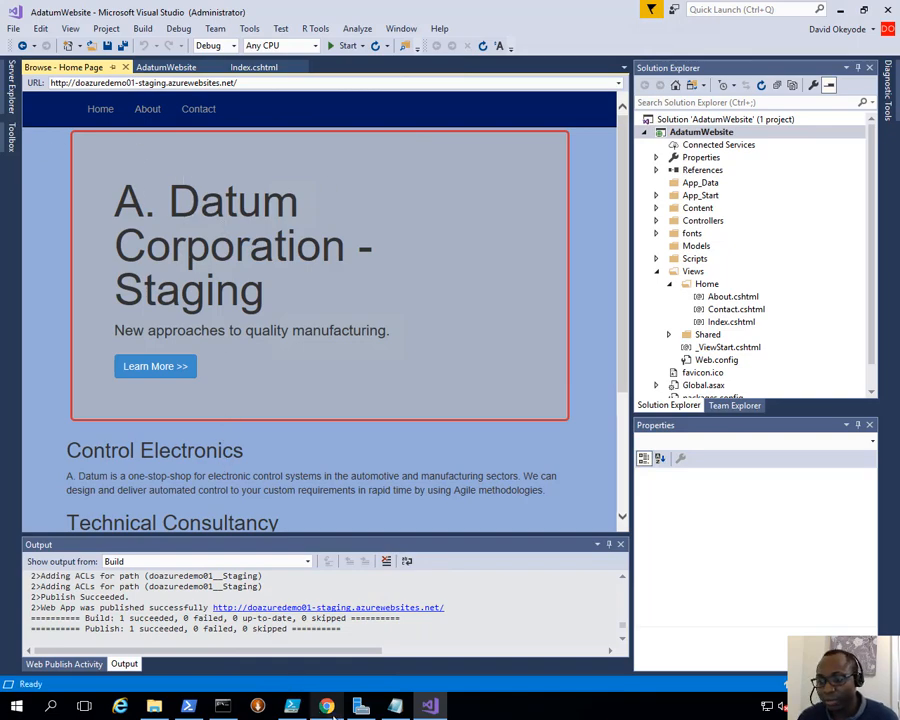
pyautogui.click(330, 708)
pyautogui.click(86, 9)
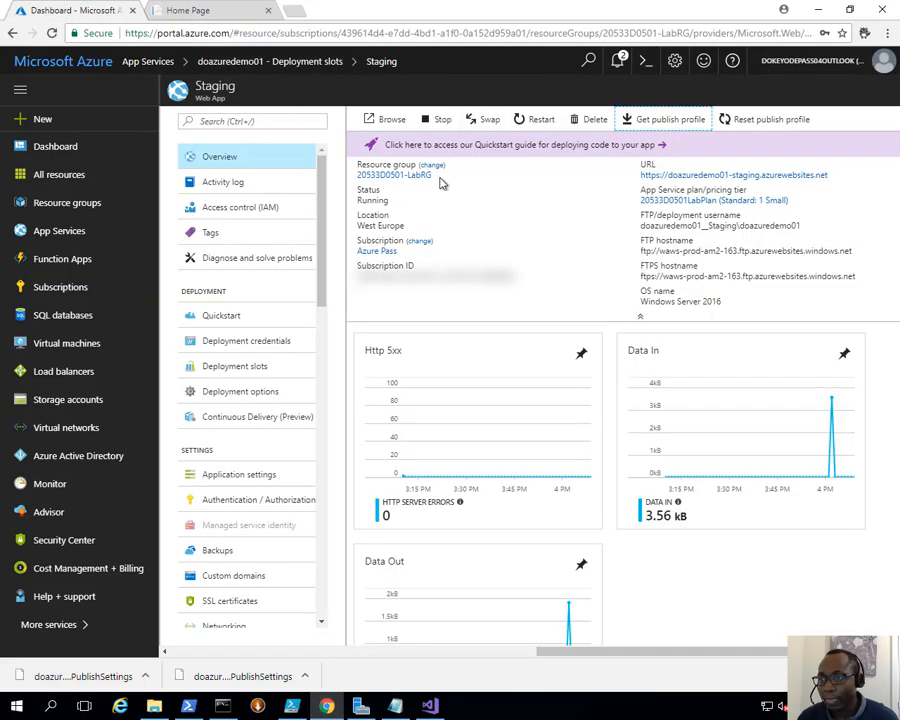
# - Open the doazuredemo01 staging URL and compare its '- Staging' heading with the production Home Page
pyautogui.click(745, 176)
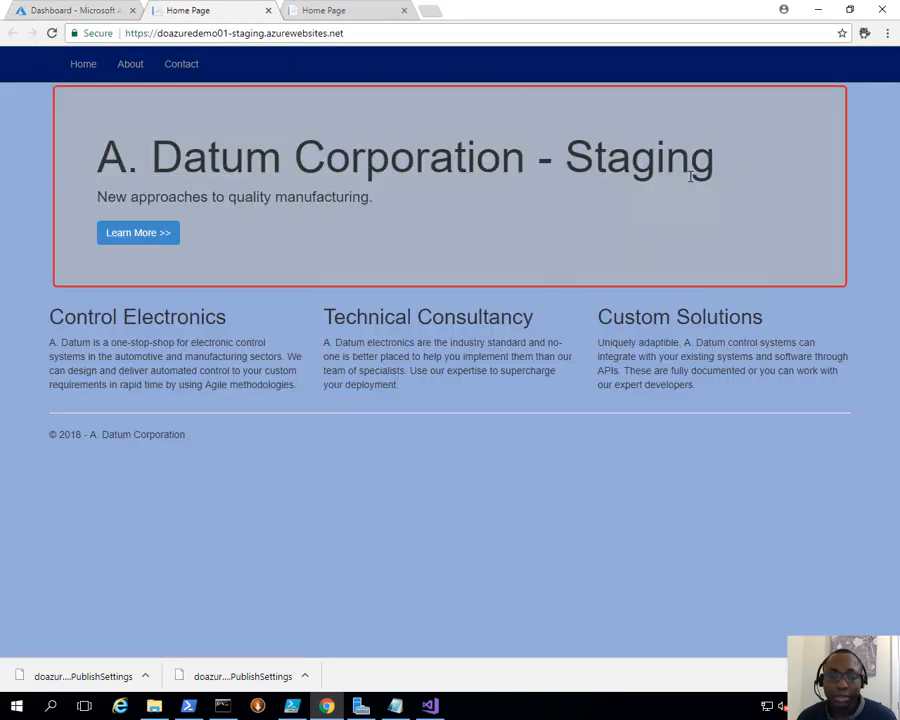
pyautogui.click(352, 8)
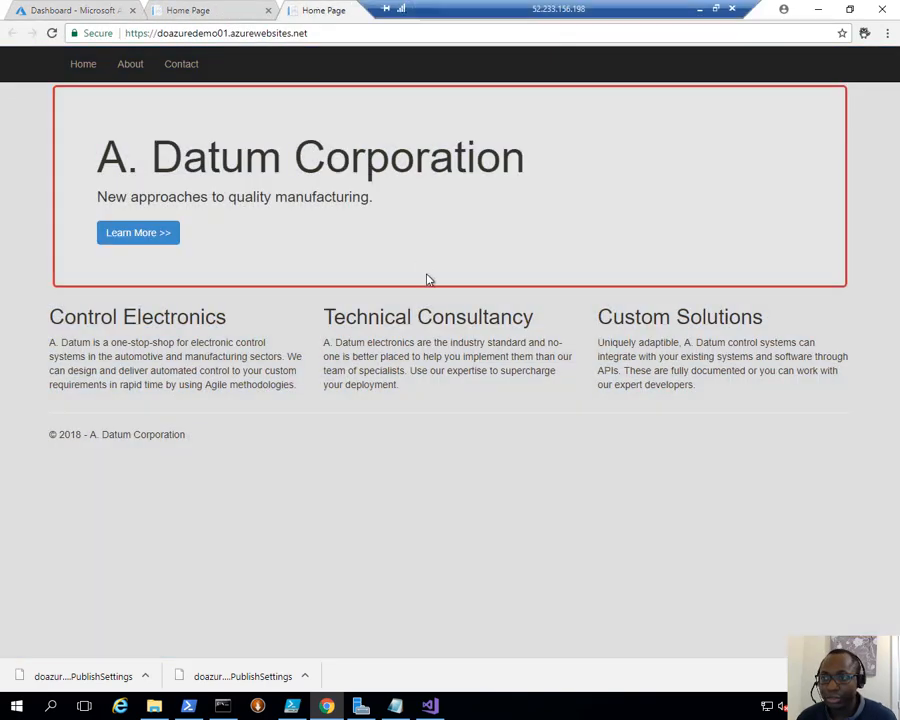
pyautogui.click(222, 10)
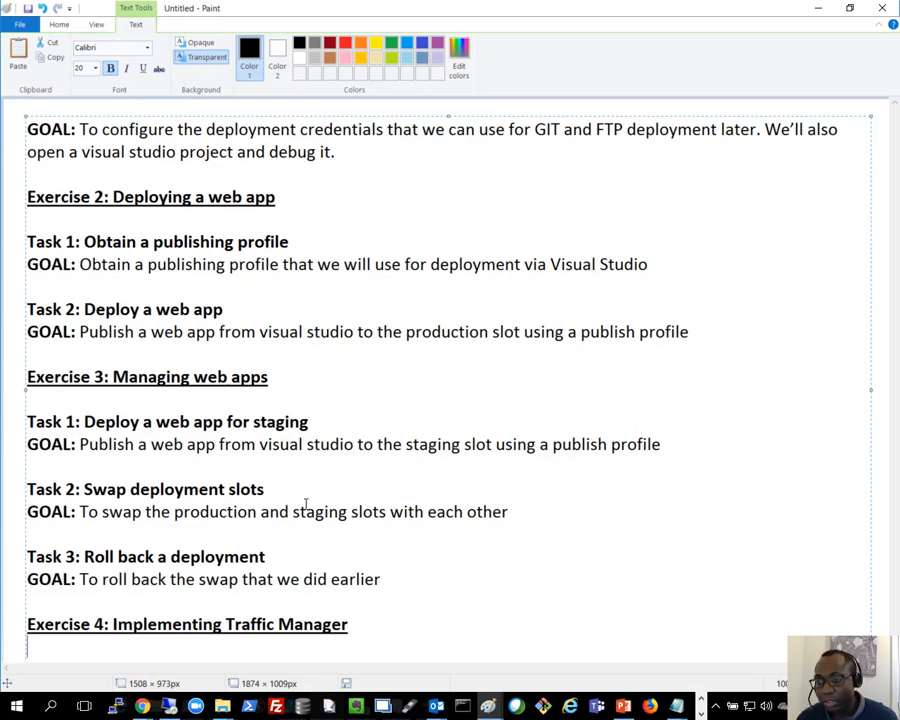
# - Highlight 'staging' in the Task 2 swap goal of the Lab 5 notes, then minimise Paint
pyautogui.moveTo(176, 512); pyautogui.dragTo(349, 513)
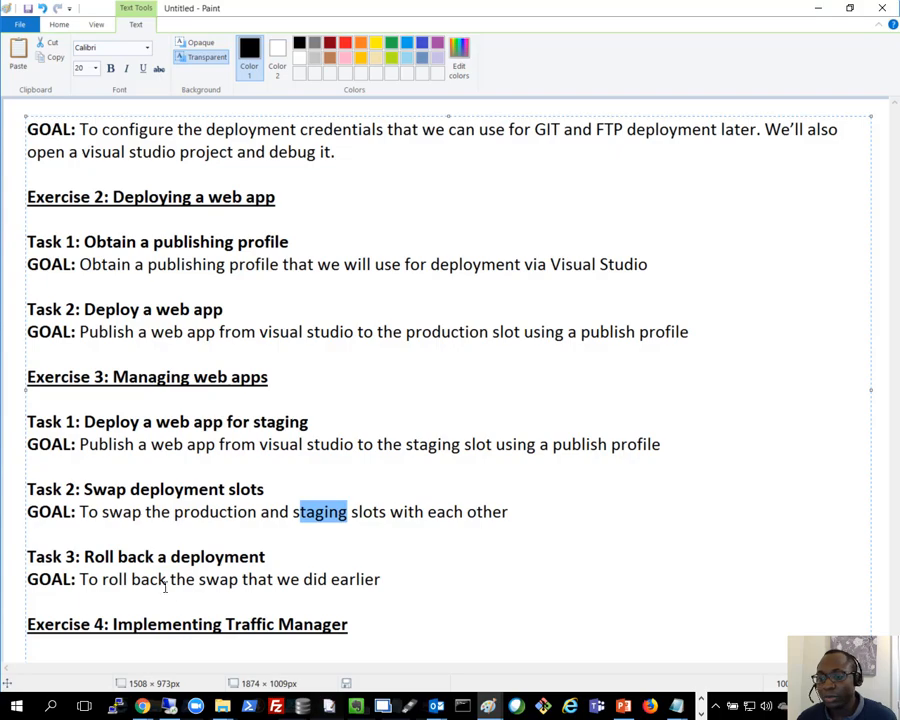
pyautogui.click(817, 9)
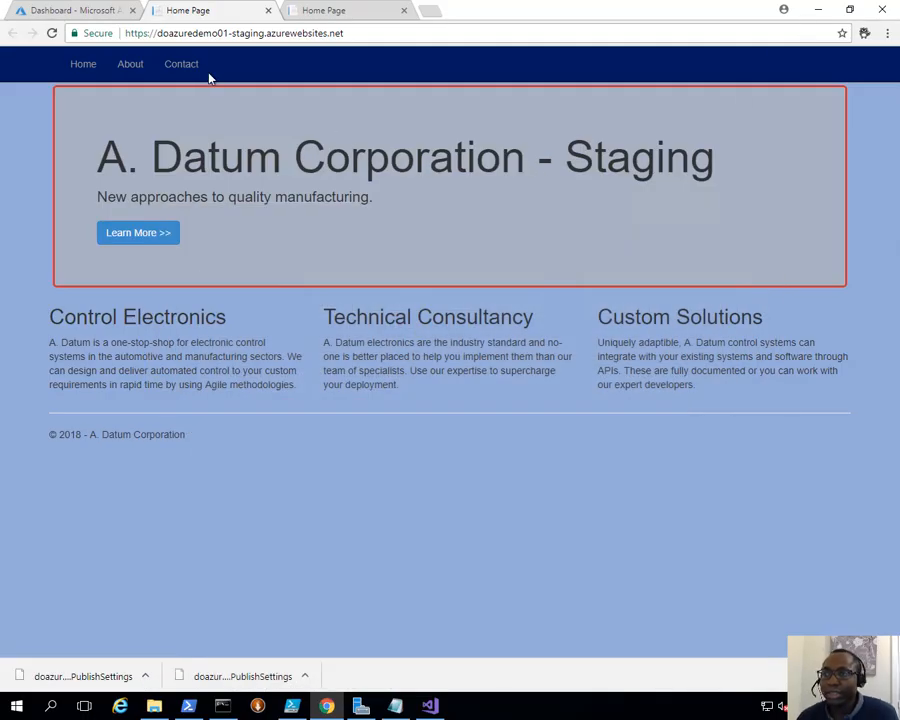
# - In the Azure portal, go to App Services > doazuredemo01 and open its Swap pane
pyautogui.moveTo(360, 9)
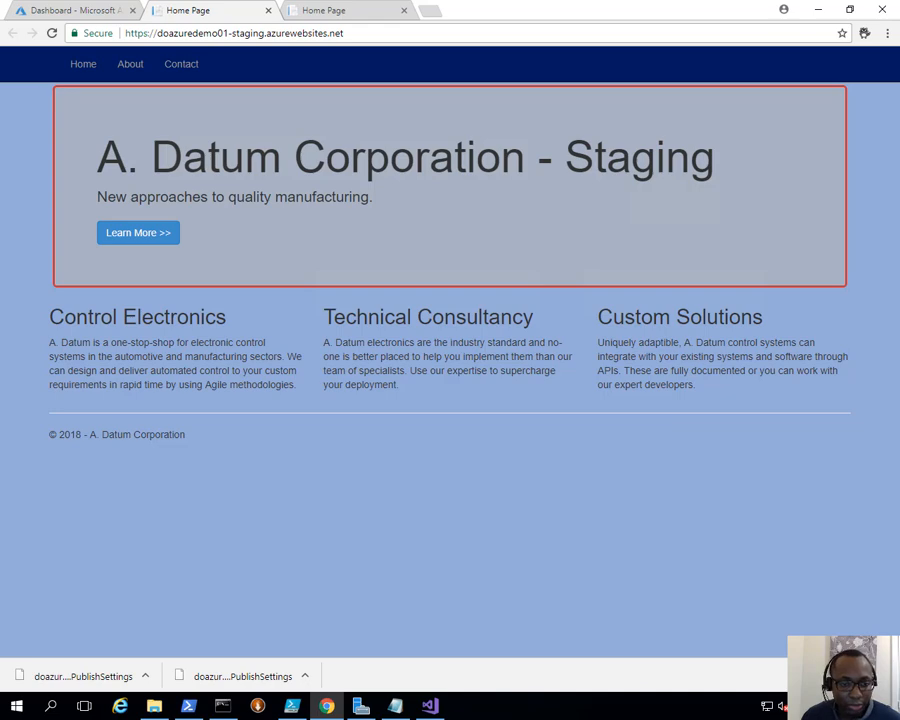
pyautogui.click(62, 12)
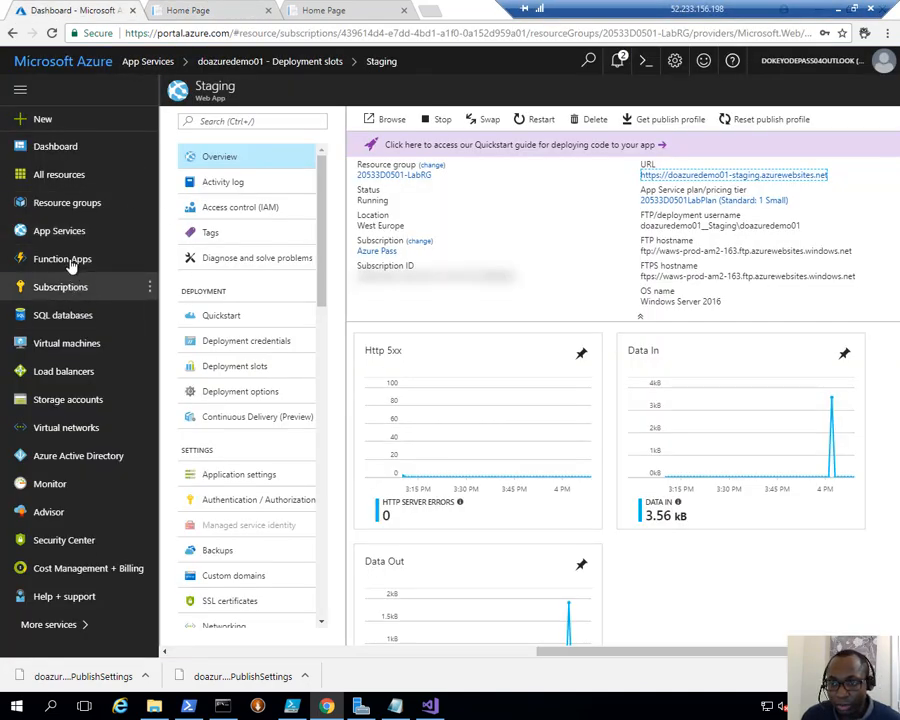
pyautogui.click(82, 231)
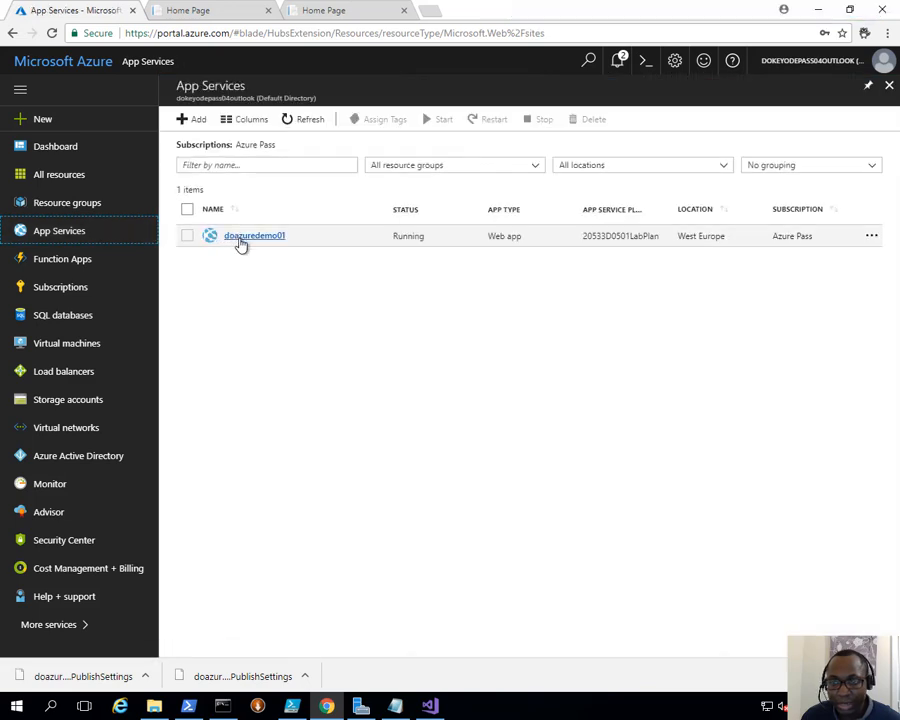
pyautogui.click(241, 243)
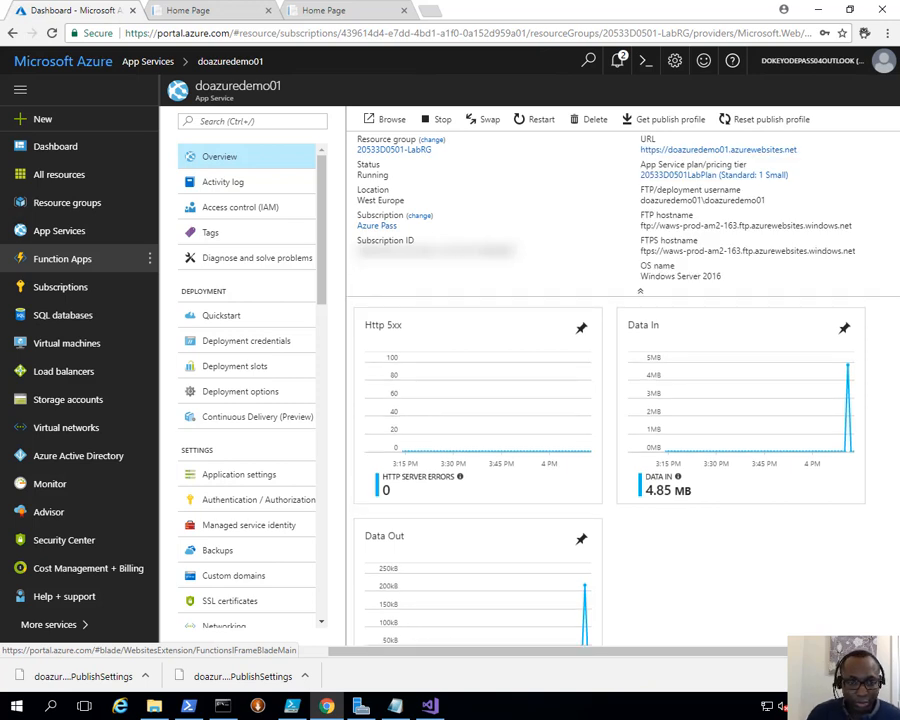
pyautogui.click(476, 120)
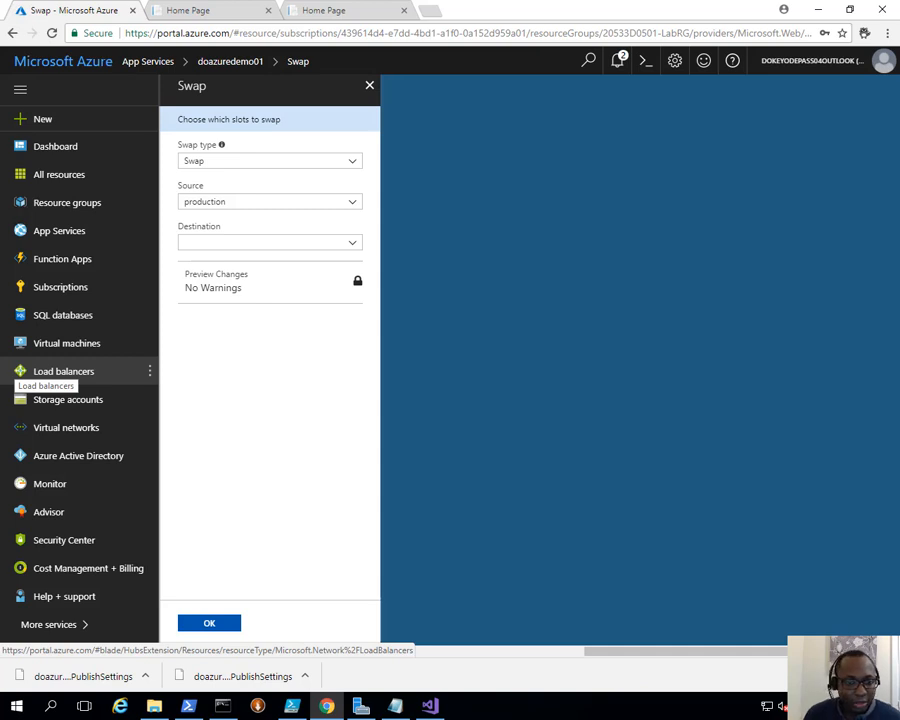
# - Swap source Staging into destination production with swap type Swap, and confirm with OK
pyautogui.click(235, 204)
pyautogui.click(216, 238)
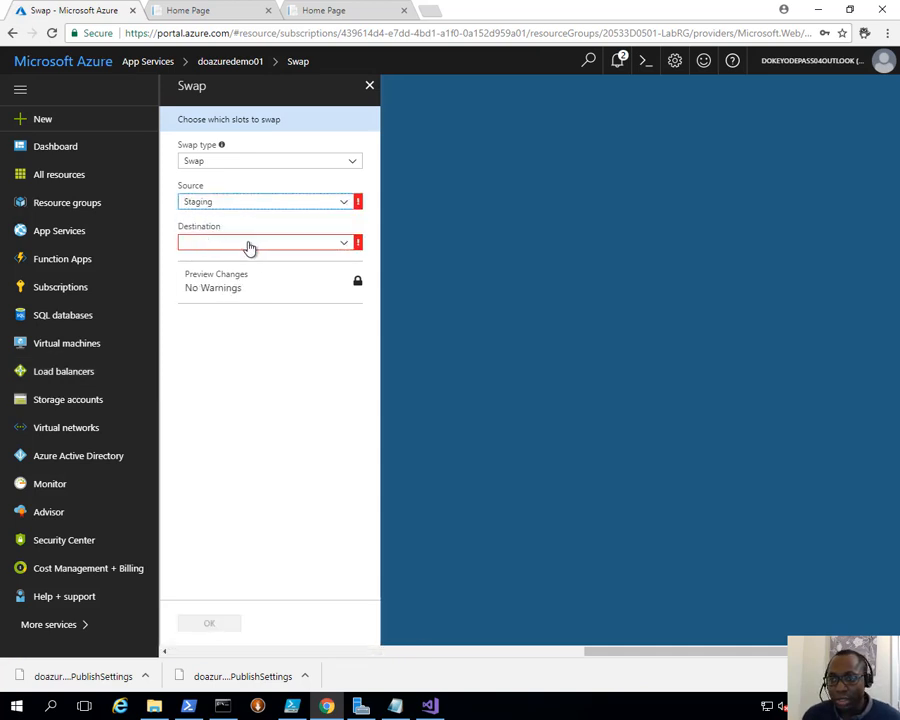
pyautogui.click(250, 247)
pyautogui.click(232, 259)
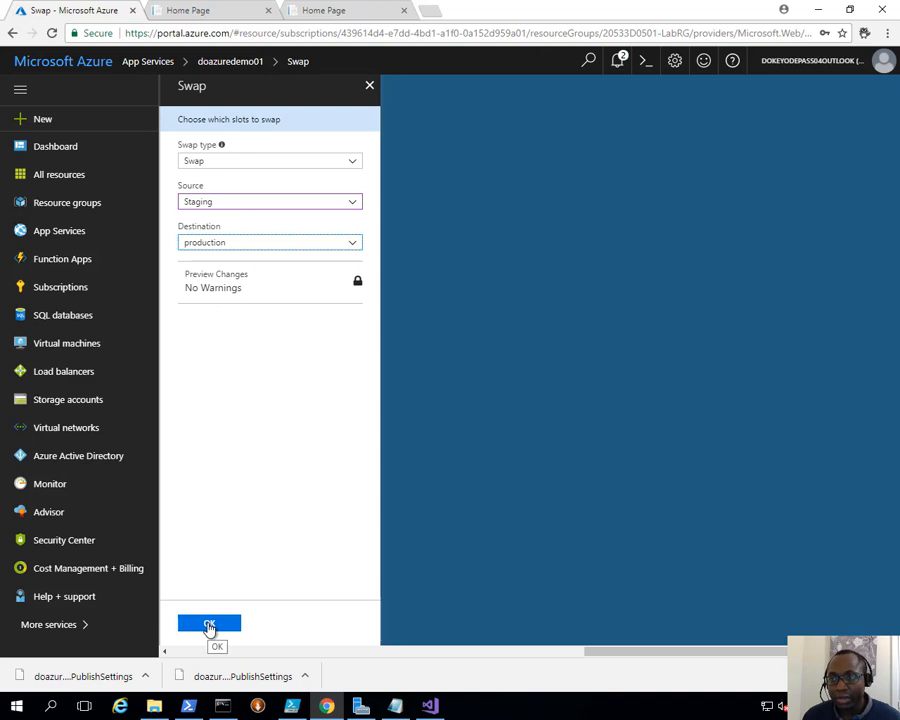
pyautogui.click(297, 168)
pyautogui.click(297, 168)
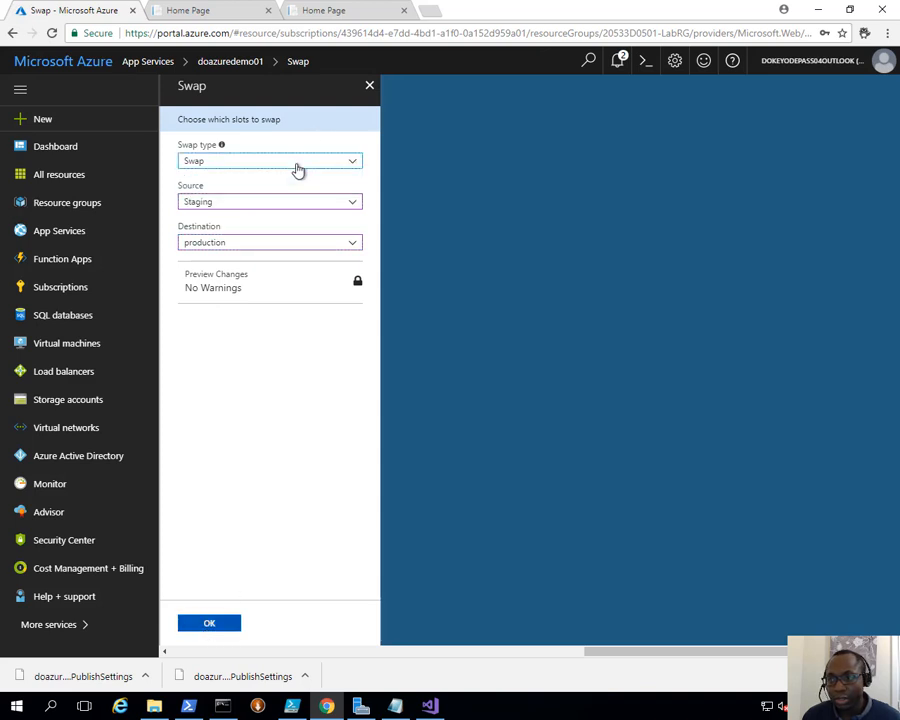
pyautogui.click(209, 624)
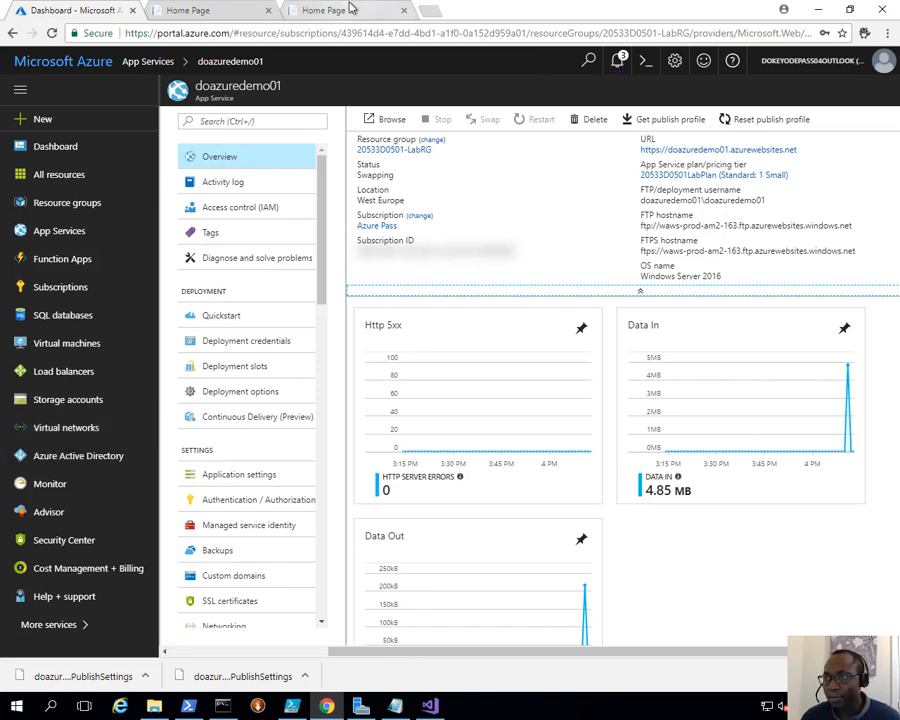
# - Check notifications for 'Swap operation completed successfully', then bring up the staging Home Page tab
pyautogui.click(617, 61)
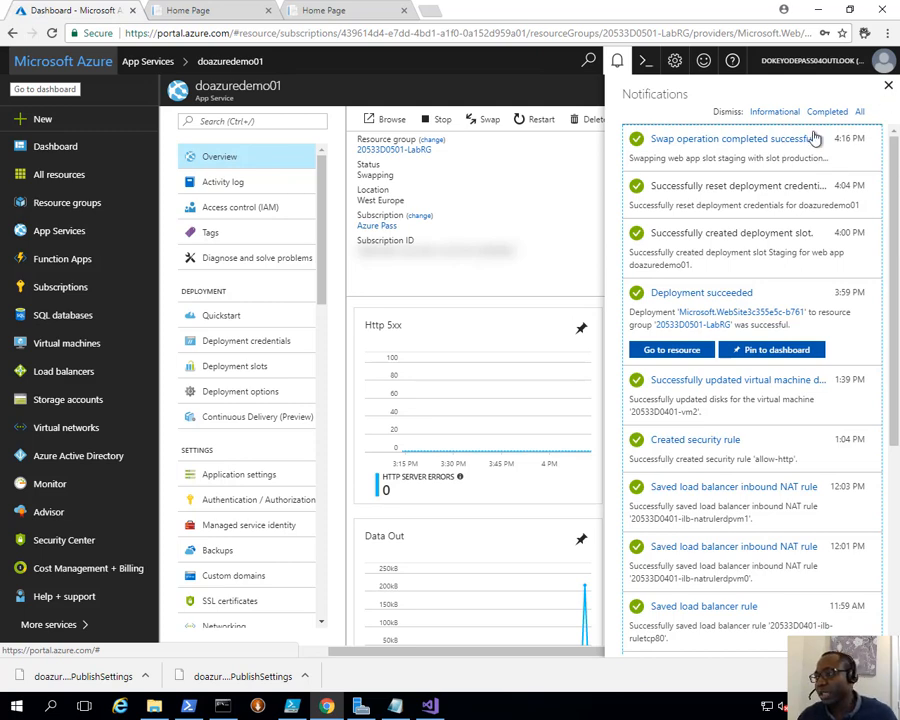
pyautogui.click(891, 90)
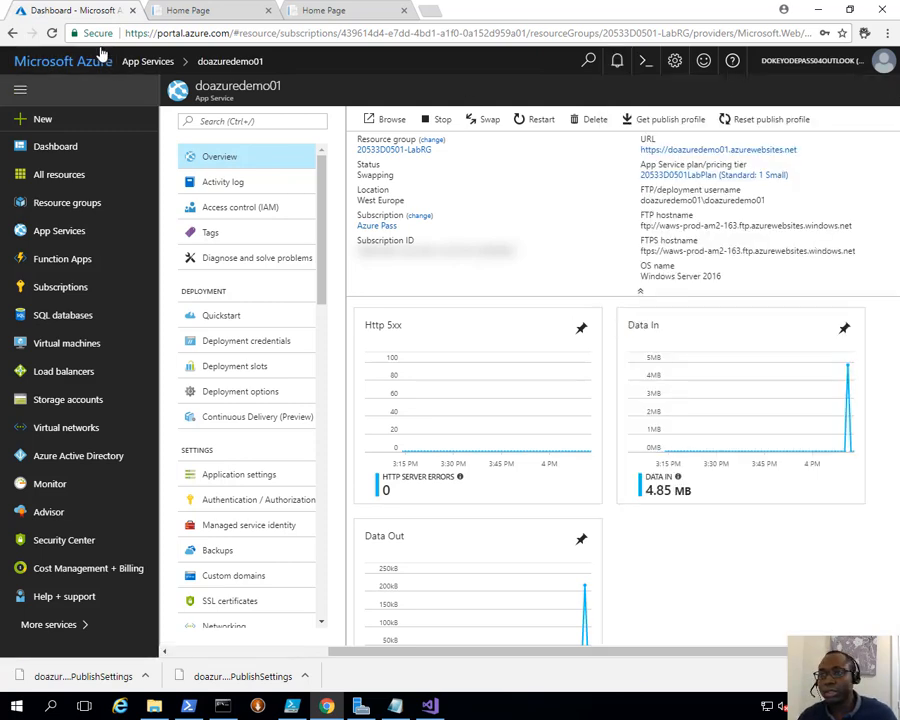
pyautogui.click(255, 9)
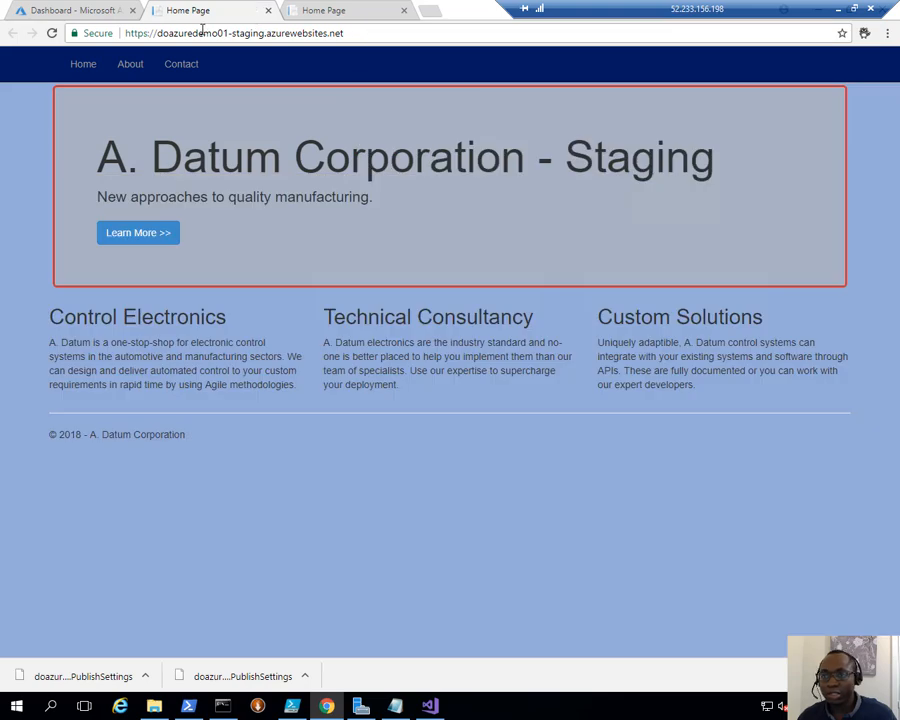
# - Reload both staging and production tabs to confirm production now shows the '- Staging' heading, then return to Azure
pyautogui.click(52, 33)
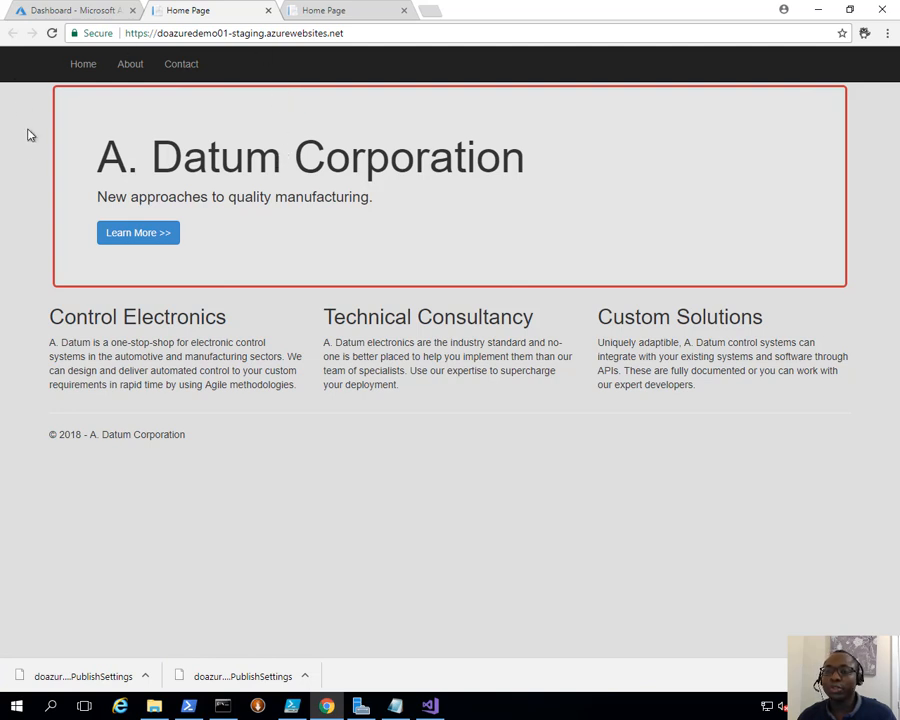
pyautogui.click(367, 17)
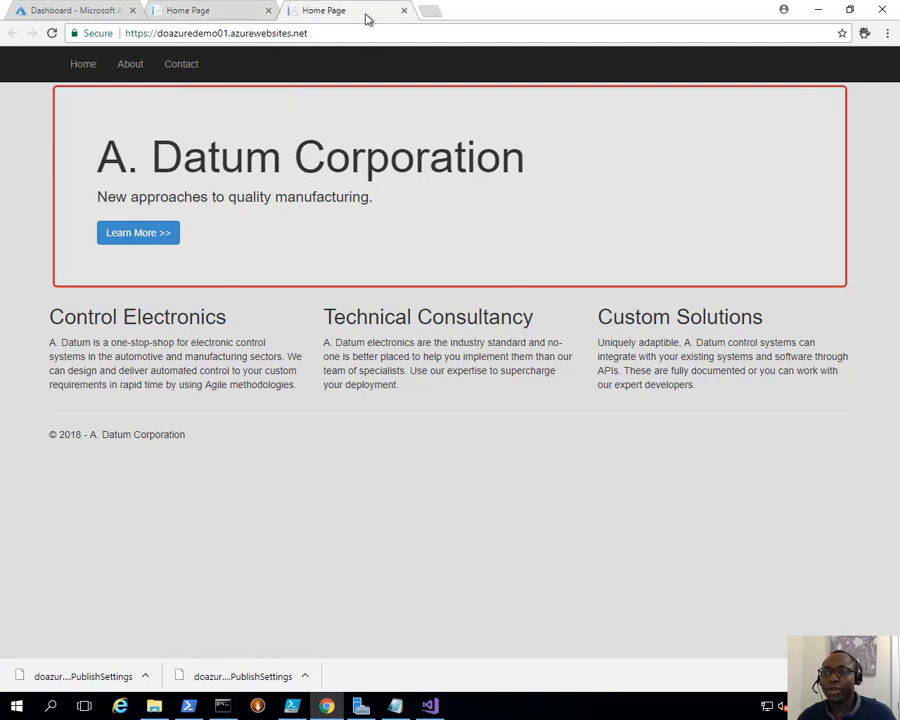
pyautogui.click(53, 33)
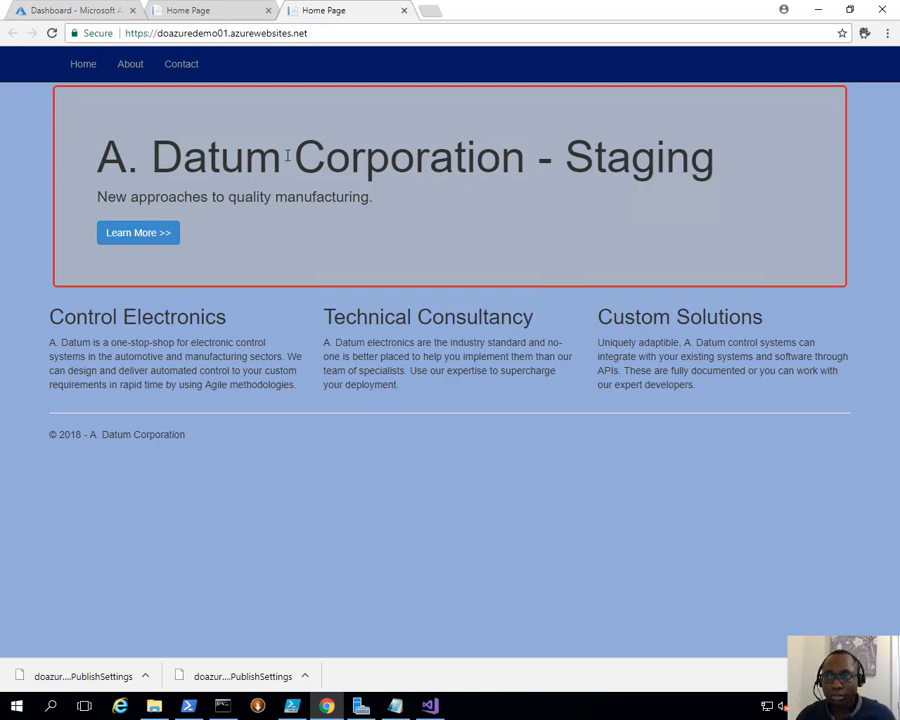
pyautogui.click(112, 10)
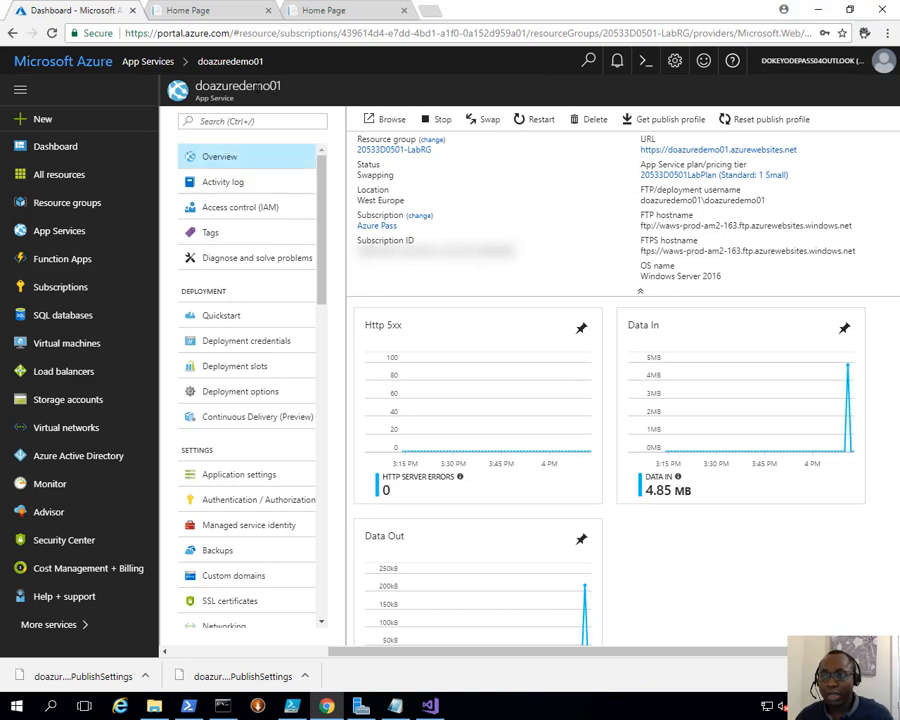
# - Open Swap again with source Staging and destination production, and confirm the rollback swap
pyautogui.click(493, 121)
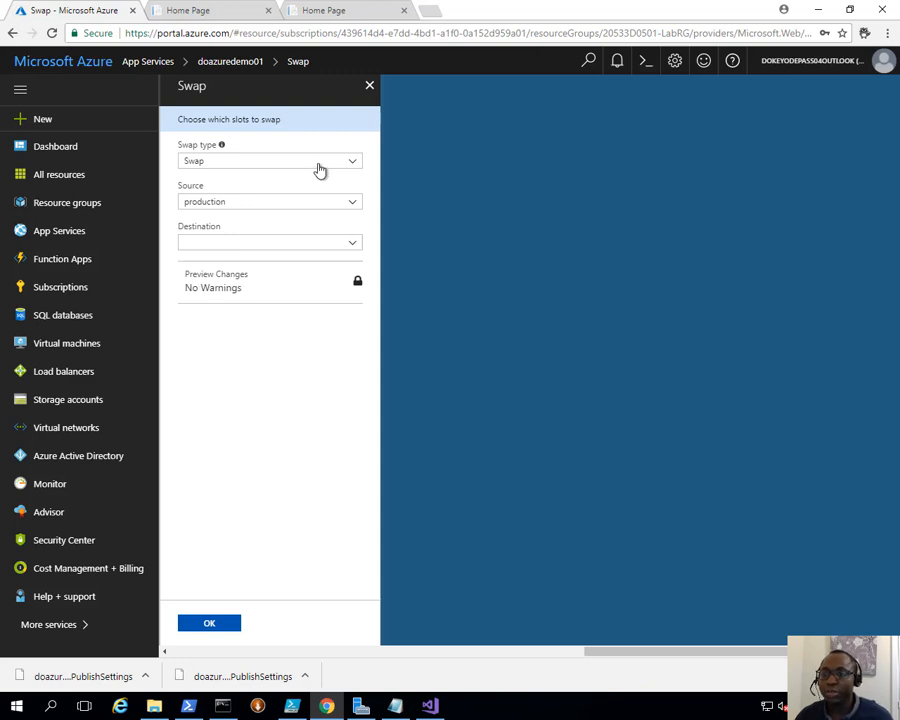
pyautogui.click(252, 204)
pyautogui.click(232, 236)
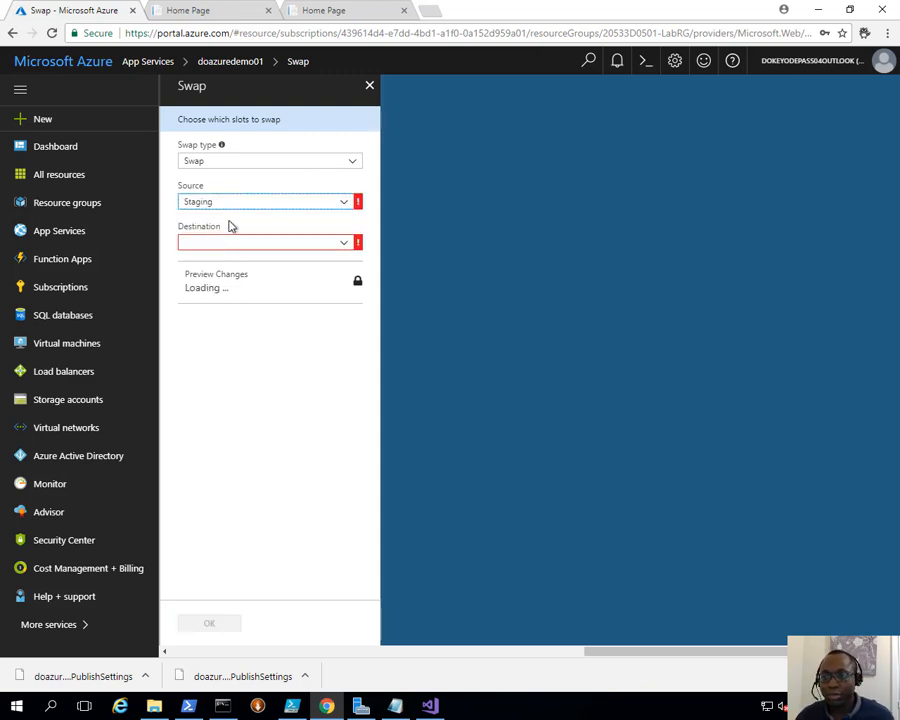
pyautogui.click(229, 244)
pyautogui.click(227, 261)
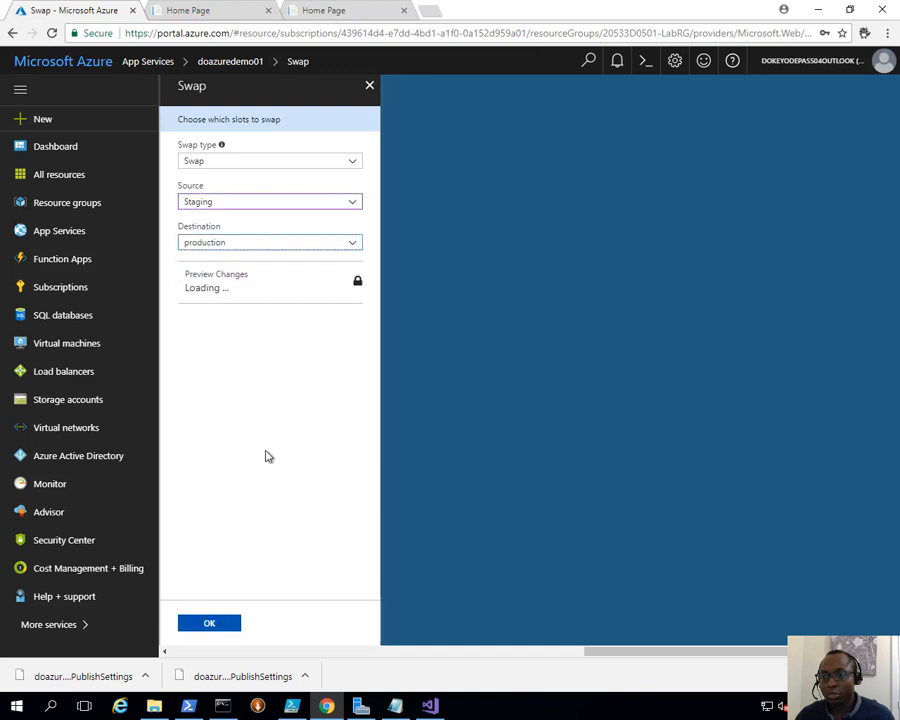
pyautogui.click(214, 623)
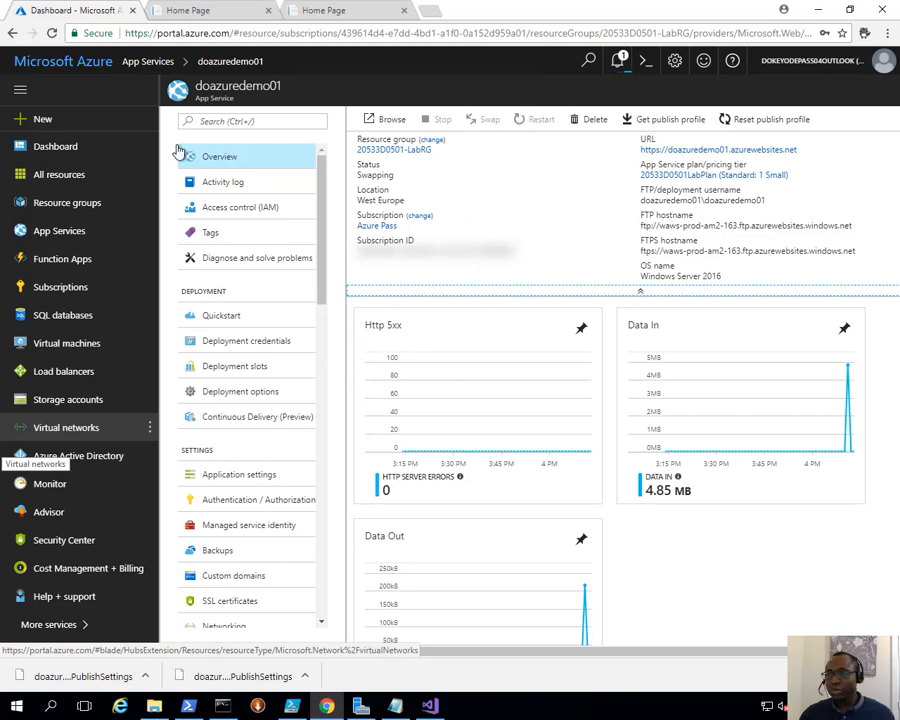
# - Check the rollback swap notification, then reload the staging and production tabs to compare headings
pyautogui.click(618, 62)
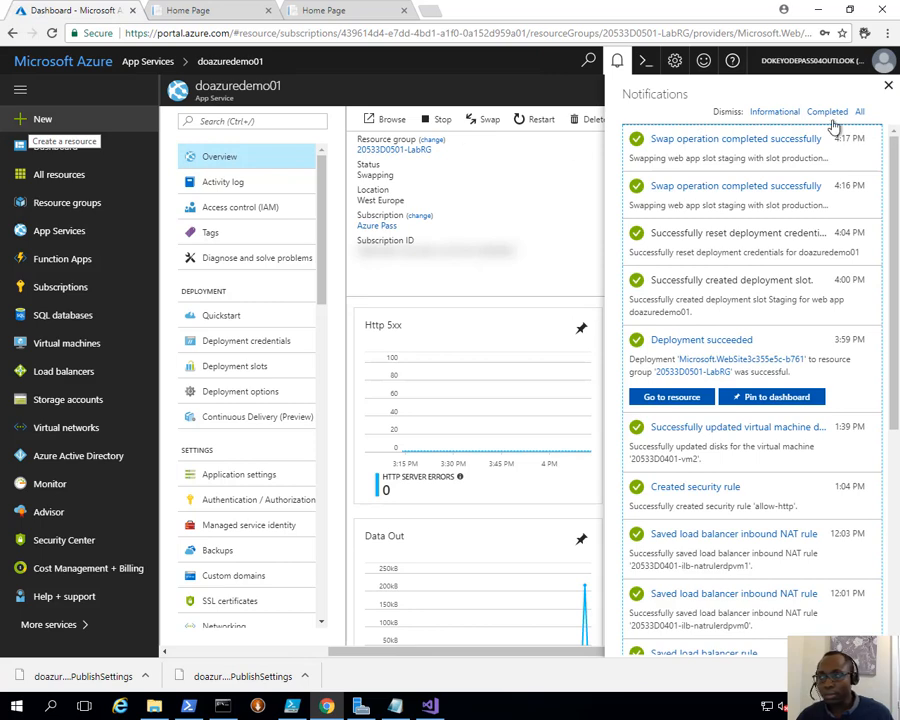
pyautogui.click(209, 14)
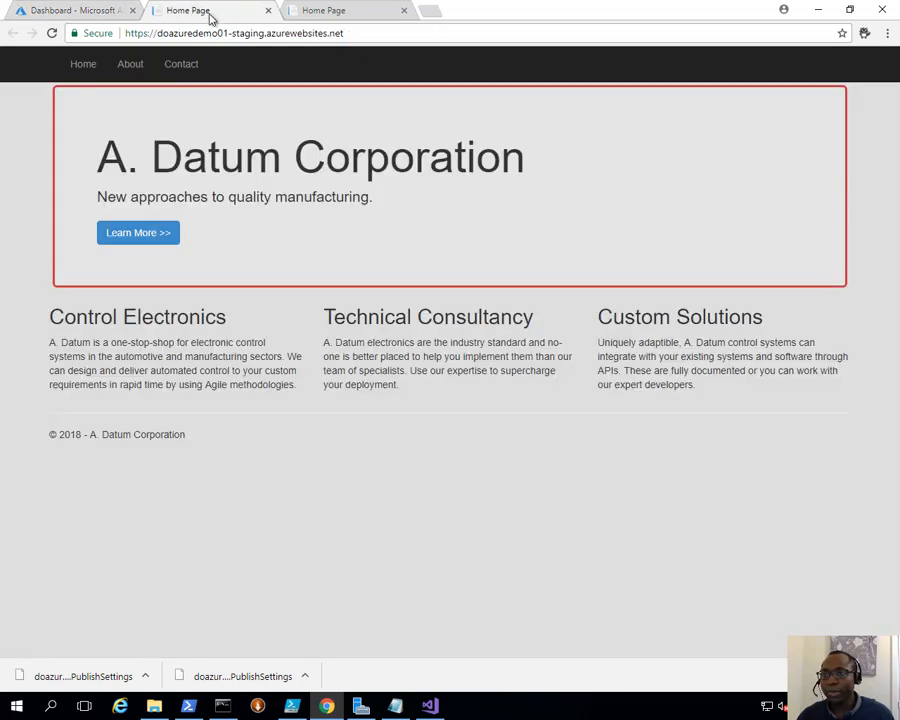
pyautogui.click(52, 33)
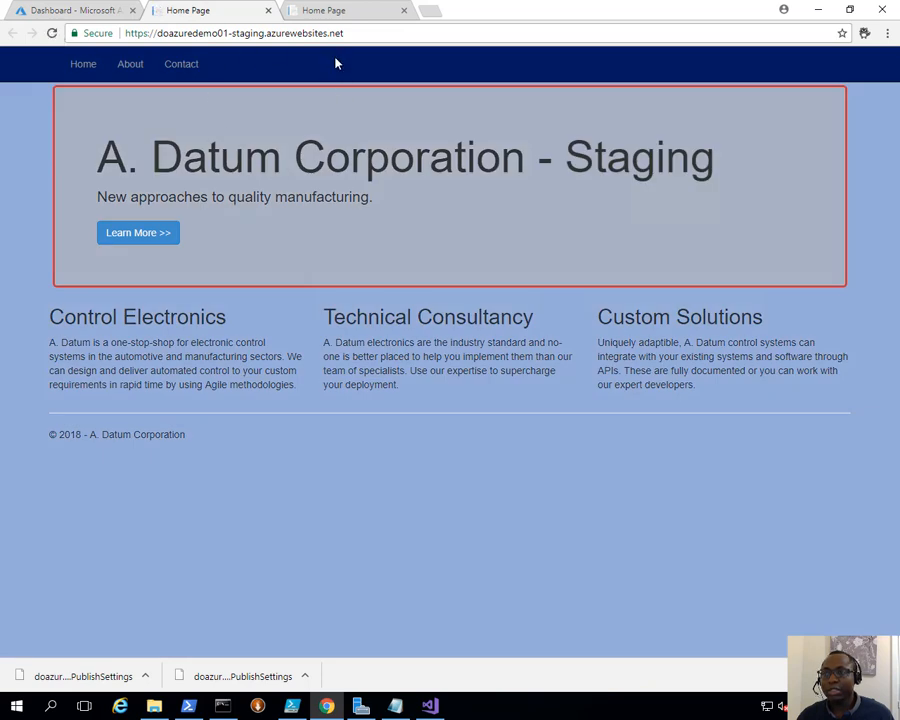
pyautogui.click(336, 11)
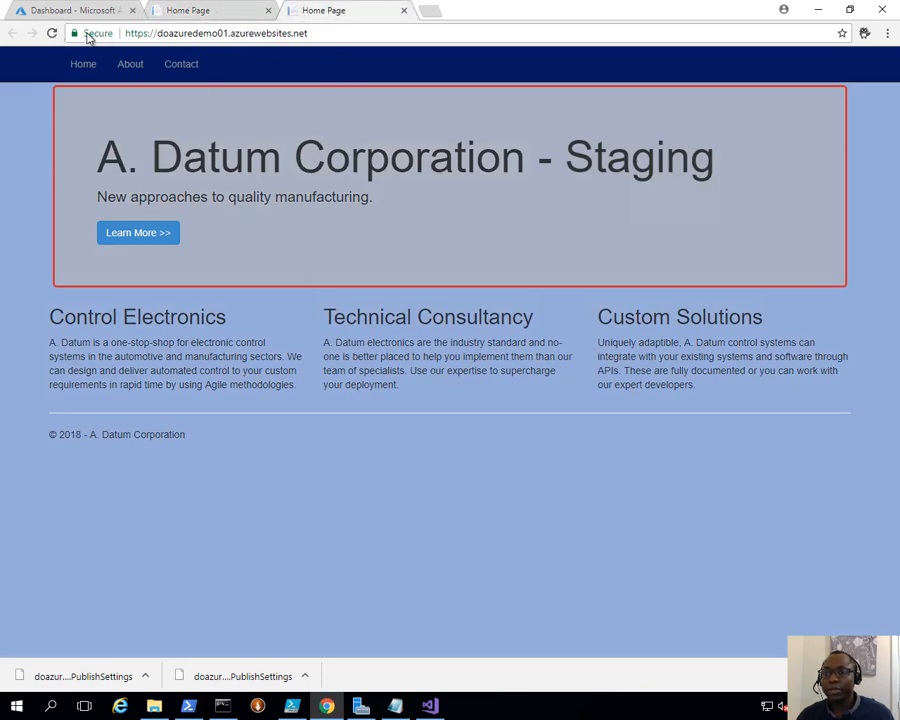
pyautogui.click(52, 33)
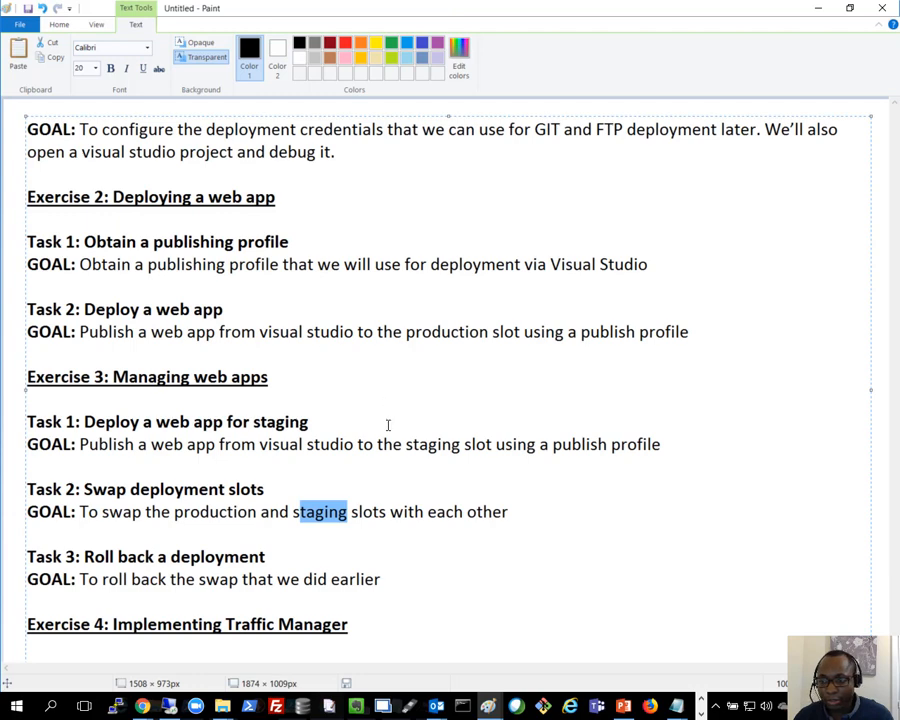
pyautogui.click(391, 429)
pyautogui.click(658, 462)
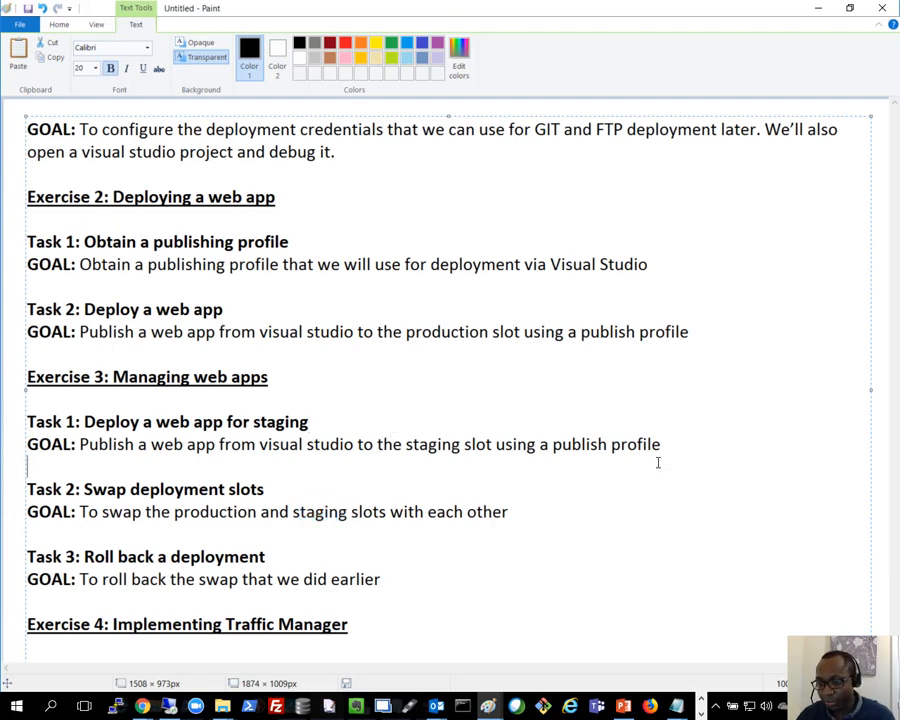
pyautogui.press('Down')
pyautogui.press('Down')
pyautogui.press('Down')
pyautogui.press('Down')
pyautogui.press('Down')
pyautogui.press('Down')
pyautogui.press('Down')
pyautogui.press('Down')
pyautogui.press('Down')
pyautogui.press('Down')
pyautogui.press('Down')
pyautogui.press('Down')
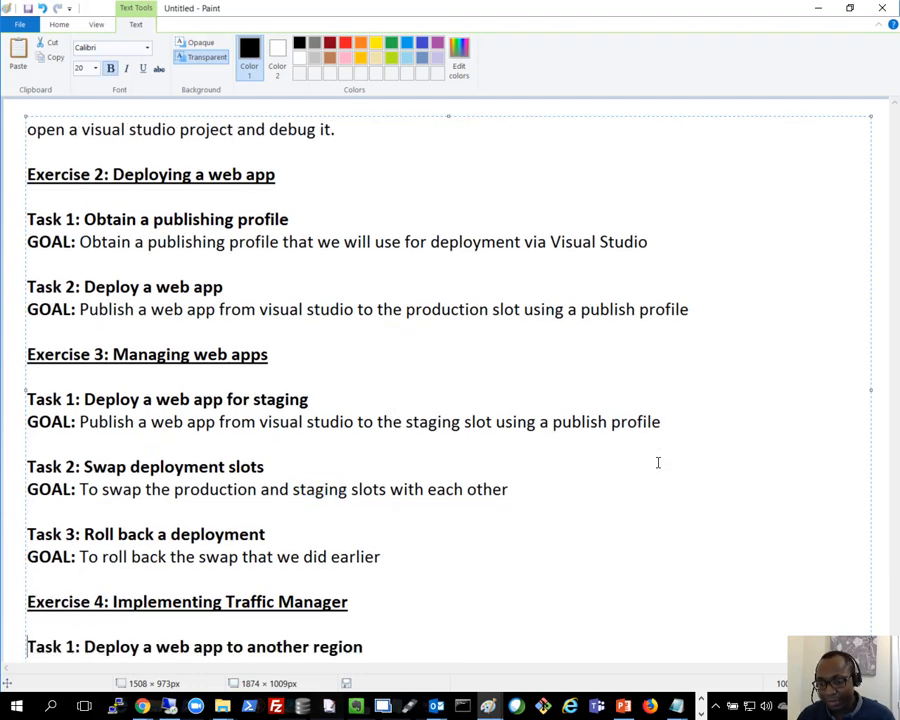
pyautogui.press('Down')
pyautogui.press('Down')
pyautogui.press('Down')
pyautogui.press('Down')
pyautogui.press('Down')
pyautogui.press('Down')
pyautogui.press('Down')
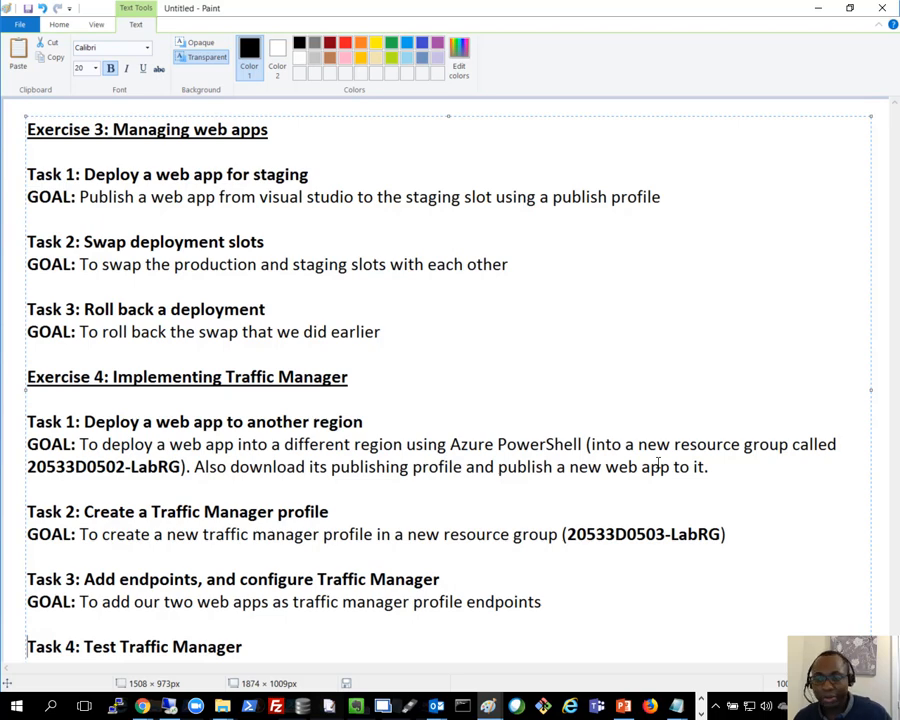
pyautogui.press('Down')
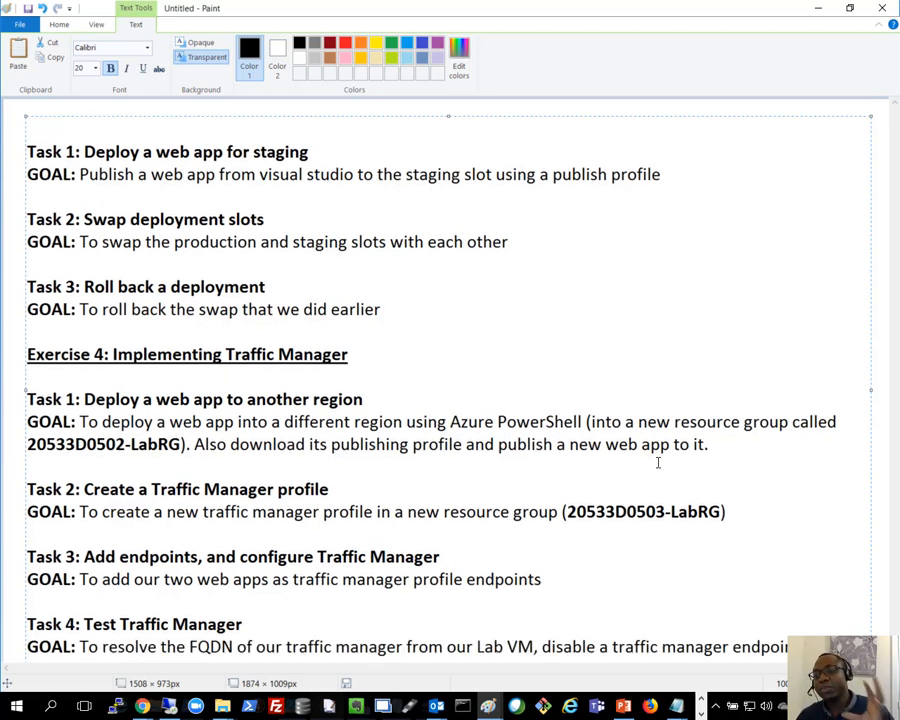